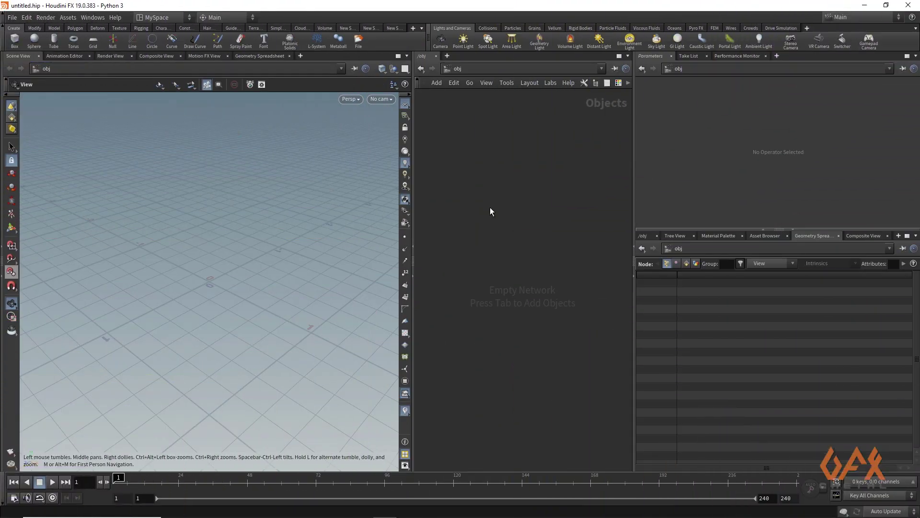
# Step: Create a Geometry object in the object network and enter its geometry network
pyautogui.press('Tab')
pyautogui.write('geo')
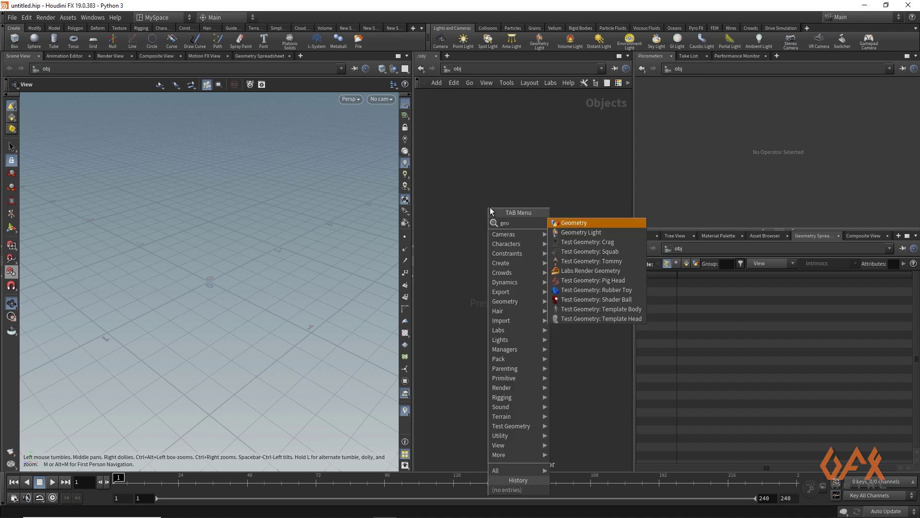
pyautogui.press('Return')
pyautogui.click(490, 207)
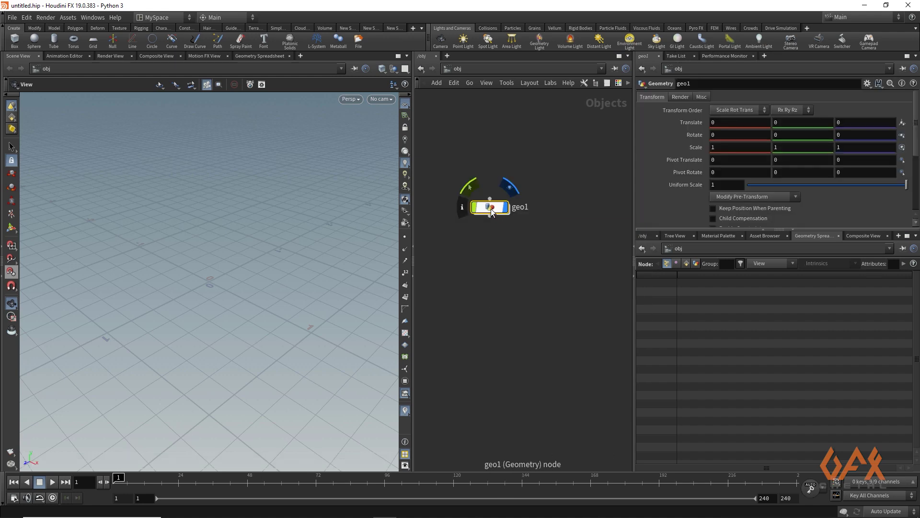
pyautogui.doubleClick(490, 209)
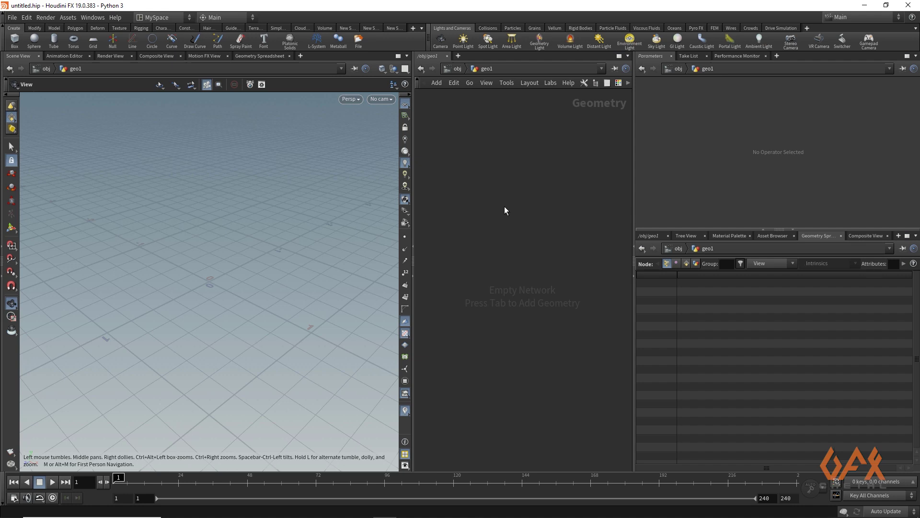
# Step: Show the volleyball reference image in the Composite View and frame its panel pattern
pyautogui.click(865, 235)
pyautogui.scroll(2, 757, 363)
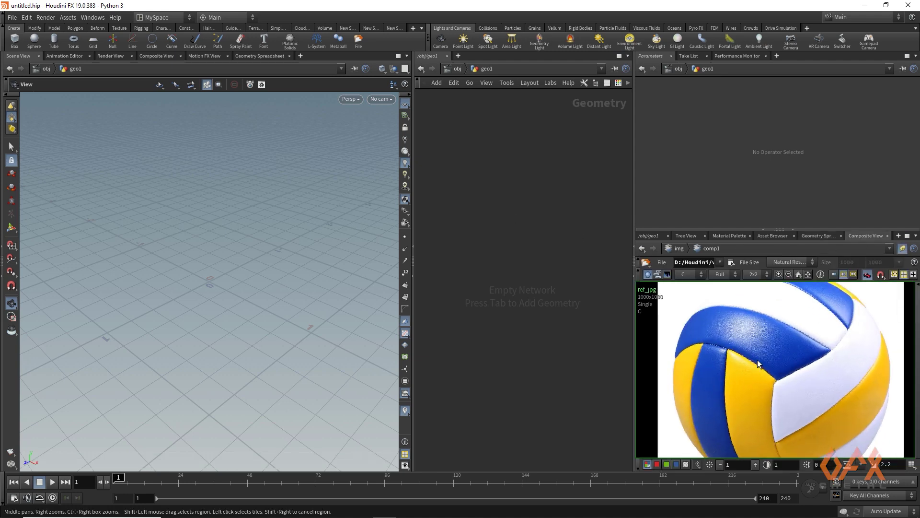
pyautogui.moveTo(758, 364); pyautogui.dragTo(752, 379, button='middle')
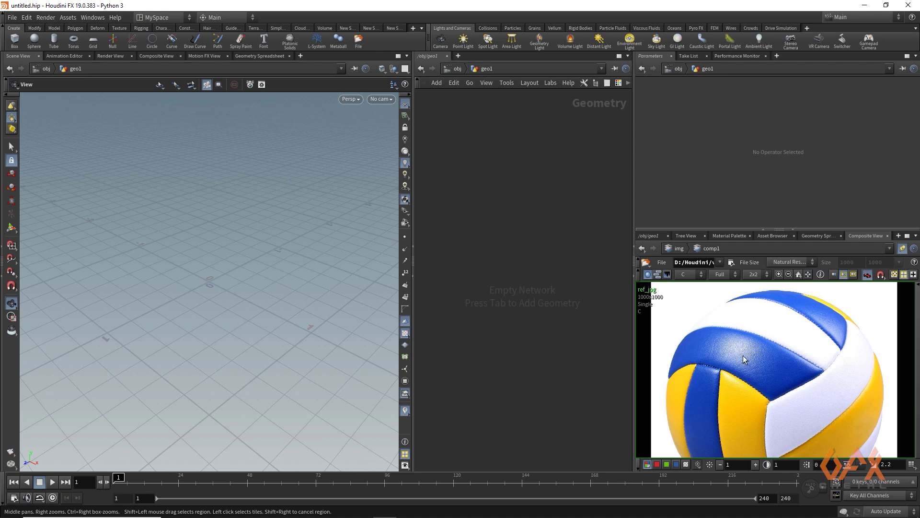
pyautogui.moveTo(730, 395); pyautogui.dragTo(732, 361, button='middle')
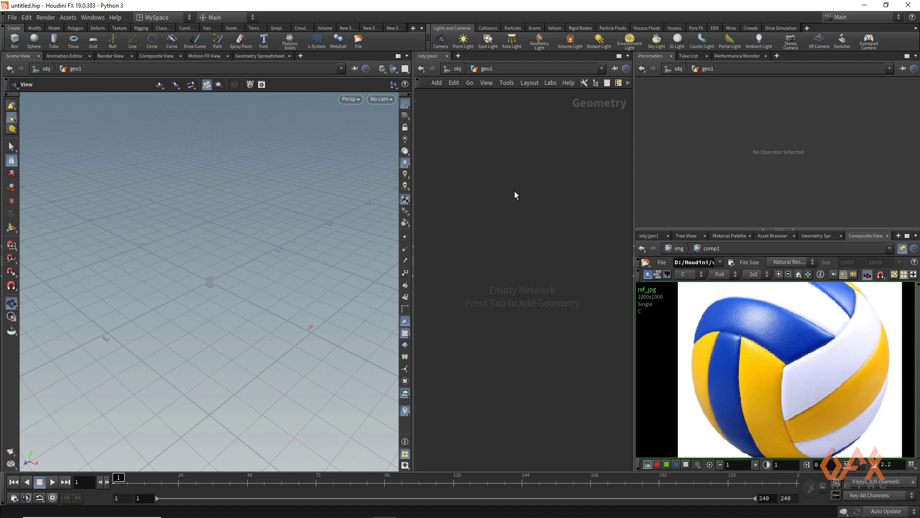
# Step: Add a Grid node to the geometry network and set its size to 1 by 1
pyautogui.press('Tab')
pyautogui.write('gri')
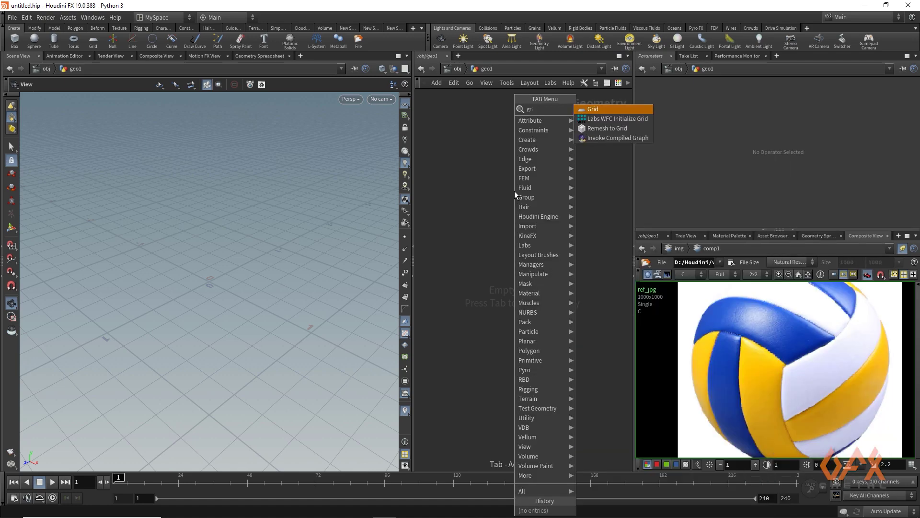
pyautogui.press('Return')
pyautogui.click(513, 191)
pyautogui.click(716, 134)
pyautogui.write('1')
pyautogui.click(828, 136)
pyautogui.write('1')
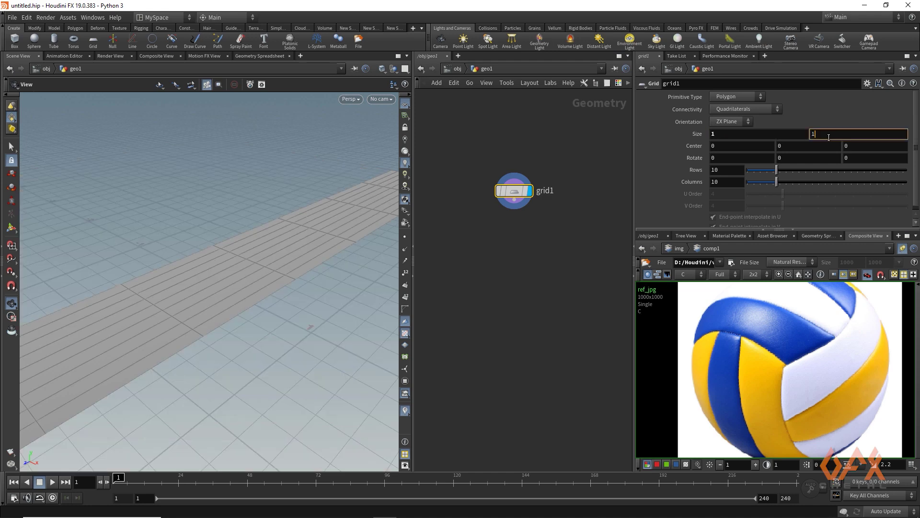
pyautogui.press('Return')
# Step: Divide the grid into three strips by setting it to 4 rows and 2 columns
pyautogui.click(724, 170)
pyautogui.write('4')
pyautogui.press('Tab')
pyautogui.write('2')
pyautogui.press('Return')
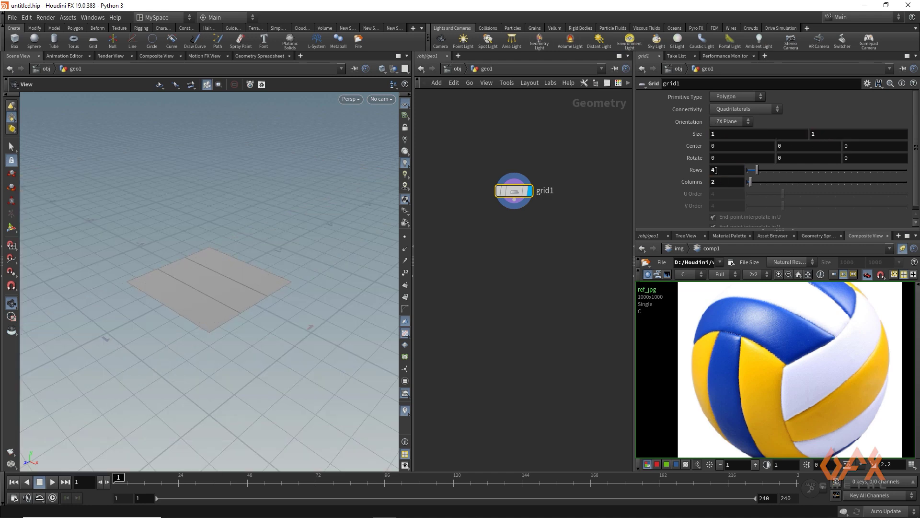
pyautogui.keyDown('alt'); pyautogui.moveTo(197, 256); pyautogui.dragTo(239, 304); pyautogui.keyUp('alt')
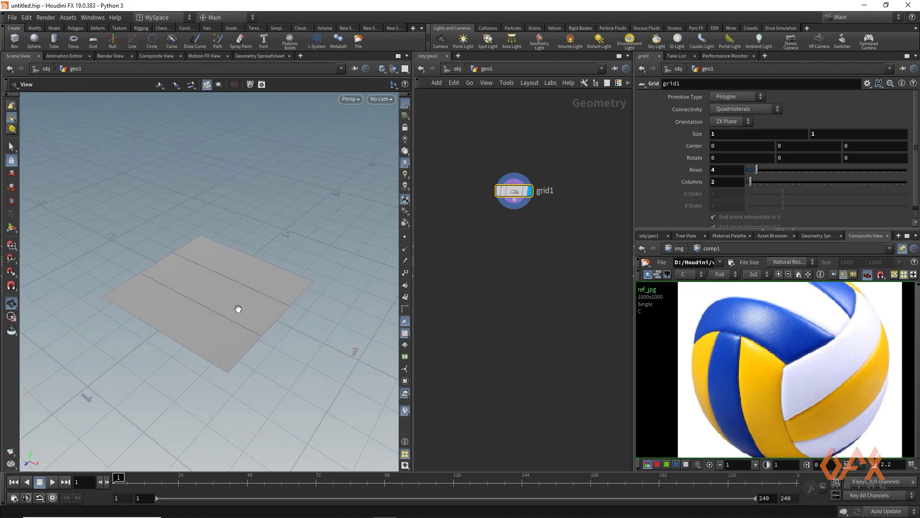
pyautogui.moveTo(816, 314); pyautogui.dragTo(817, 338, button='middle')
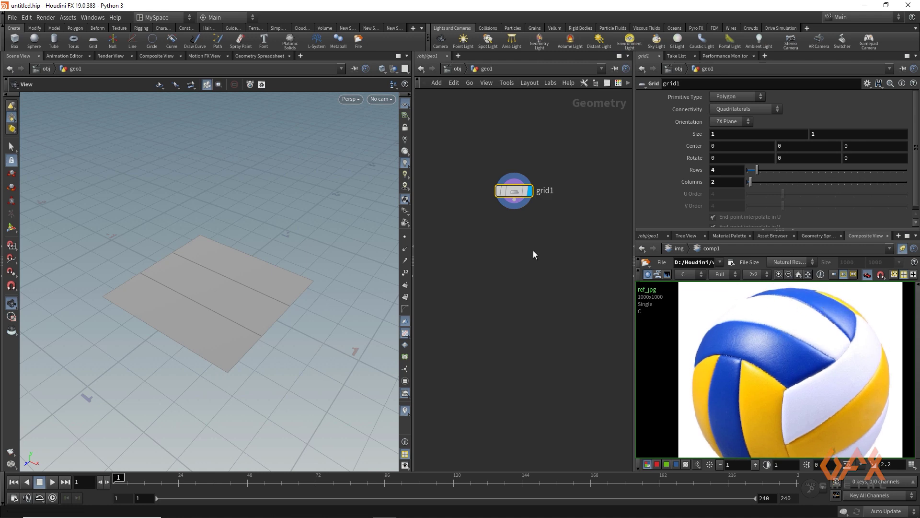
# Step: Append a Transform node to the grid, display it, and set its Y translation to 0.5
pyautogui.moveTo(514, 201); pyautogui.dragTo(509, 255)
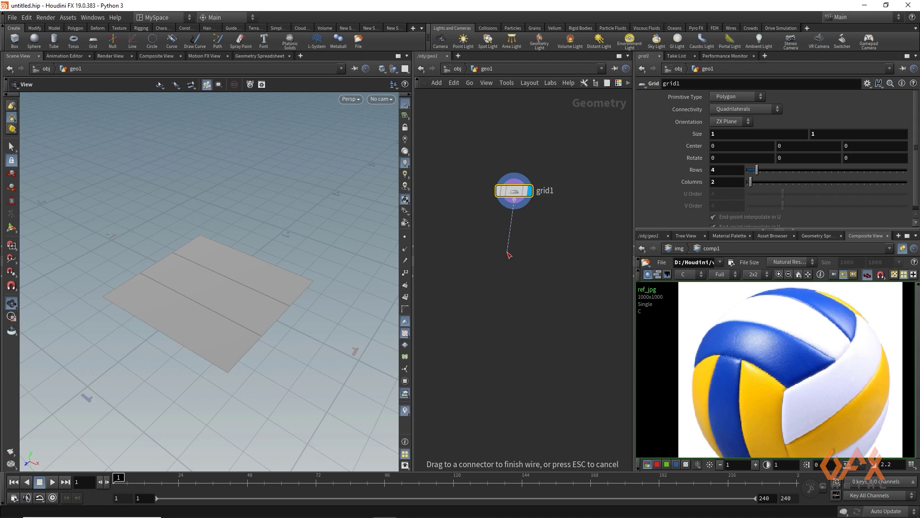
pyautogui.click(509, 255)
pyautogui.write('tr')
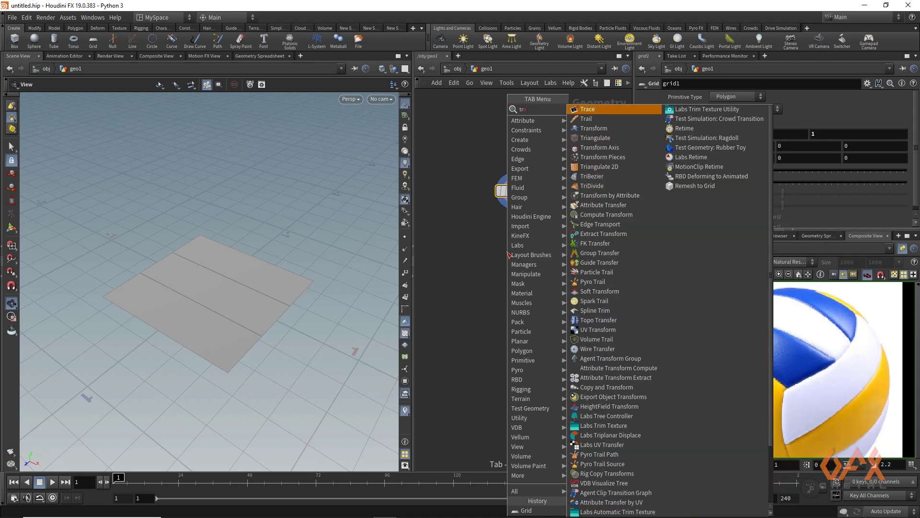
pyautogui.press('Down')
pyautogui.press('Down')
pyautogui.press('Return')
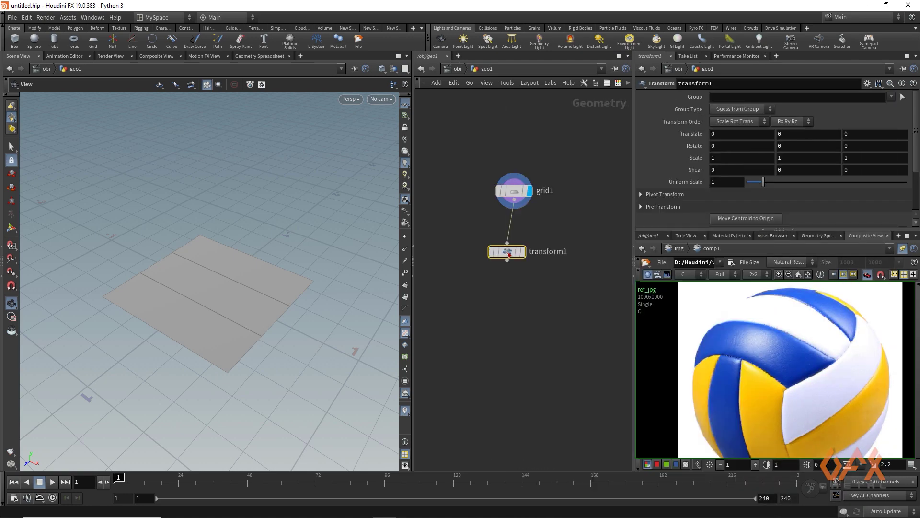
pyautogui.click(523, 252)
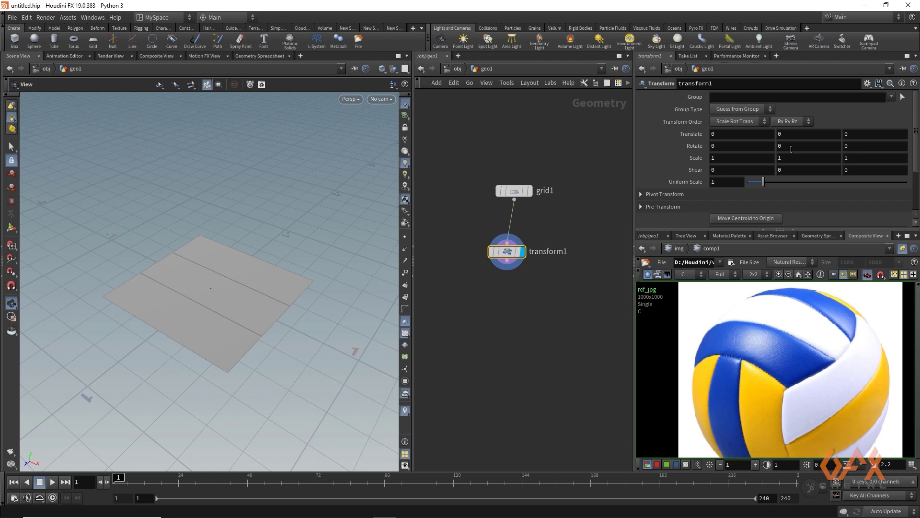
pyautogui.write('.5')
pyautogui.press('Return')
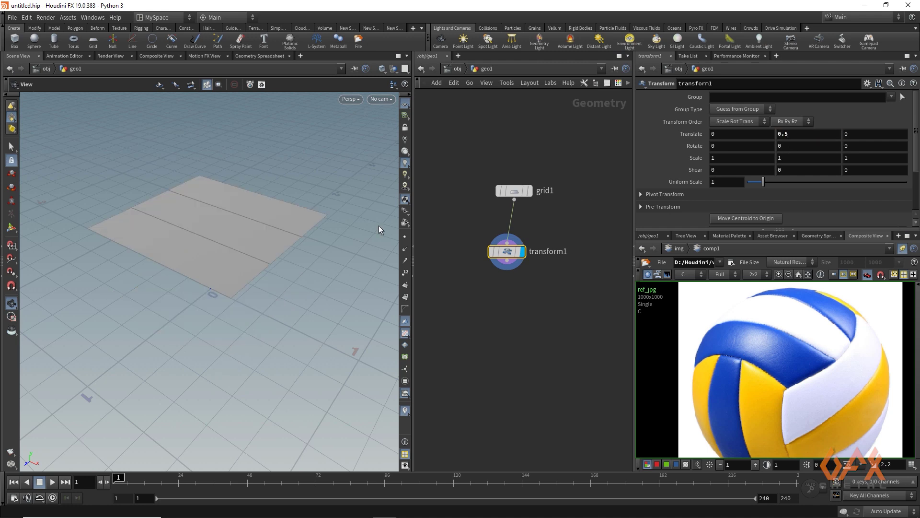
pyautogui.moveTo(237, 263); pyautogui.dragTo(238, 251)
# Step: Append a Mirror node to the output of the transform and display it
pyautogui.moveTo(507, 262); pyautogui.dragTo(509, 306)
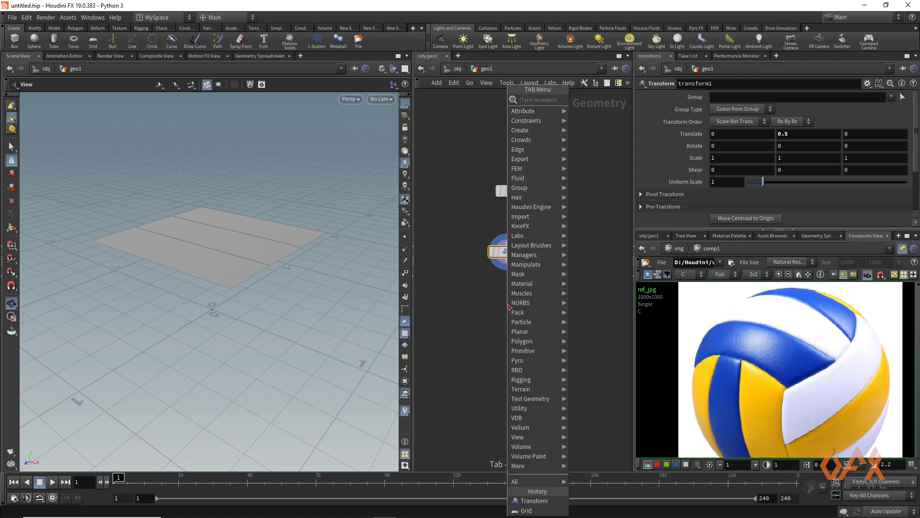
pyautogui.write('mirror')
pyautogui.press('Return')
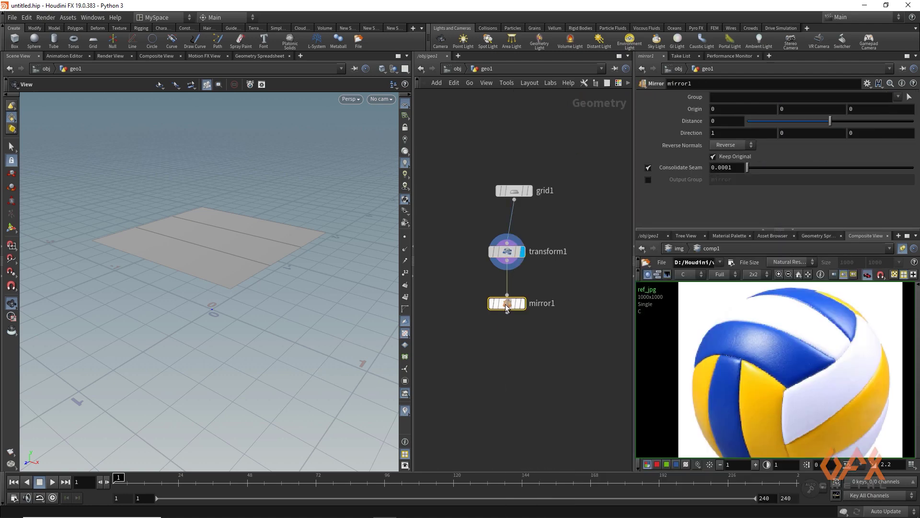
pyautogui.click(523, 303)
# Step: Set the mirror direction to 0, 1, 0 so the raised grid is mirrored vertically
pyautogui.click(736, 134)
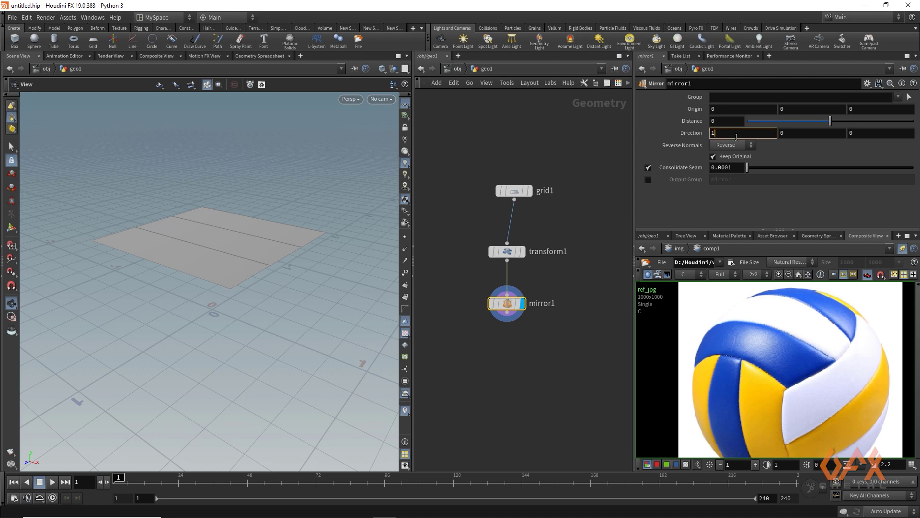
pyautogui.press('BackSpace')
pyautogui.write('0')
pyautogui.press('Tab')
pyautogui.write('1')
pyautogui.press('Return')
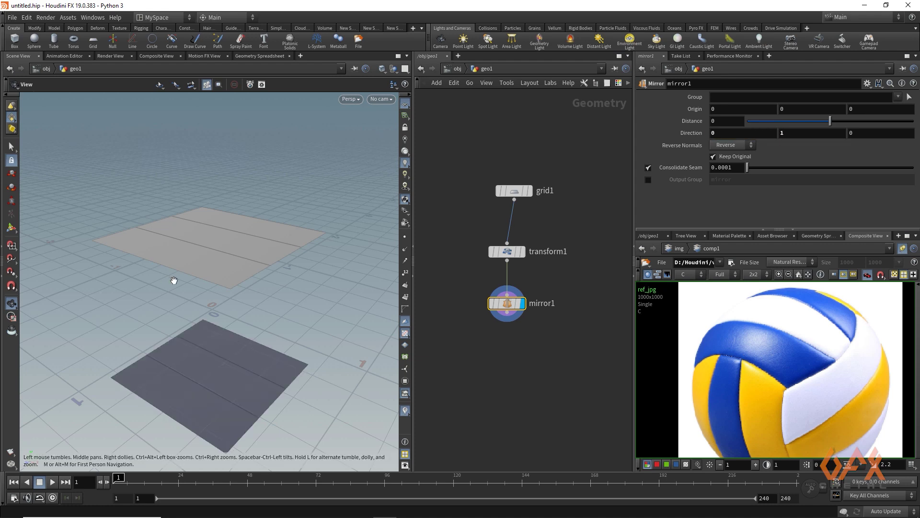
pyautogui.moveTo(214, 257); pyautogui.dragTo(208, 283)
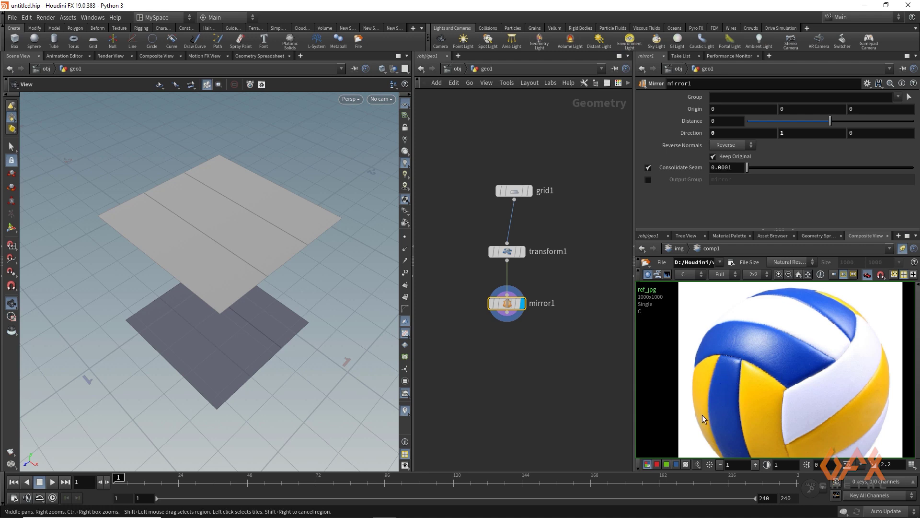
# Step: Append a Copy and Transform node to the mirror node and display it
pyautogui.moveTo(507, 320); pyautogui.dragTo(482, 363)
pyautogui.write('cop')
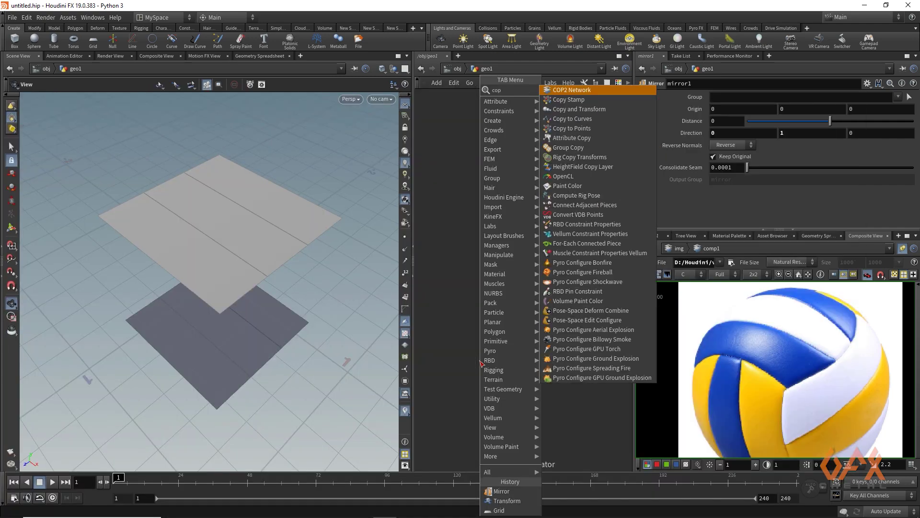
pyautogui.write('y t')
pyautogui.press('Return')
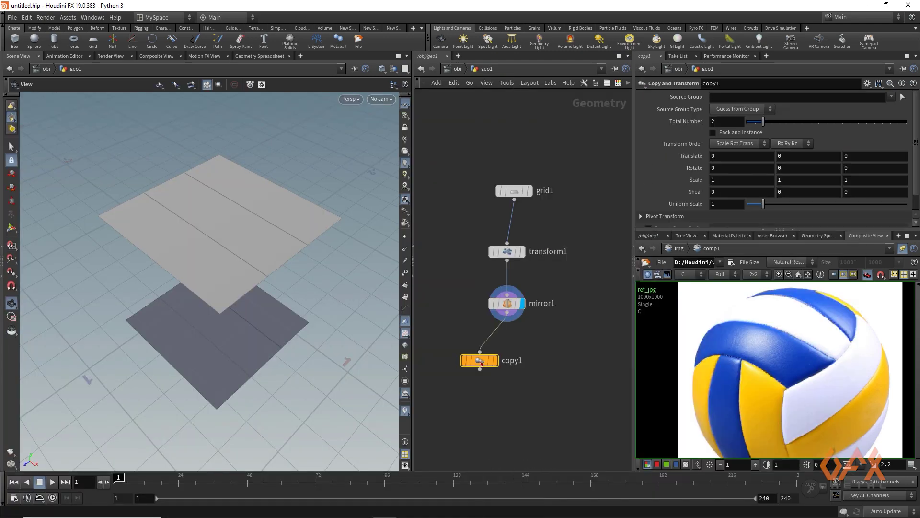
pyautogui.click(496, 361)
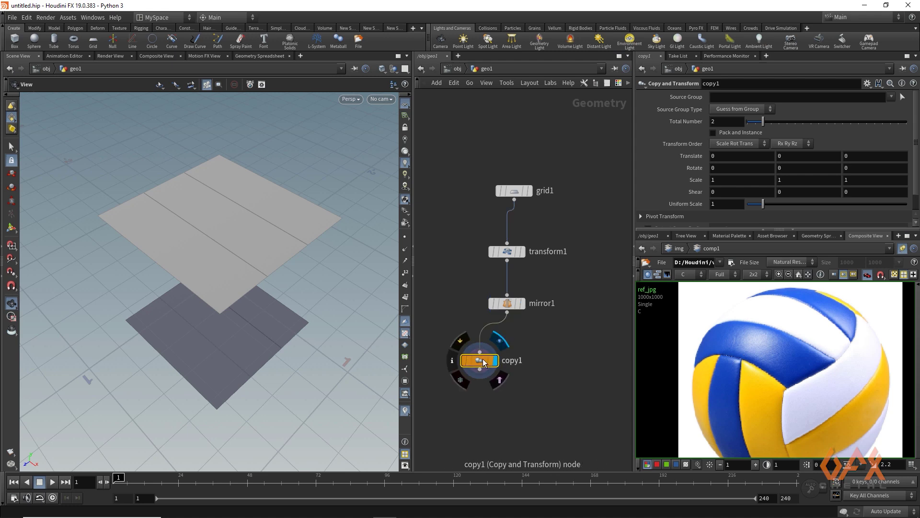
# Step: Set the Copy and Transform node's rotation to 90 on X and 90 on Z
pyautogui.click(728, 167)
pyautogui.write('90')
pyautogui.press('Return')
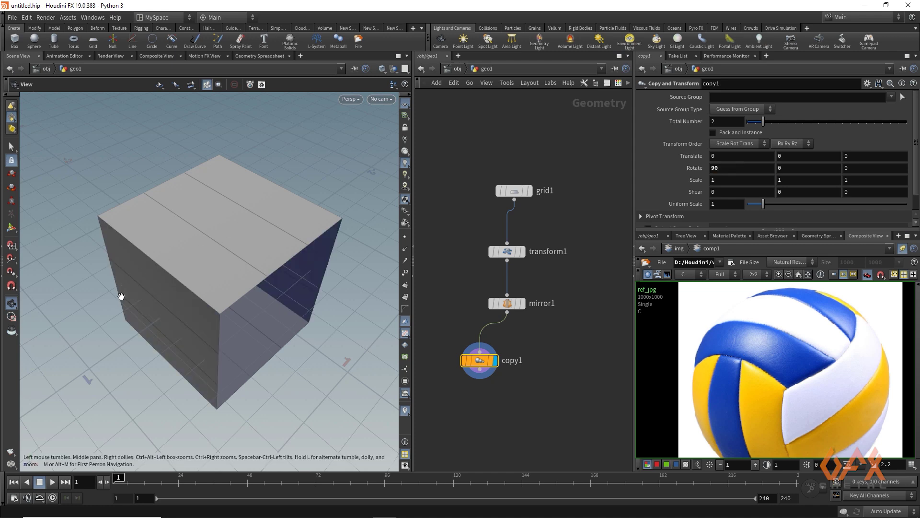
pyautogui.moveTo(121, 296); pyautogui.dragTo(150, 269)
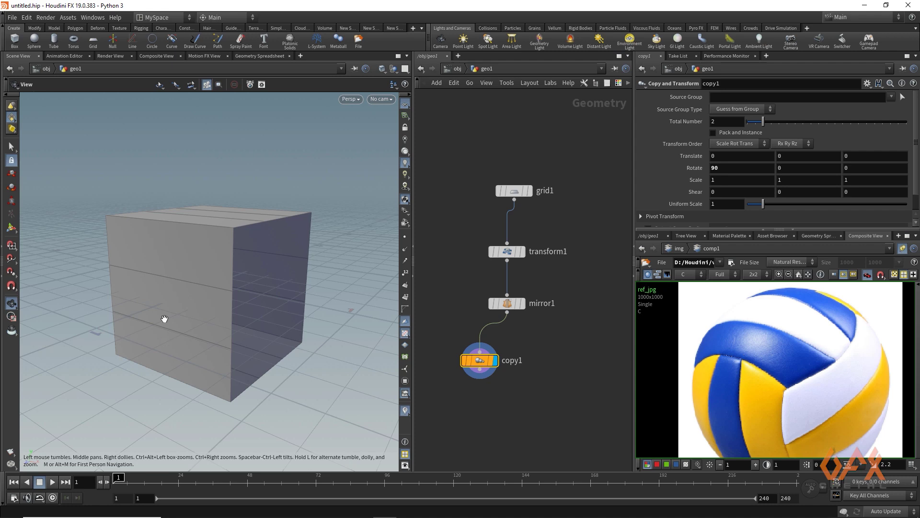
pyautogui.click(862, 169)
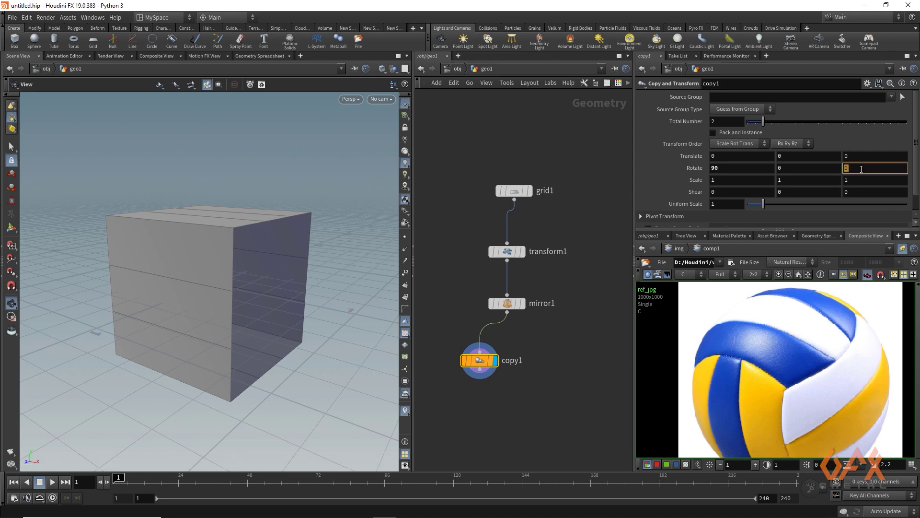
pyautogui.write('90')
pyautogui.press('Return')
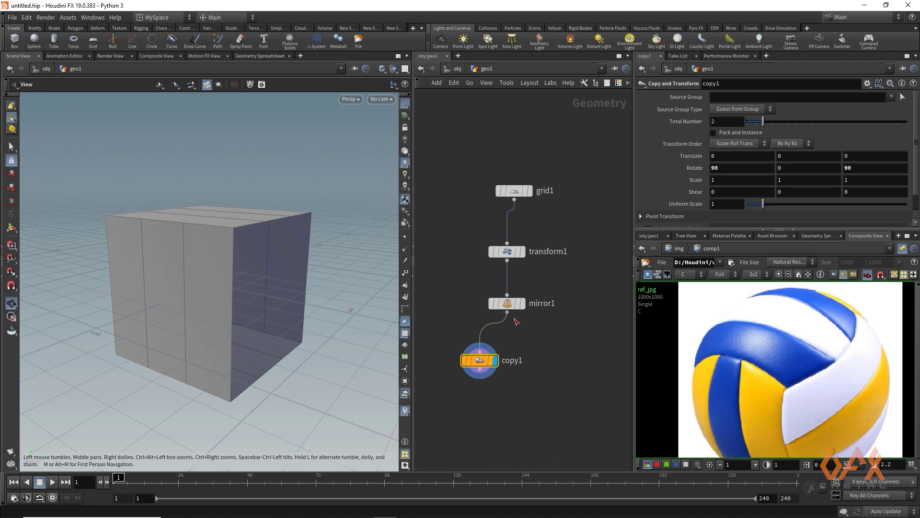
# Step: Branch a second Transform node off the mirror's output and display it
pyautogui.moveTo(507, 313); pyautogui.dragTo(559, 363)
pyautogui.click(559, 362)
pyautogui.write('transform')
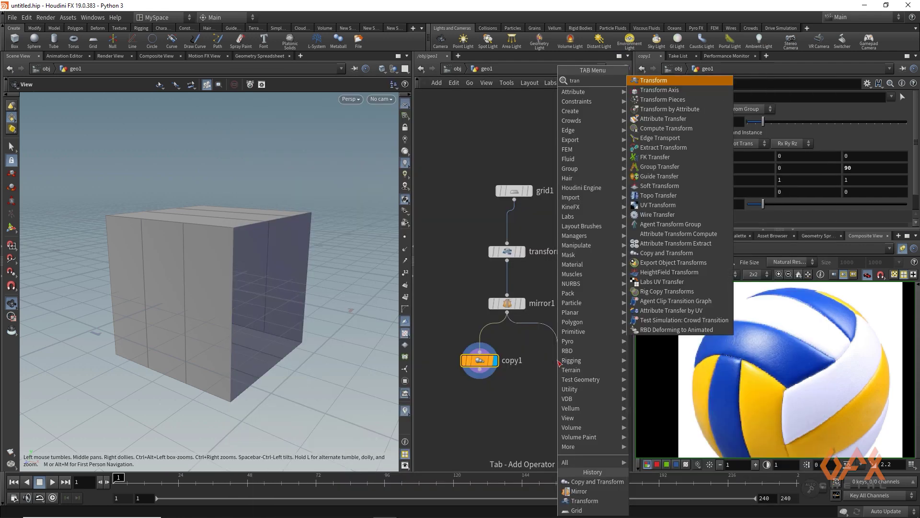
pyautogui.press('Return')
pyautogui.click(572, 360)
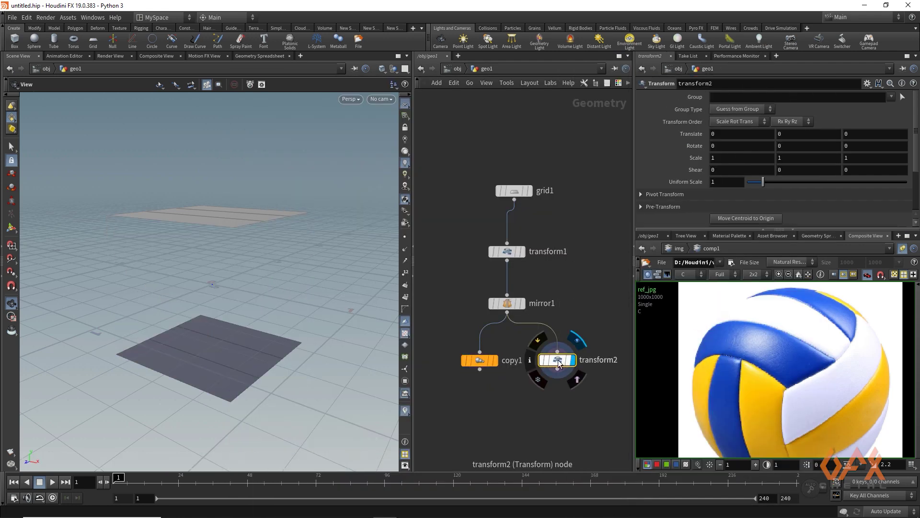
# Step: Set the second transform's rotation to 90 on X and 90 on Y
pyautogui.click(738, 146)
pyautogui.write('9')
pyautogui.press('Return')
pyautogui.click(814, 146)
pyautogui.write('90')
pyautogui.press('Return')
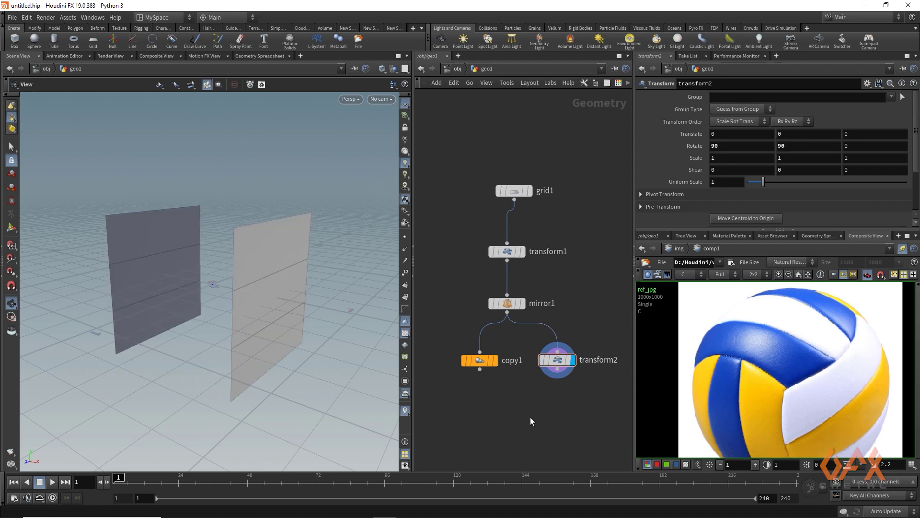
# Step: Add a Merge node, connect the Copy and Transform node and the second transform to it, and display the combined cube
pyautogui.press('Tab')
pyautogui.write('m')
pyautogui.press('BackSpace')
pyautogui.write('tran')
pyautogui.press('Return')
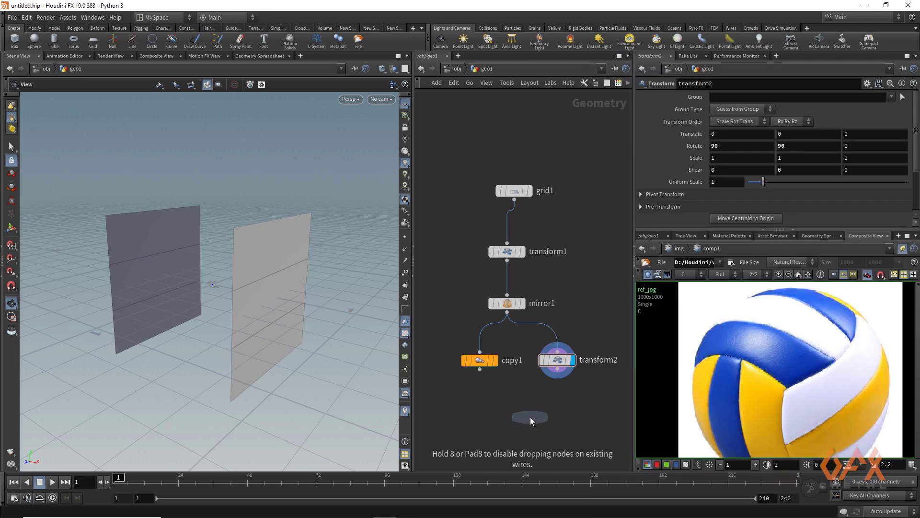
pyautogui.click(527, 418)
pyautogui.moveTo(480, 370); pyautogui.dragTo(518, 411)
pyautogui.moveTo(557, 370); pyautogui.dragTo(519, 410)
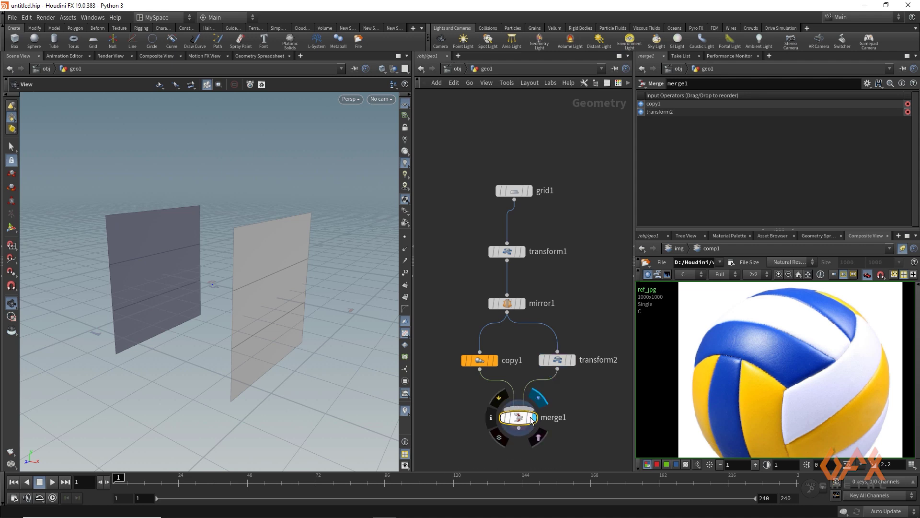
pyautogui.moveTo(185, 239); pyautogui.dragTo(171, 259)
pyautogui.moveTo(726, 359); pyautogui.dragTo(770, 303, button='middle')
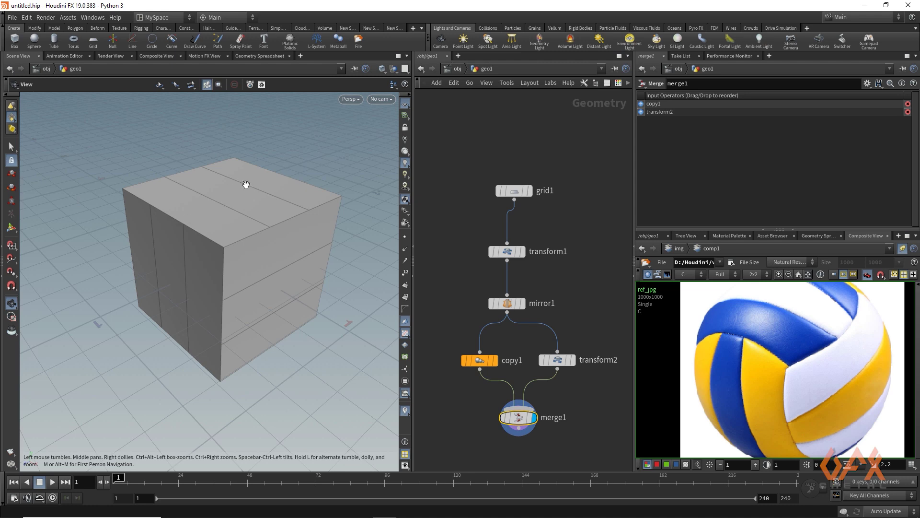
pyautogui.moveTo(145, 261)
pyautogui.mouseDown()
pyautogui.moveTo(177, 245)
pyautogui.moveTo(142, 261)
pyautogui.moveTo(148, 253)
pyautogui.moveTo(146, 267)
pyautogui.moveTo(155, 265)
pyautogui.mouseUp()
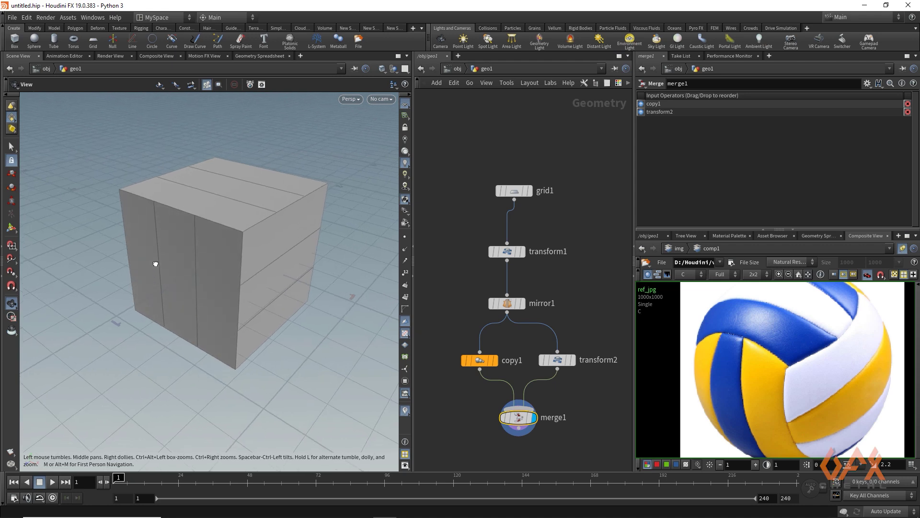
# Step: Give the node parameters more height and show the Geometry Spreadsheet in place of the reference image
pyautogui.moveTo(815, 228); pyautogui.dragTo(788, 275)
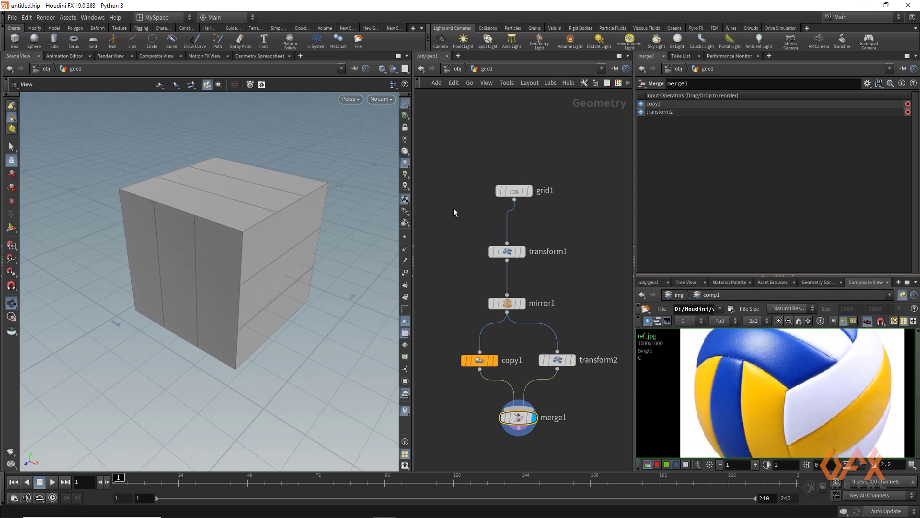
pyautogui.click(812, 282)
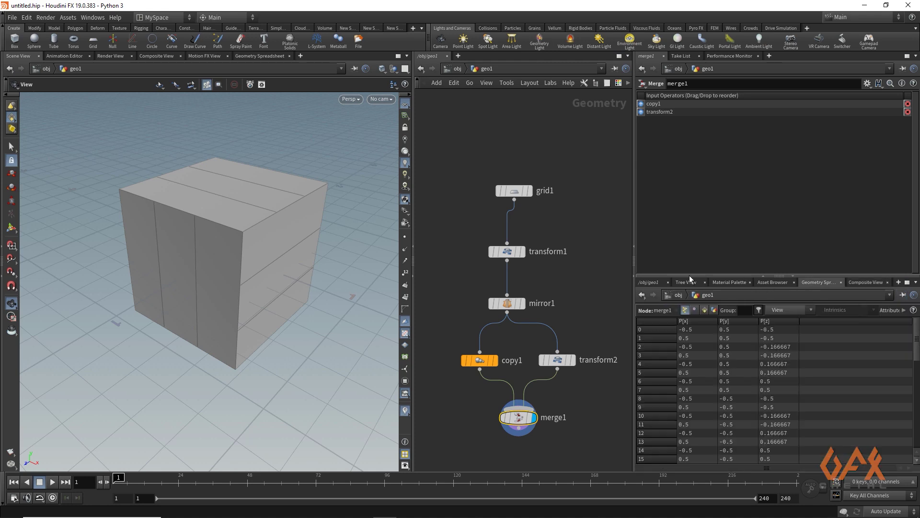
# Step: Add a spare integer parameter named res with the label Resolution to the Grid node
pyautogui.moveTo(514, 193)
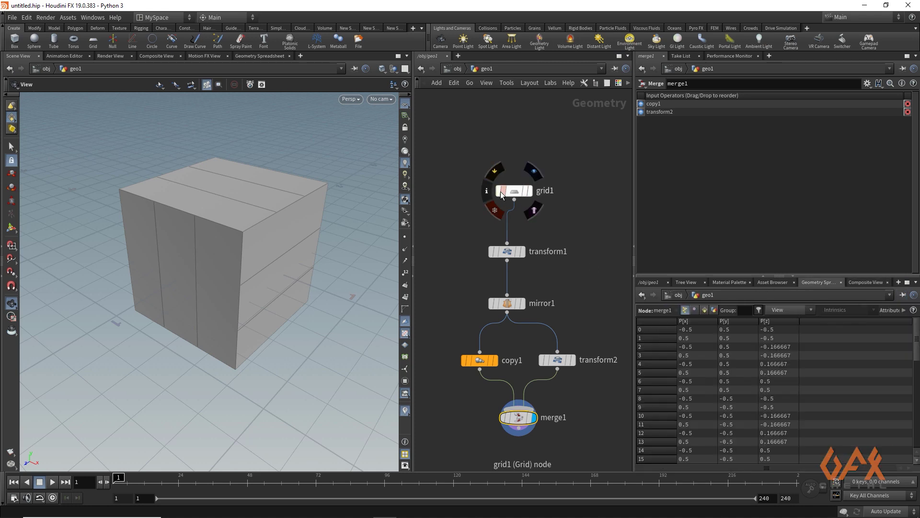
pyautogui.click(514, 190)
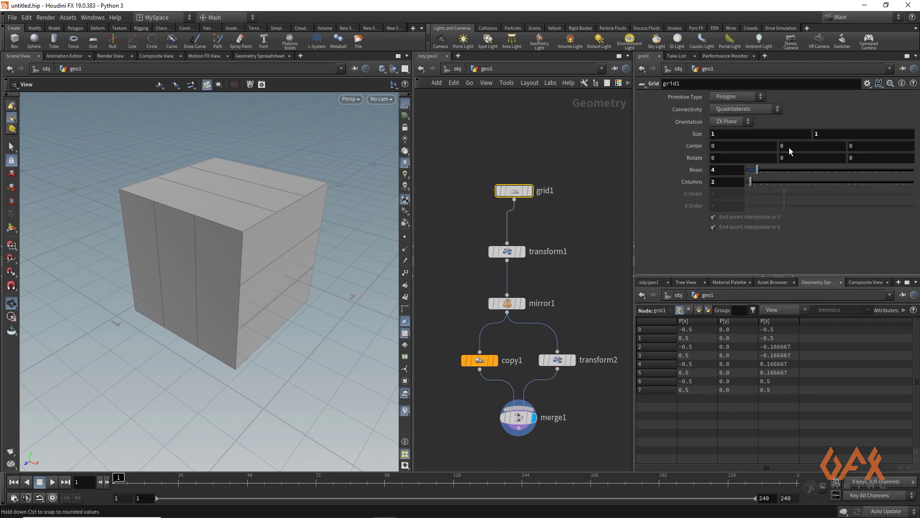
pyautogui.click(869, 84)
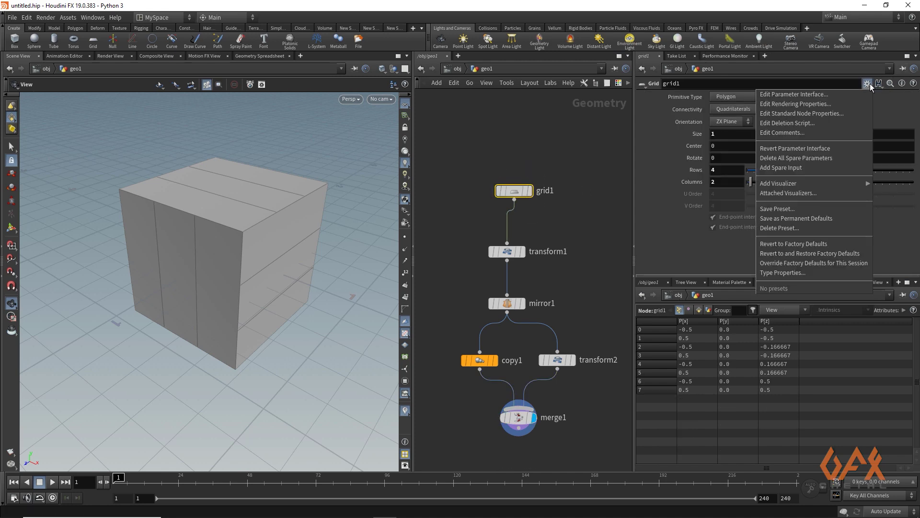
pyautogui.click(801, 97)
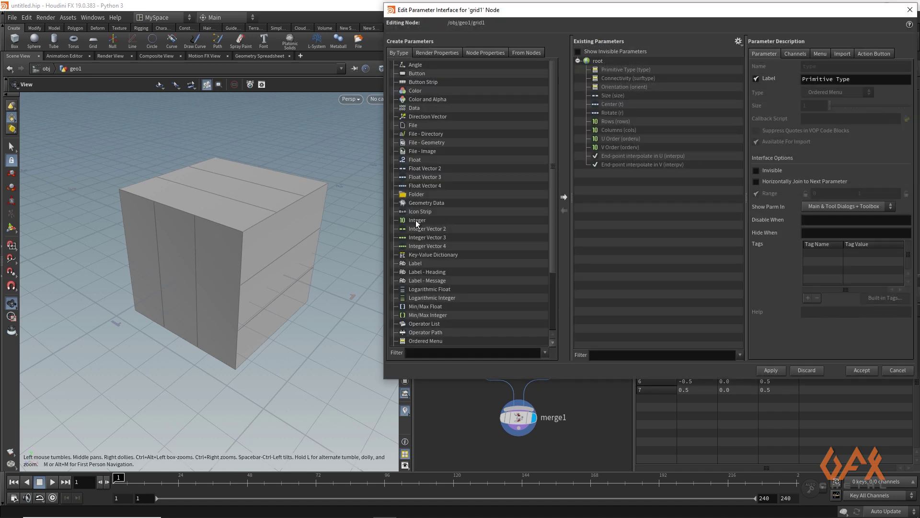
pyautogui.click(416, 220)
pyautogui.click(563, 198)
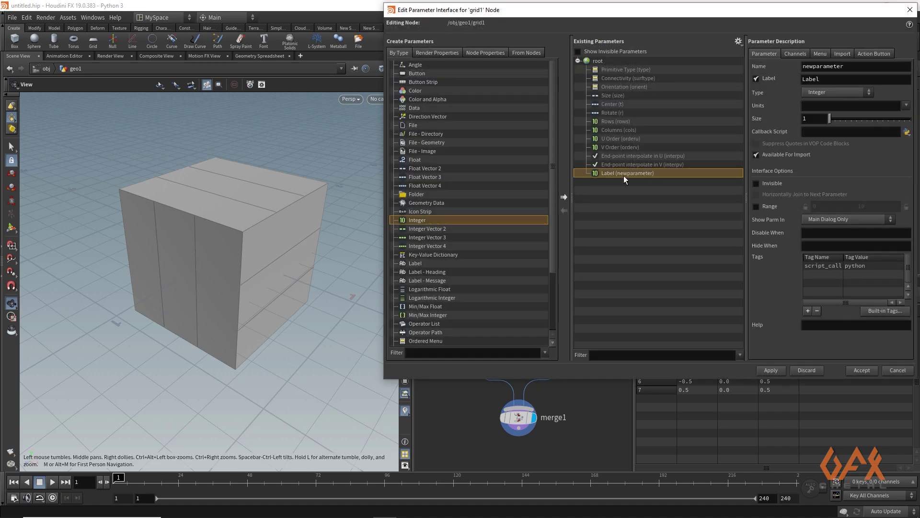
pyautogui.doubleClick(827, 66)
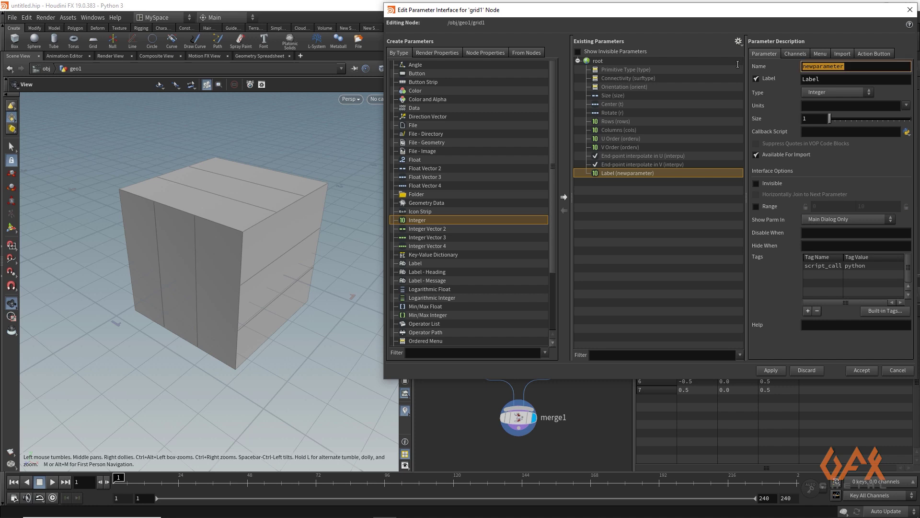
pyautogui.write('res')
pyautogui.press('Tab')
pyautogui.write('Re')
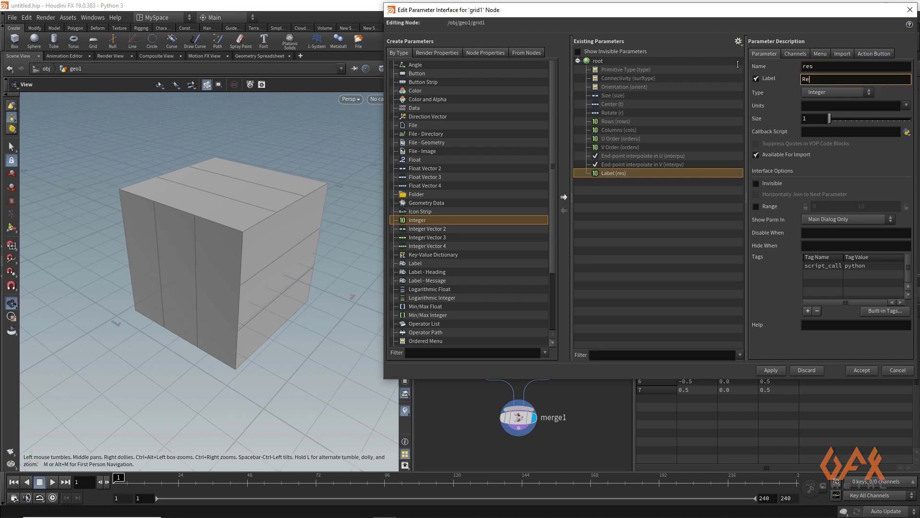
pyautogui.write('solution')
# Step: Enable a range with a minimum of 1 for the Resolution parameter and accept the interface edits
pyautogui.click(757, 207)
pyautogui.click(818, 206)
pyautogui.write('1')
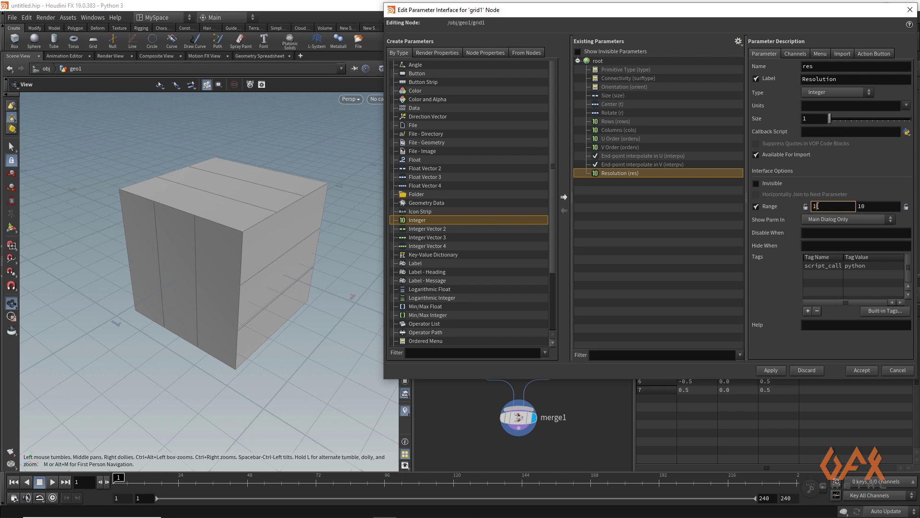
pyautogui.click(766, 370)
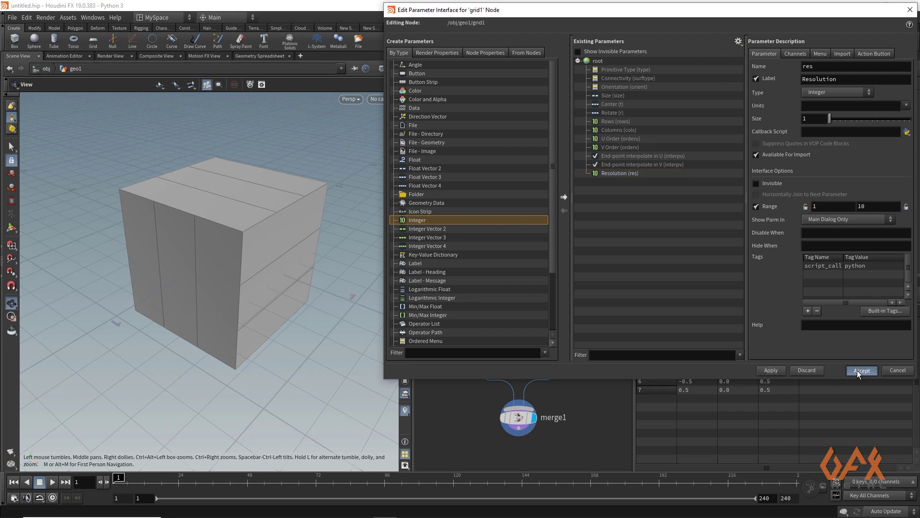
pyautogui.click(857, 370)
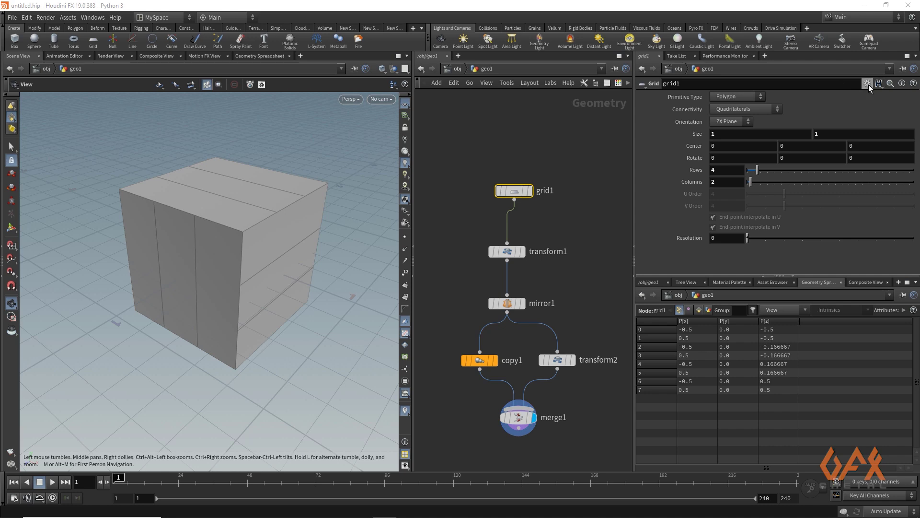
# Step: Set the grid's Resolution to 3 and drive its Rows with a relative reference extended to ch("res")*3 +1
pyautogui.click(722, 235)
pyautogui.press('Return')
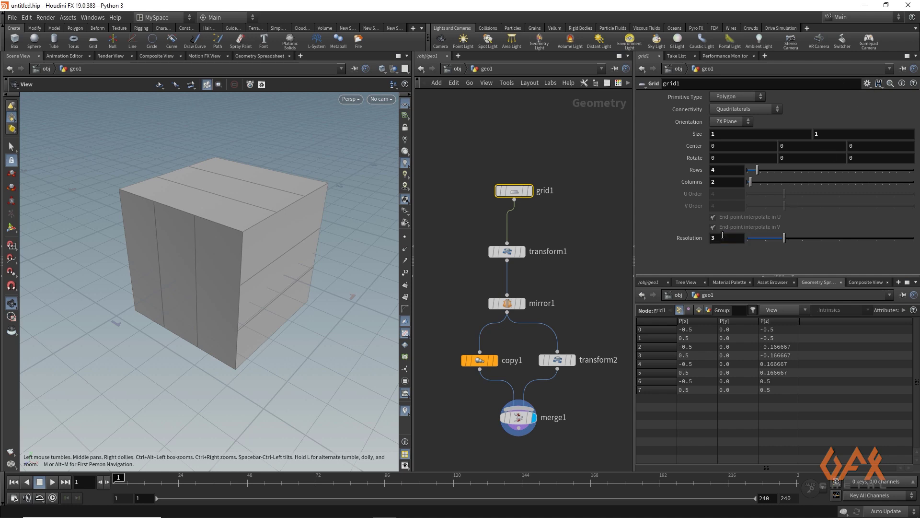
pyautogui.rightClick(722, 235)
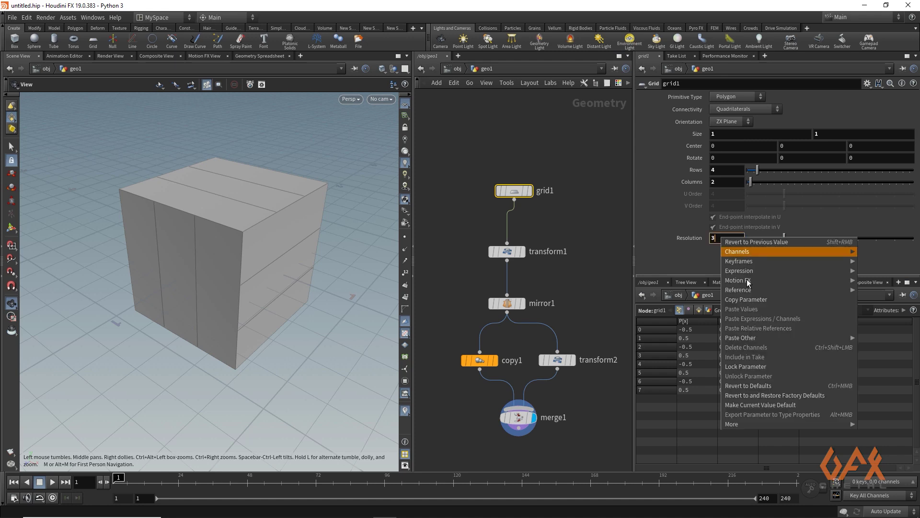
pyautogui.click(748, 299)
pyautogui.click(720, 169)
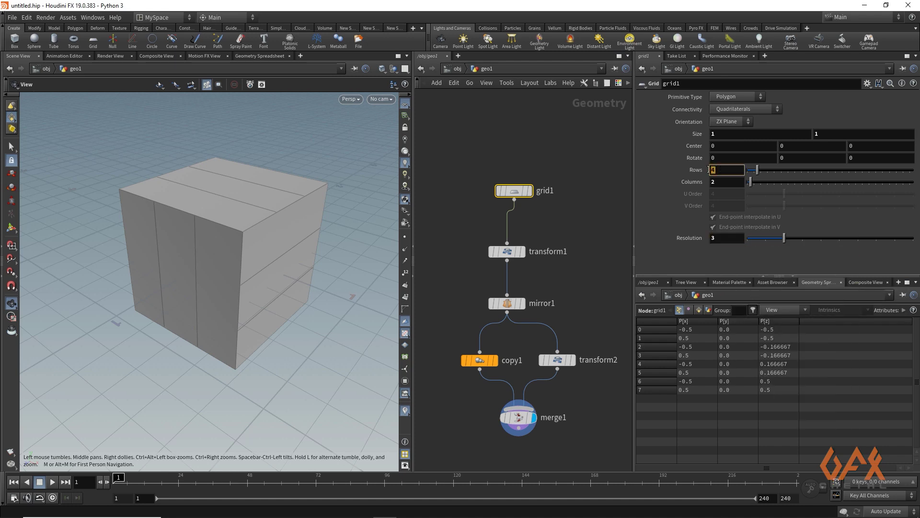
pyautogui.rightClick(718, 170)
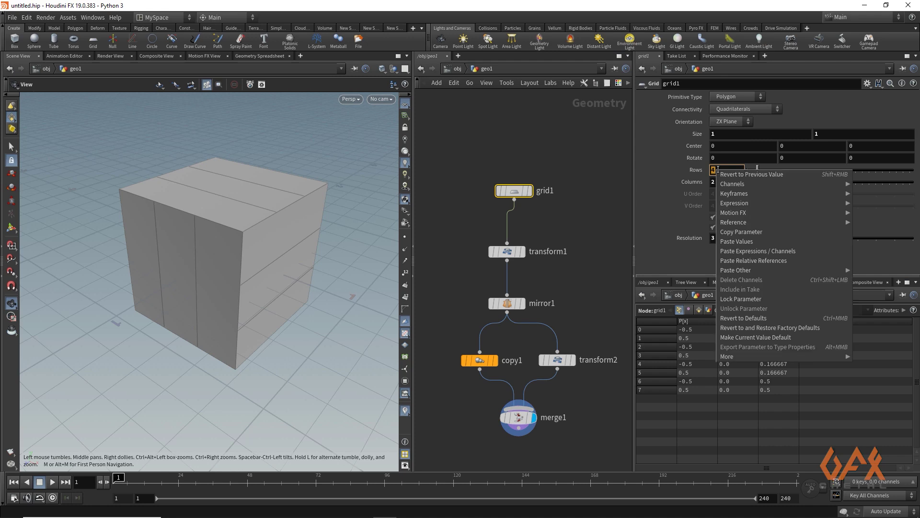
pyautogui.click(750, 260)
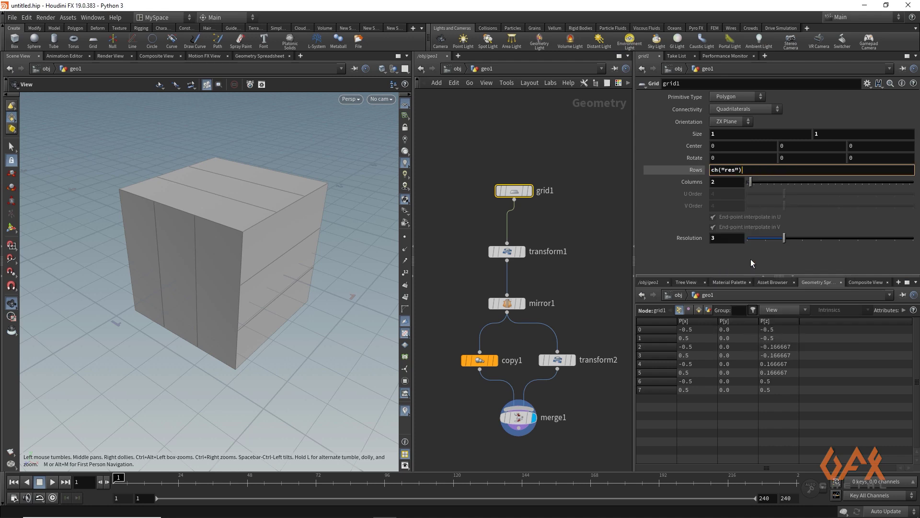
pyautogui.write('*3 +1')
pyautogui.press('Return')
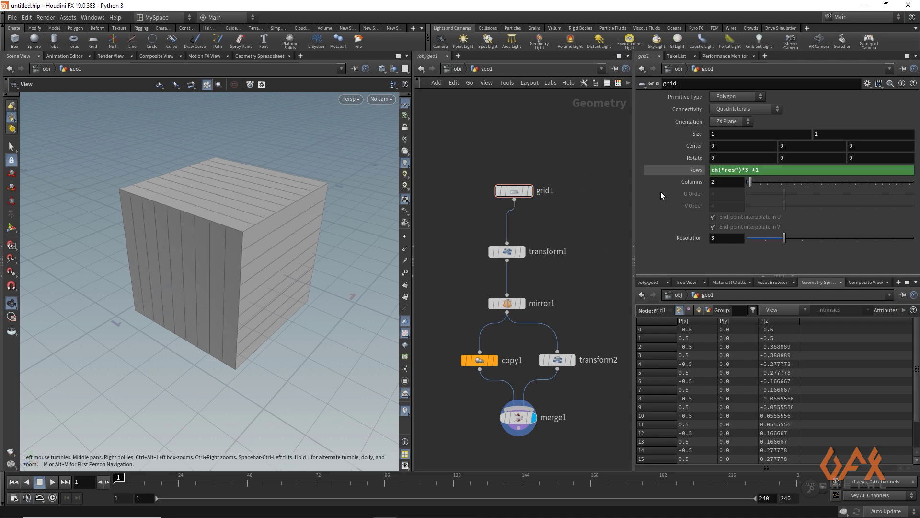
# Step: Link the grid's Columns to its Rows with a relative reference
pyautogui.rightClick(685, 171)
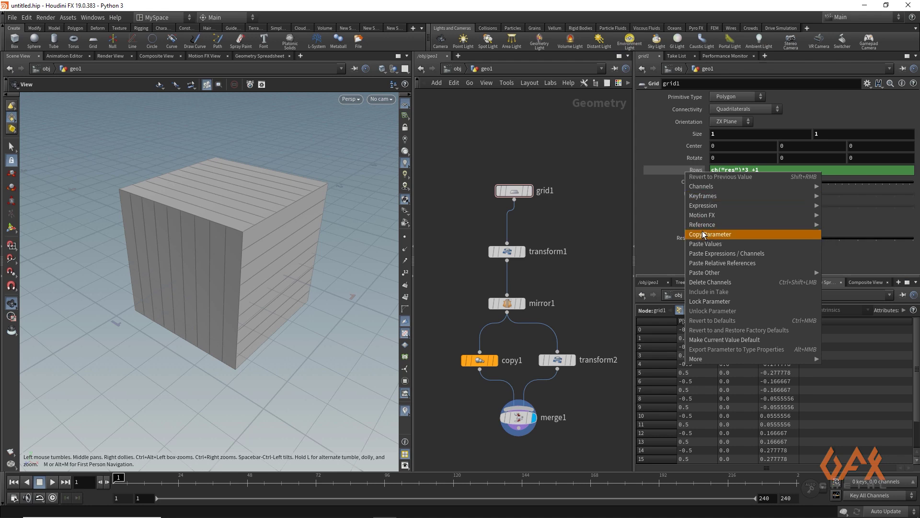
pyautogui.click(699, 232)
pyautogui.rightClick(698, 182)
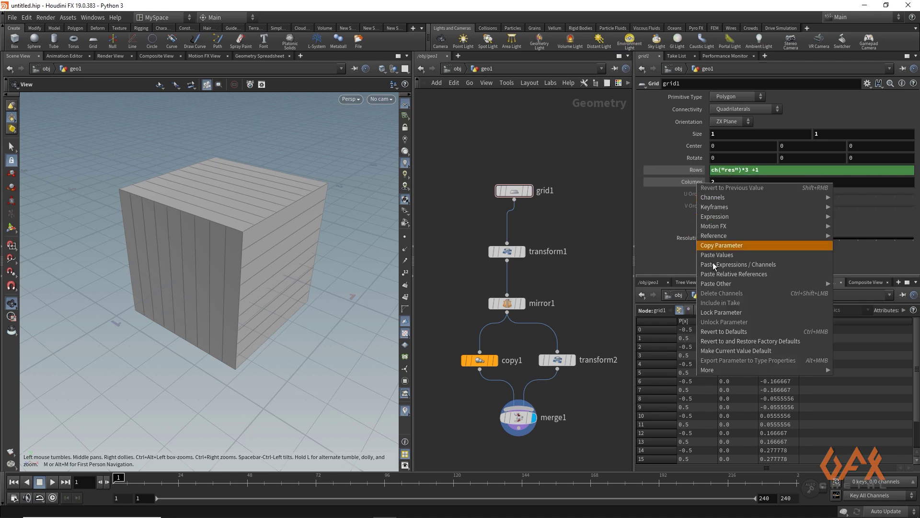
pyautogui.click(720, 275)
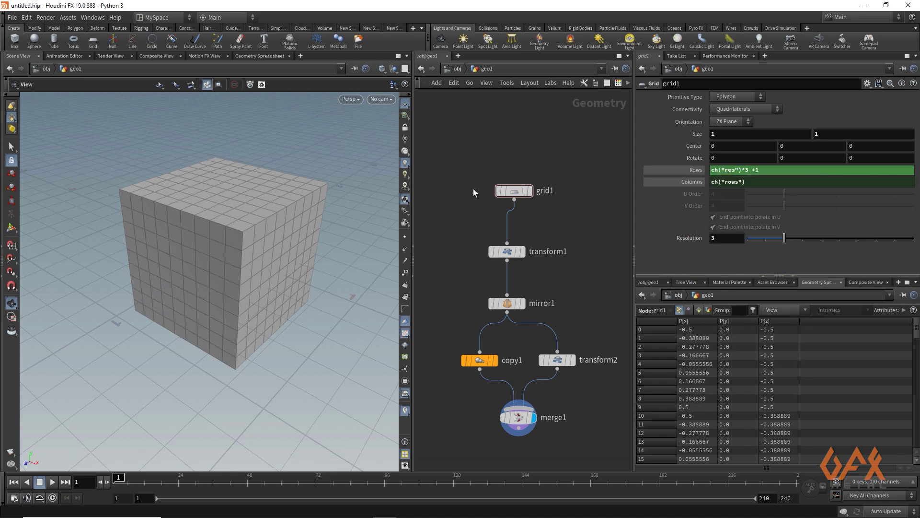
pyautogui.moveTo(195, 200); pyautogui.dragTo(146, 206)
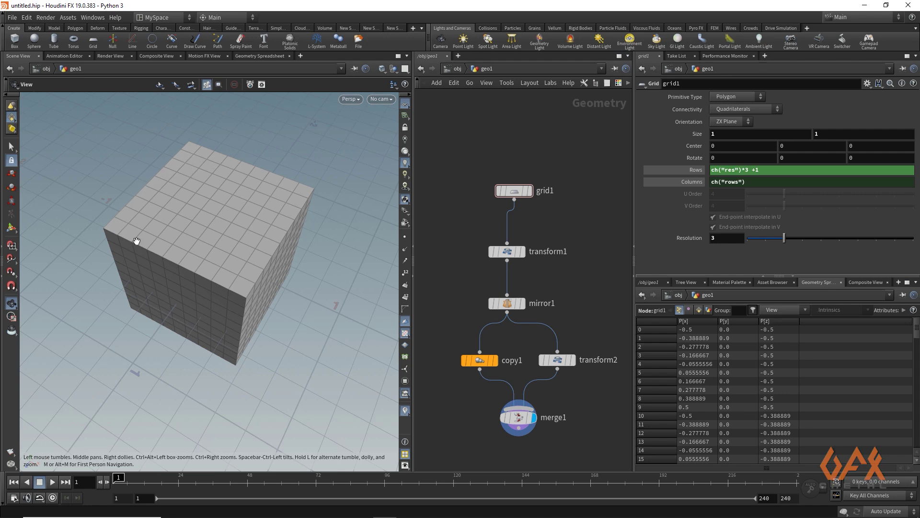
pyautogui.moveTo(189, 257); pyautogui.dragTo(188, 239)
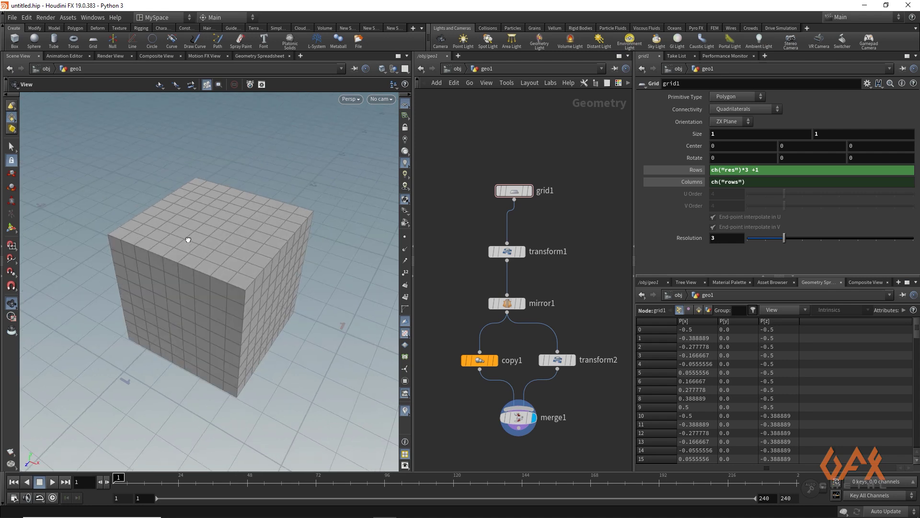
# Step: Lock the lower limit of the grid's Resolution range at 1 in the parameter interface and accept it
pyautogui.moveTo(455, 419); pyautogui.dragTo(478, 356, button='middle')
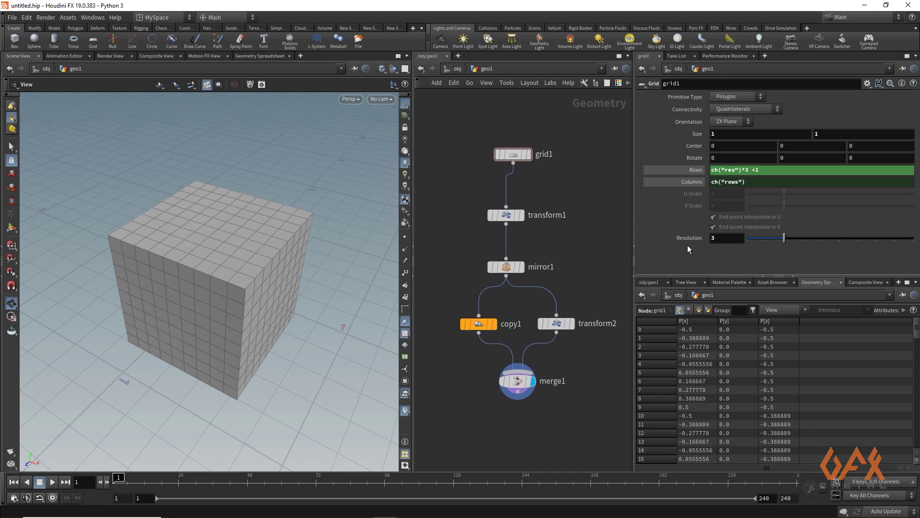
pyautogui.click(867, 84)
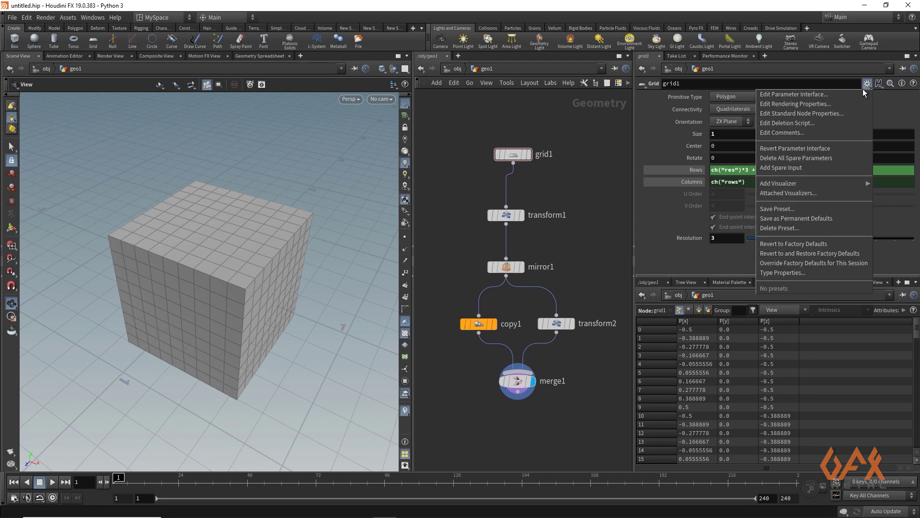
pyautogui.click(821, 96)
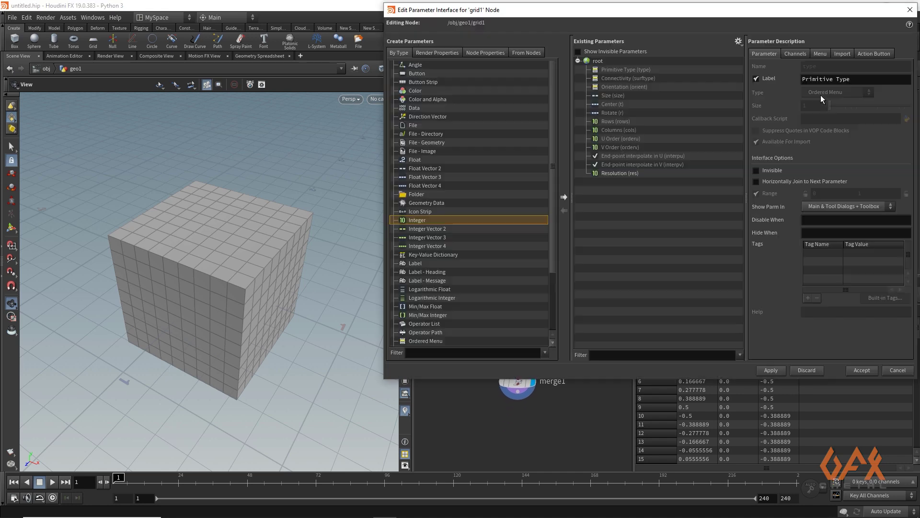
pyautogui.click(617, 173)
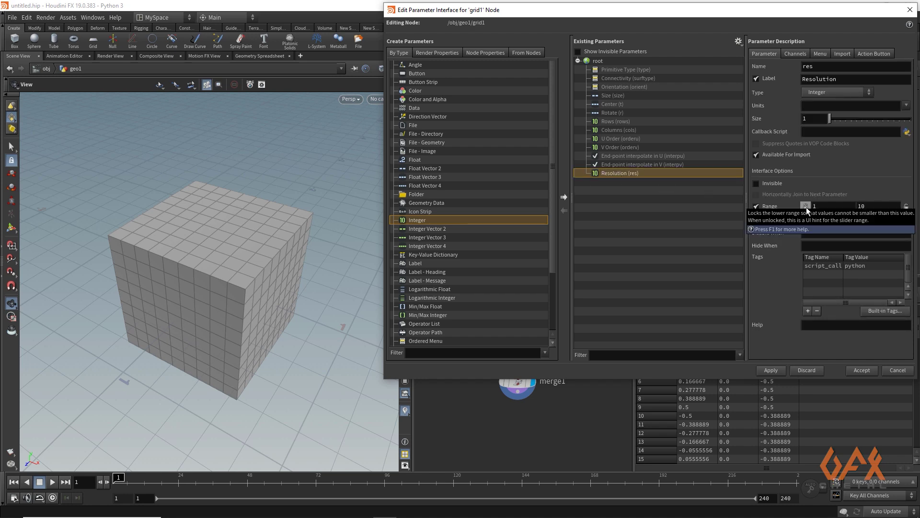
pyautogui.click(806, 207)
pyautogui.click(779, 371)
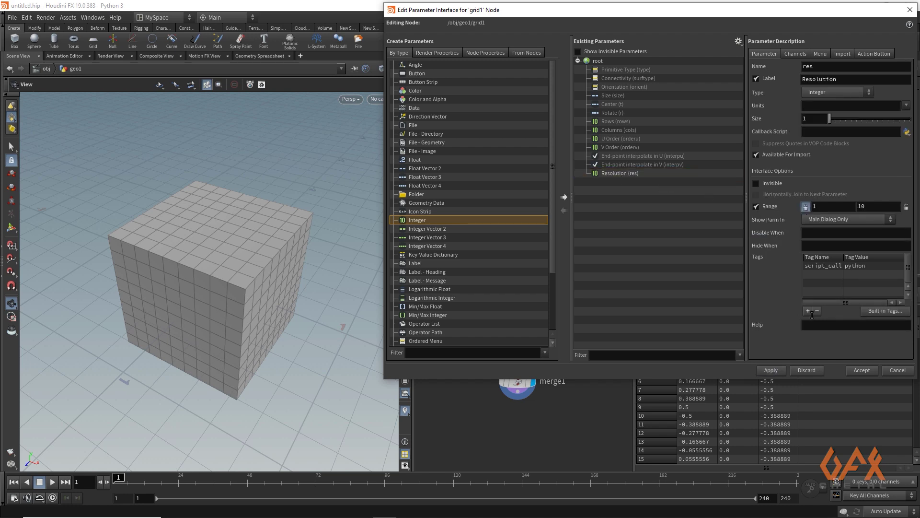
pyautogui.click(850, 373)
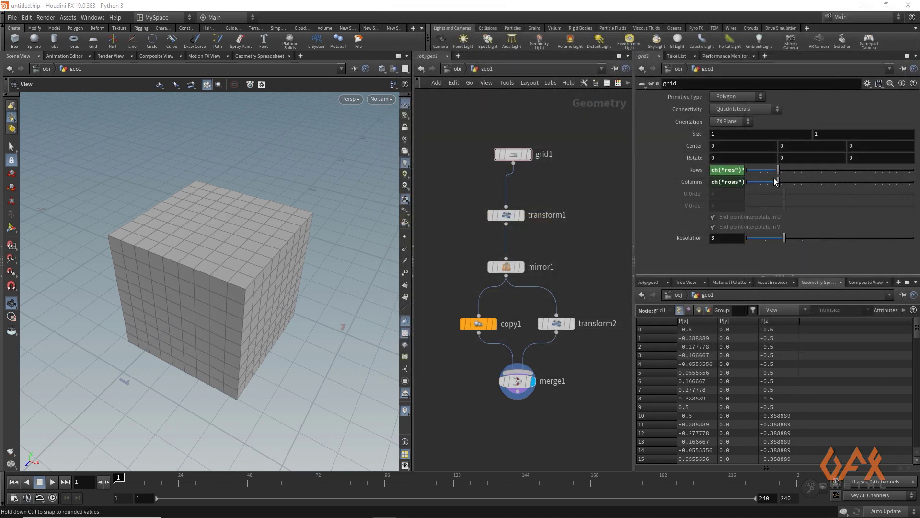
pyautogui.moveTo(780, 240)
pyautogui.mouseDown()
pyautogui.moveTo(751, 240)
pyautogui.moveTo(779, 242)
pyautogui.mouseUp()
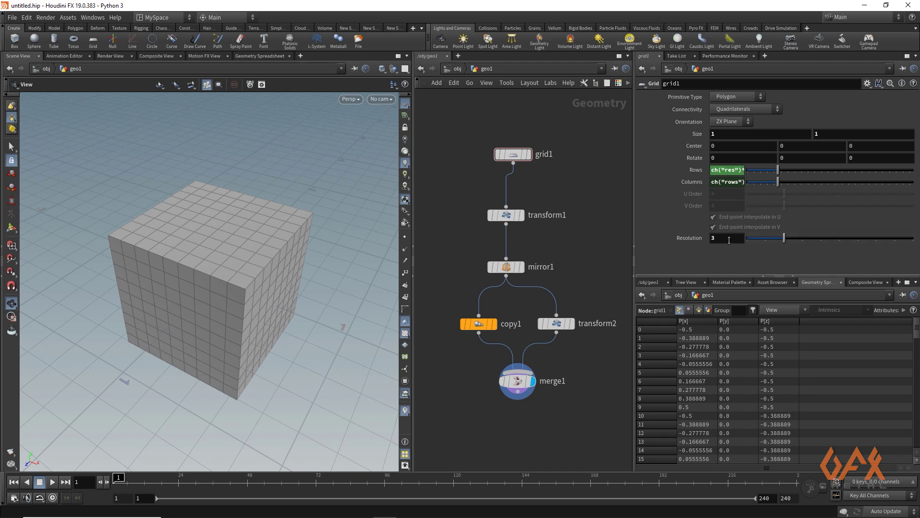
# Step: Add a For-Each Number loop below the Merge node, fed by the merged cube, and display its end node
pyautogui.scroll(-3, 522, 230)
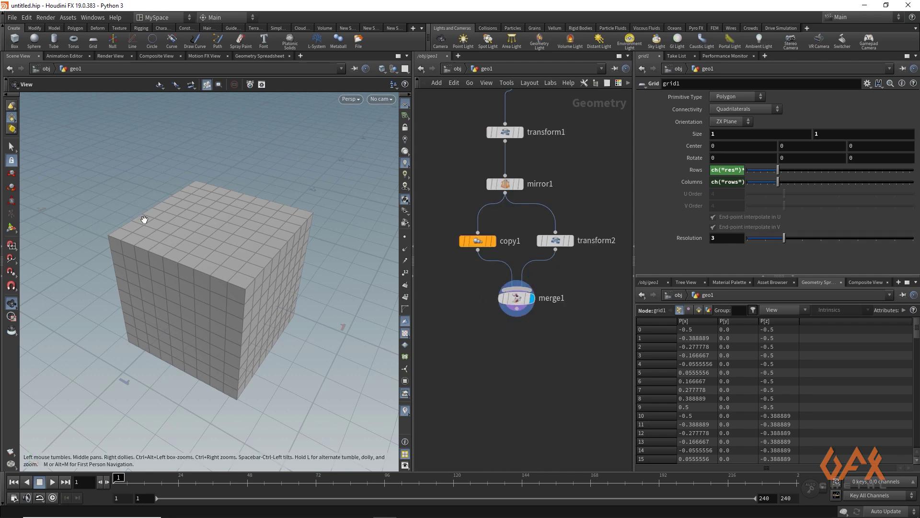
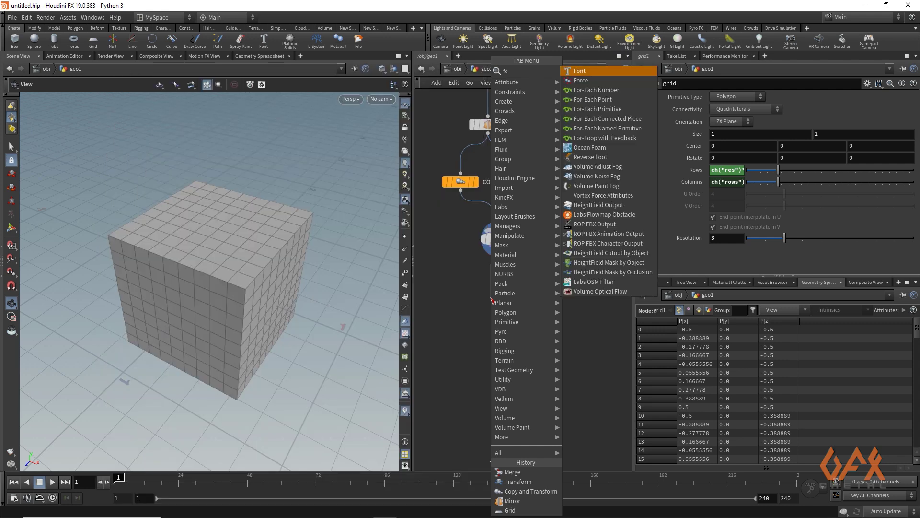
pyautogui.press('Down')
pyautogui.press('Return')
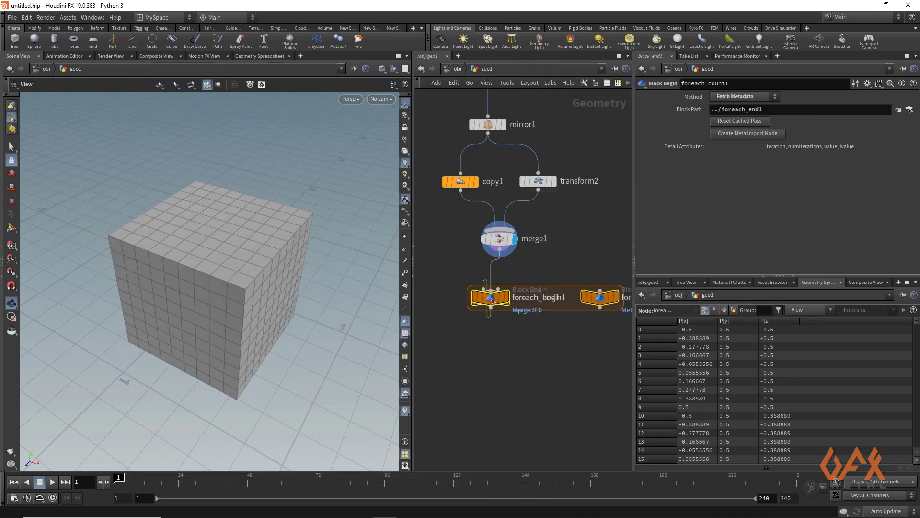
pyautogui.click(506, 372)
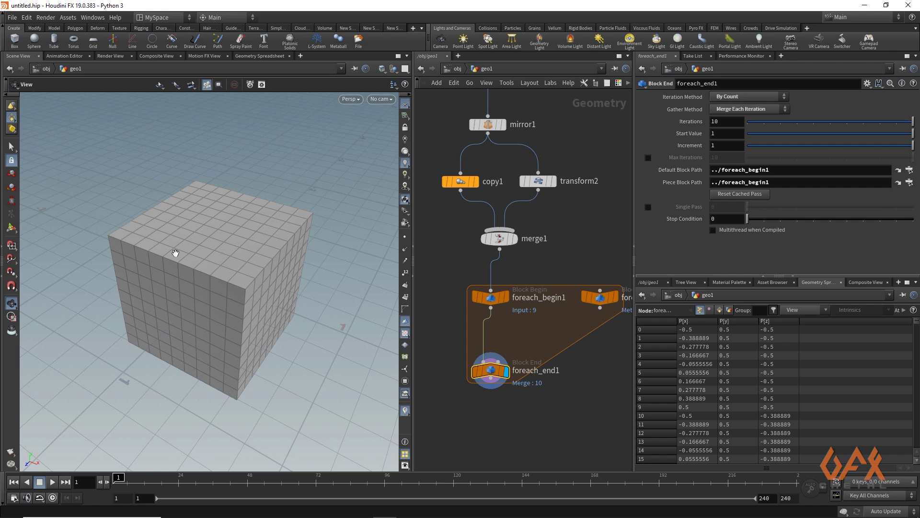
# Step: Set the For-Each loop's Iterations to 18
pyautogui.click(721, 123)
pyautogui.write('1')
pyautogui.press('Return')
# Step: Add a Null node inside the For-Each loop, fed by the foreach_count1 metadata node
pyautogui.moveTo(587, 332); pyautogui.dragTo(514, 281, button='middle')
pyautogui.press('Tab')
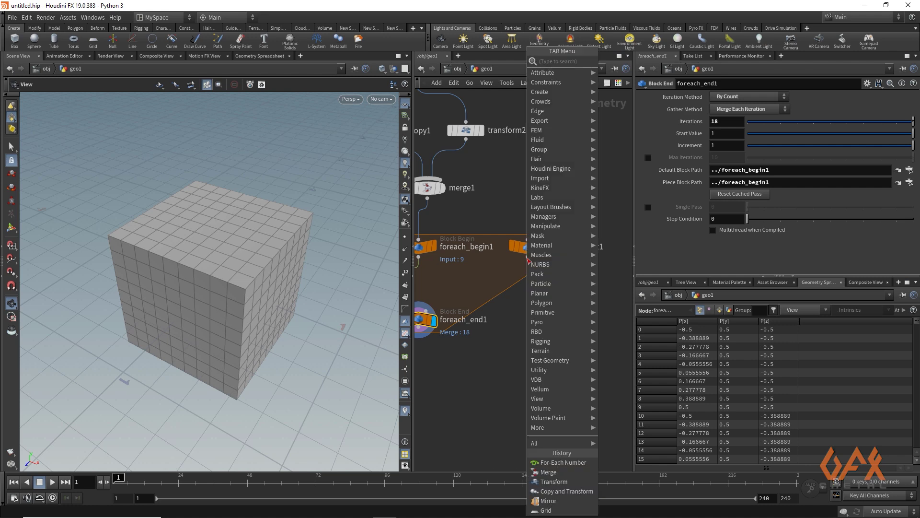
pyautogui.write('null')
pyautogui.press('Return')
pyautogui.click(522, 286)
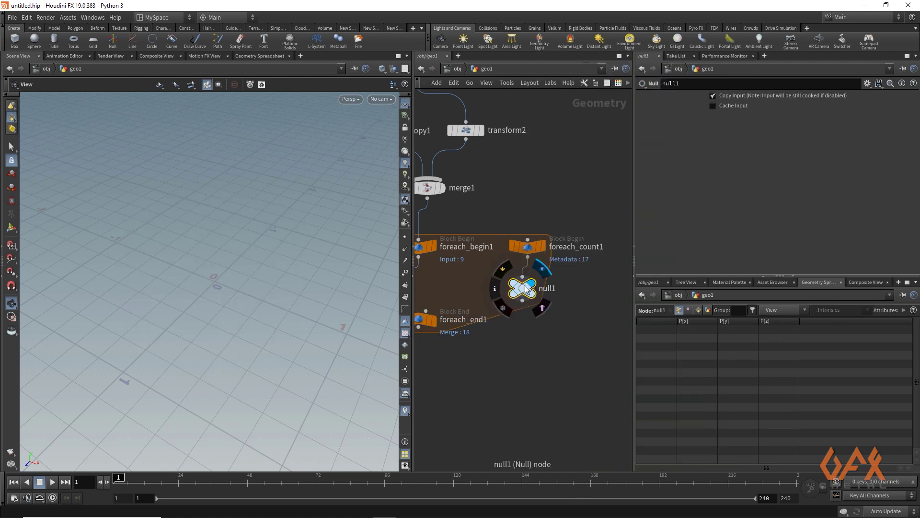
# Step: Add a spare input to the Null node and point it to ../foreach_count1/
pyautogui.click(868, 84)
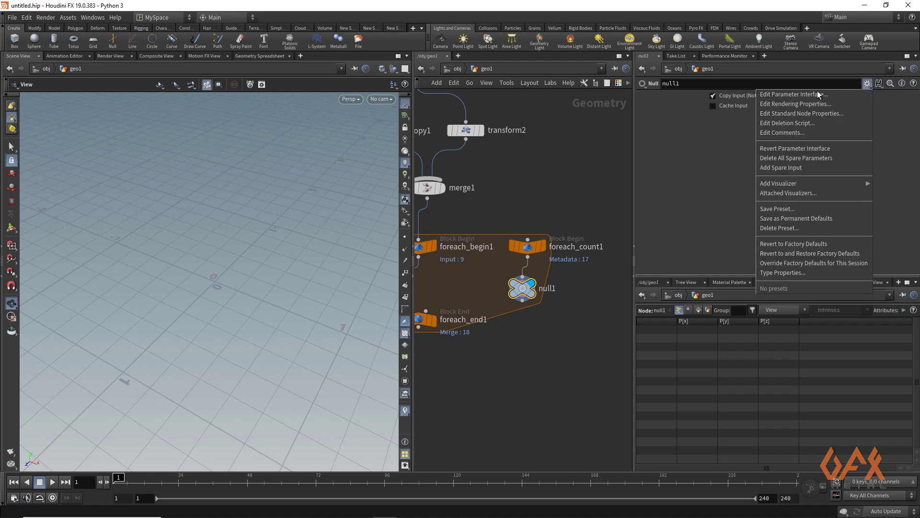
pyautogui.click(784, 168)
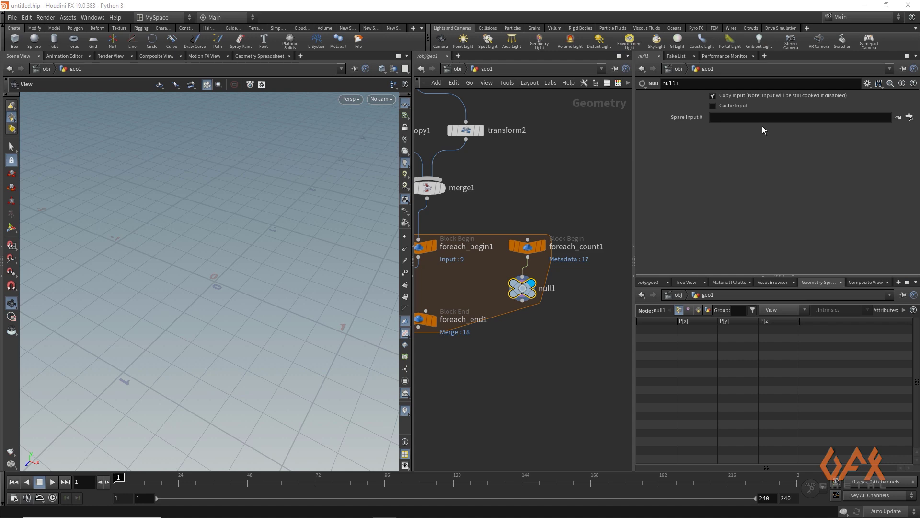
pyautogui.click(713, 119)
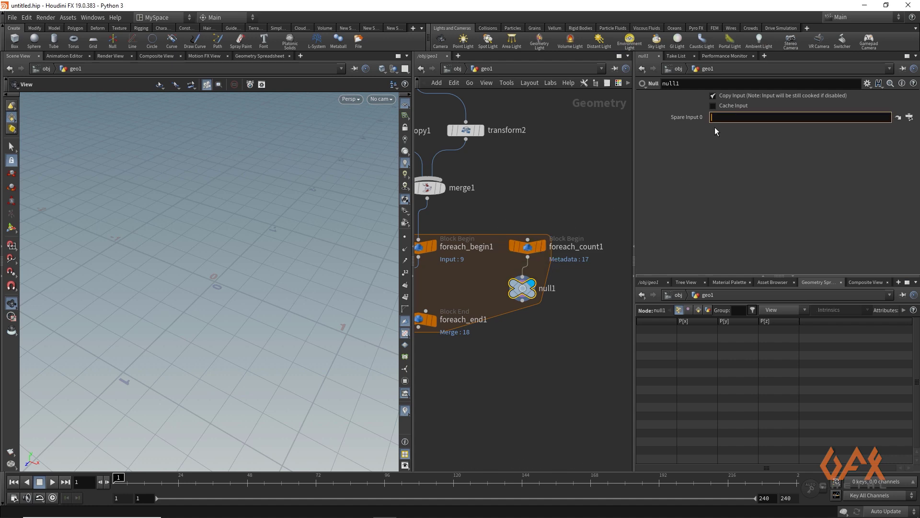
pyautogui.write('../')
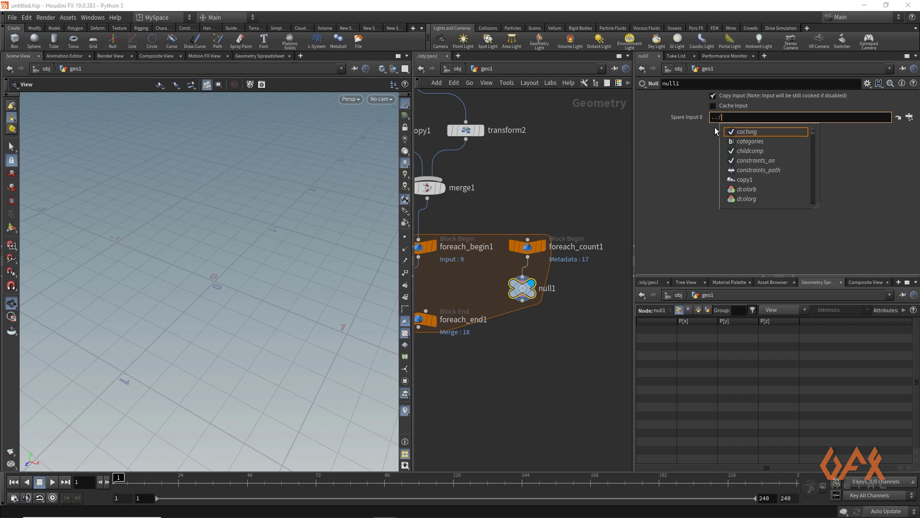
pyautogui.write('for')
pyautogui.press('Down')
pyautogui.press('Down')
pyautogui.press('Return')
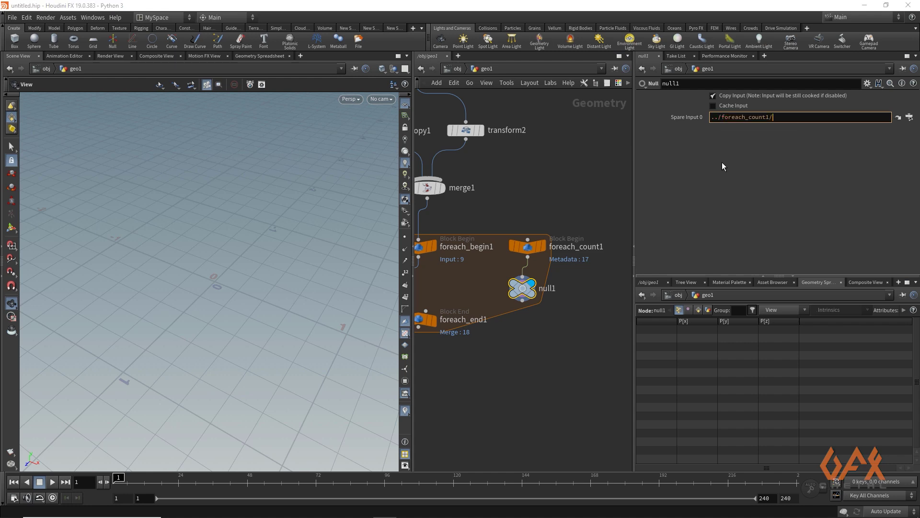
pyautogui.press('Return')
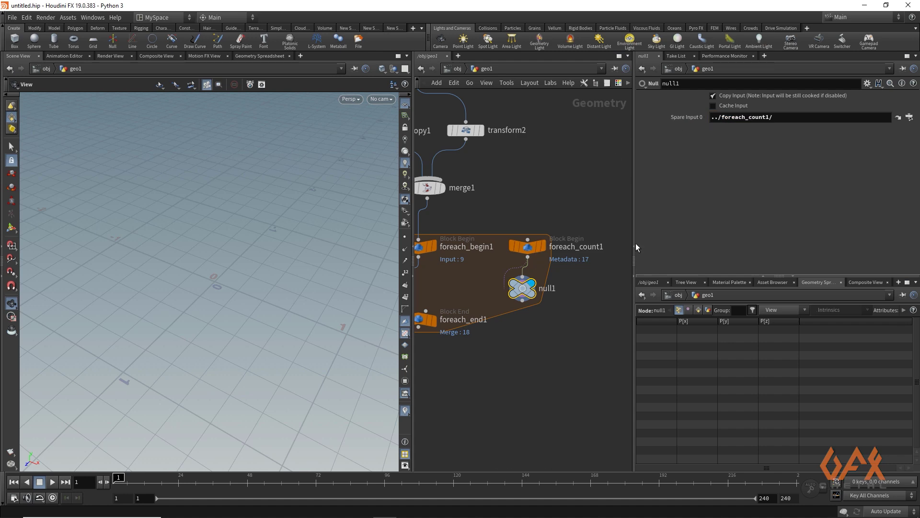
# Step: Add an Integer parameter named i with the label Iteration to the Null node's parameter interface and accept it
pyautogui.click(867, 84)
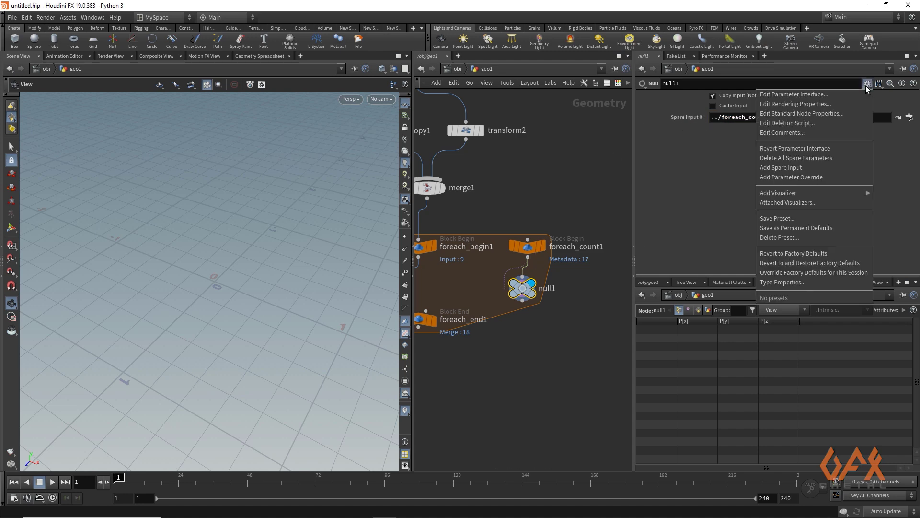
pyautogui.click(817, 95)
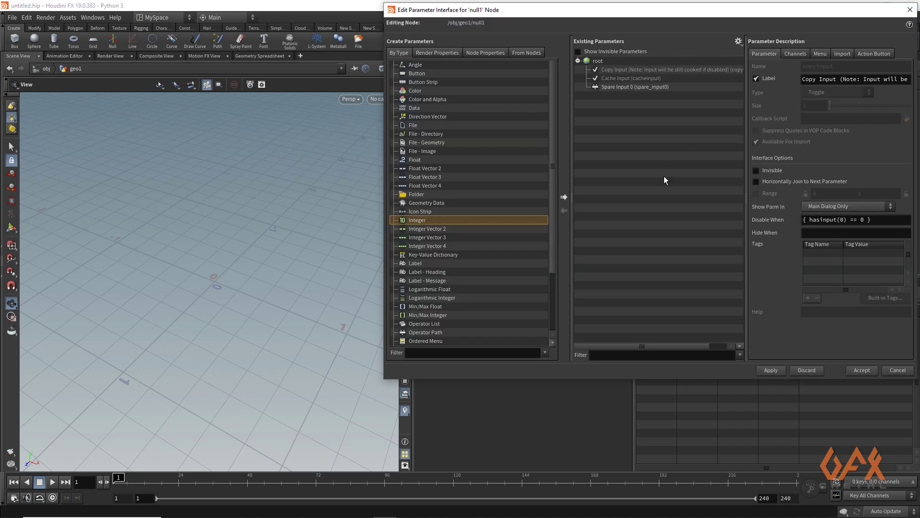
pyautogui.click(563, 198)
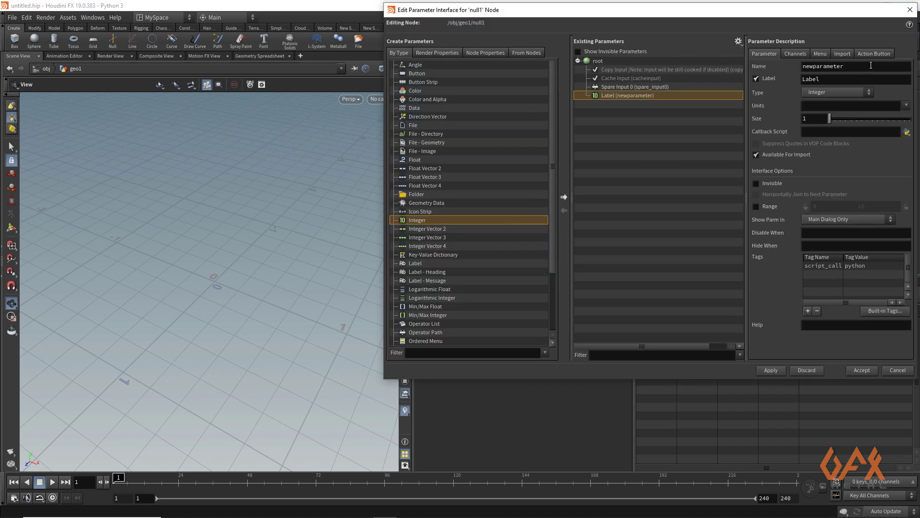
pyautogui.doubleClick(851, 66)
pyautogui.write('i')
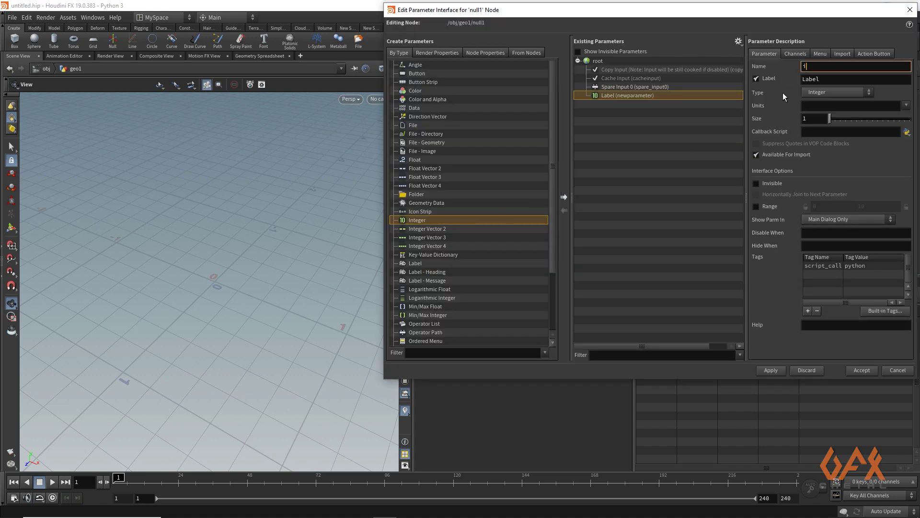
pyautogui.press('Tab')
pyautogui.write('I')
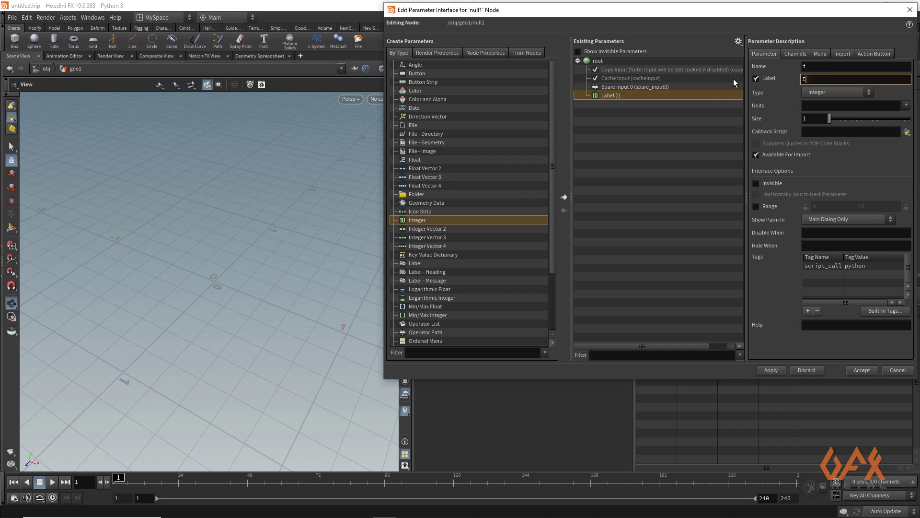
pyautogui.write('teration')
pyautogui.click(776, 372)
pyautogui.click(857, 370)
# Step: Set the Null's Iteration parameter to the expression detail(-1,"iteration",0)
pyautogui.click(720, 130)
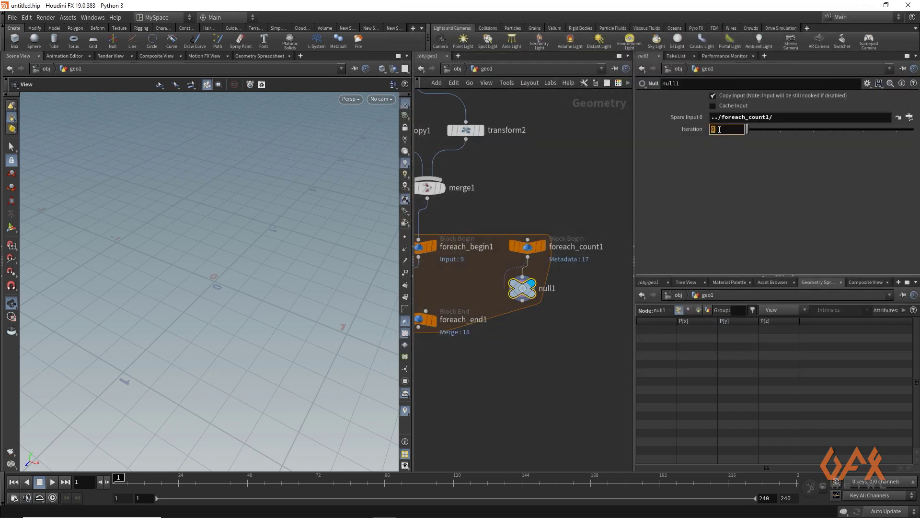
pyautogui.write('detail')
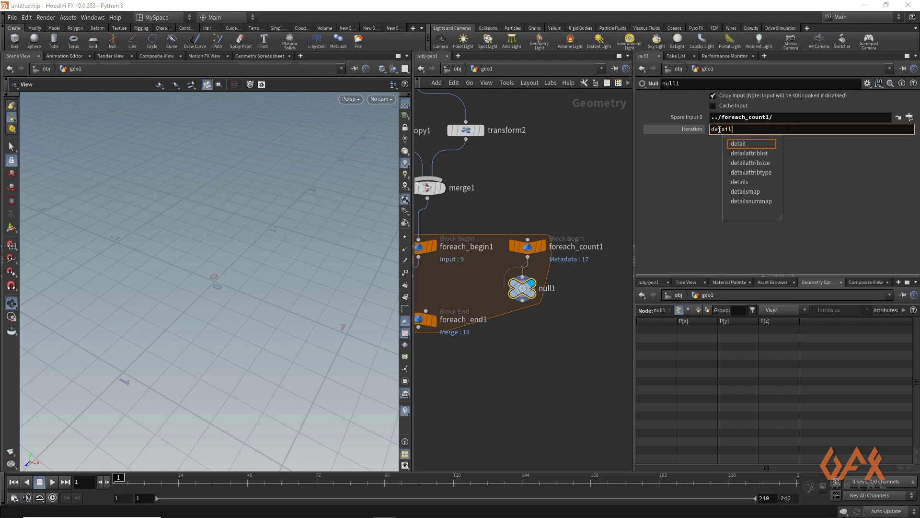
pyautogui.write('(-1"')
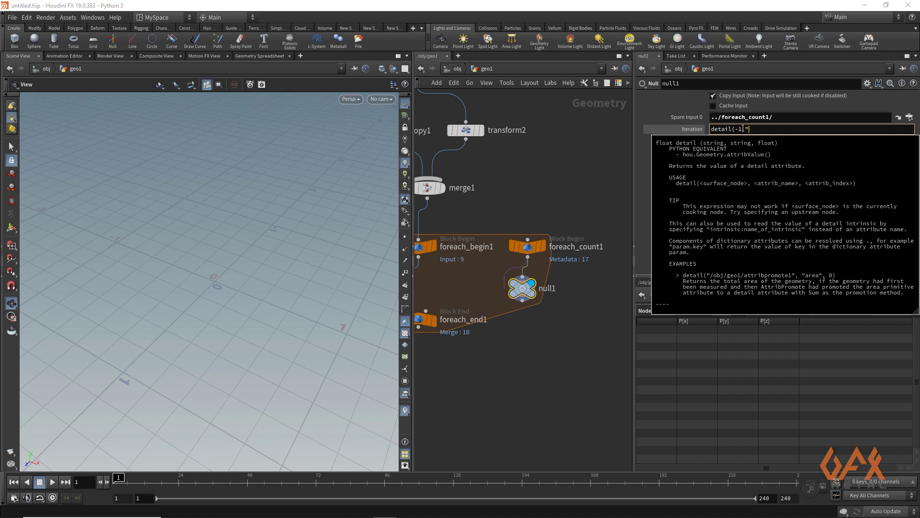
pyautogui.press('Escape')
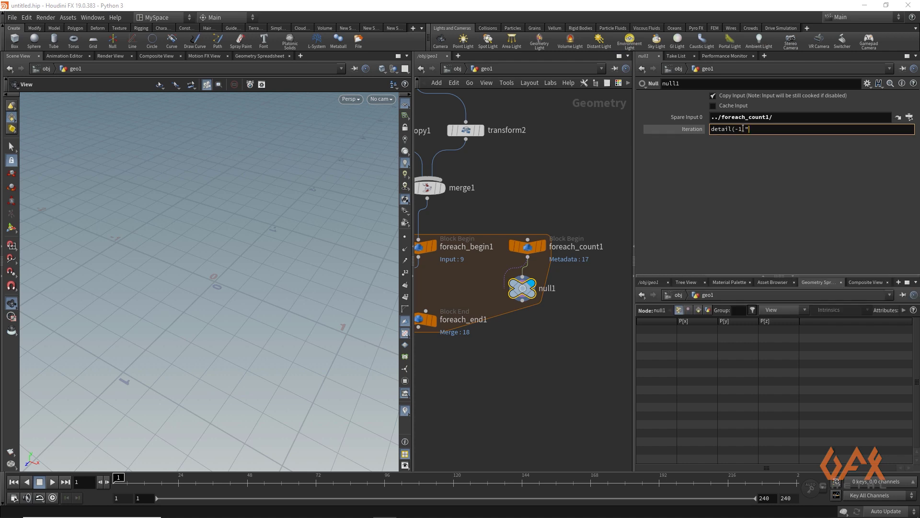
pyautogui.write('iteration",0)')
pyautogui.press('Return')
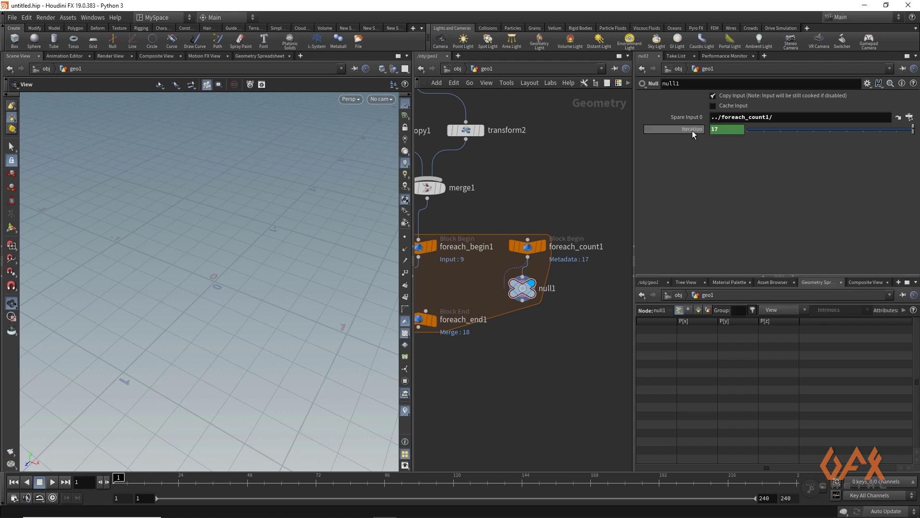
pyautogui.click(692, 131)
# Step: Make room in the For-Each loop and insert a Group by Range node between foreach_begin1 and foreach_end1
pyautogui.moveTo(447, 269); pyautogui.dragTo(584, 270, button='middle')
pyautogui.moveTo(551, 319); pyautogui.dragTo(544, 386)
pyautogui.moveTo(581, 316); pyautogui.dragTo(540, 309, button='middle')
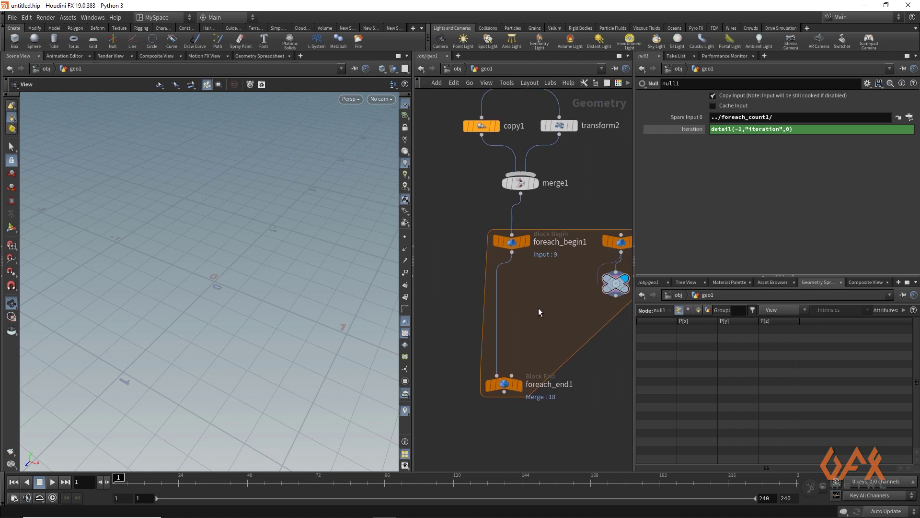
pyautogui.press('Tab')
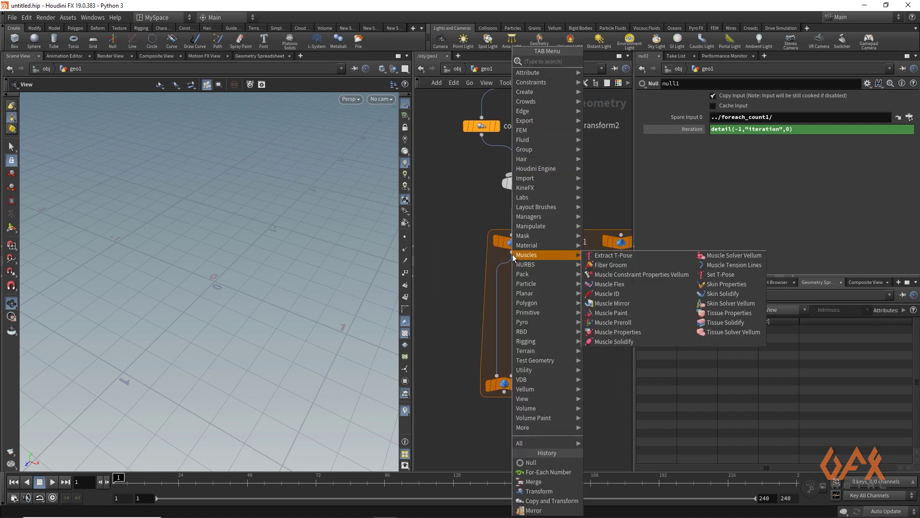
pyautogui.write('gro')
pyautogui.write('up range')
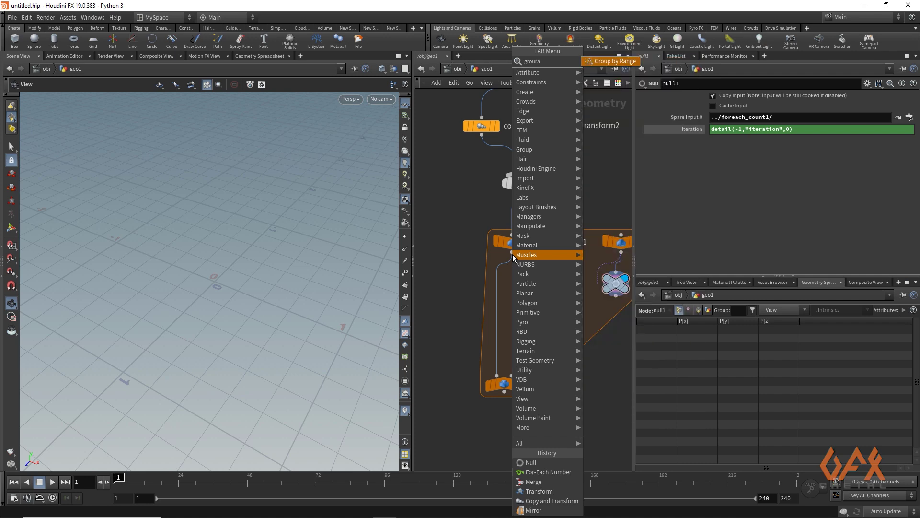
pyautogui.press('Return')
pyautogui.click(511, 297)
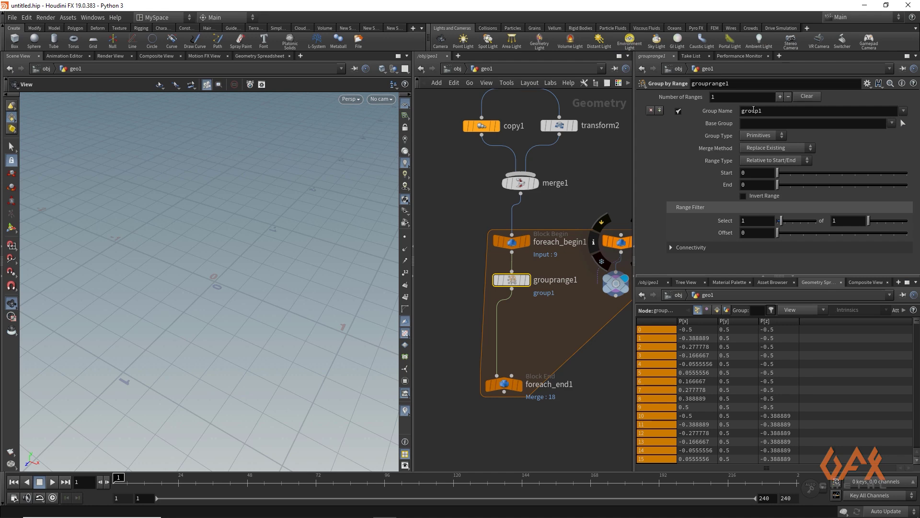
# Step: Set the Group by Range node's Range Type to Equal Partitions with 18 partitions
pyautogui.click(763, 148)
pyautogui.click(764, 157)
pyautogui.click(764, 159)
pyautogui.click(764, 199)
pyautogui.click(751, 185)
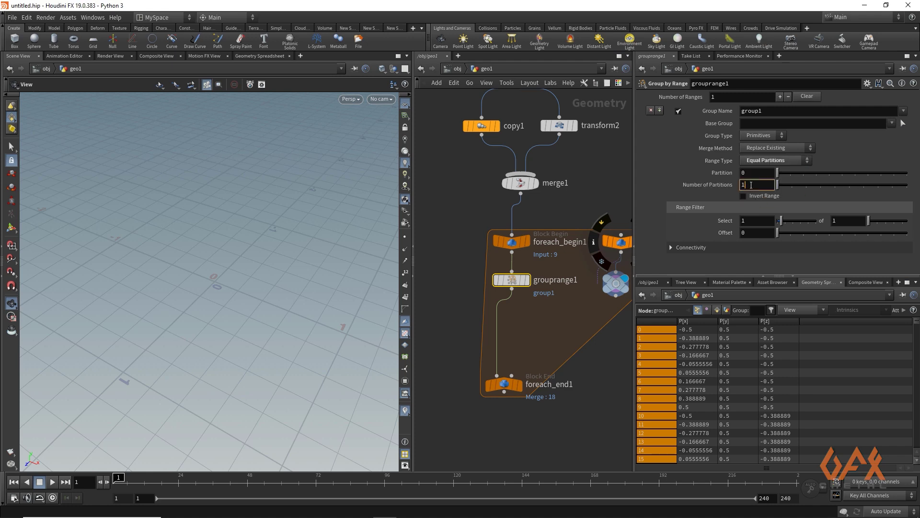
pyautogui.write('18')
pyautogui.press('Return')
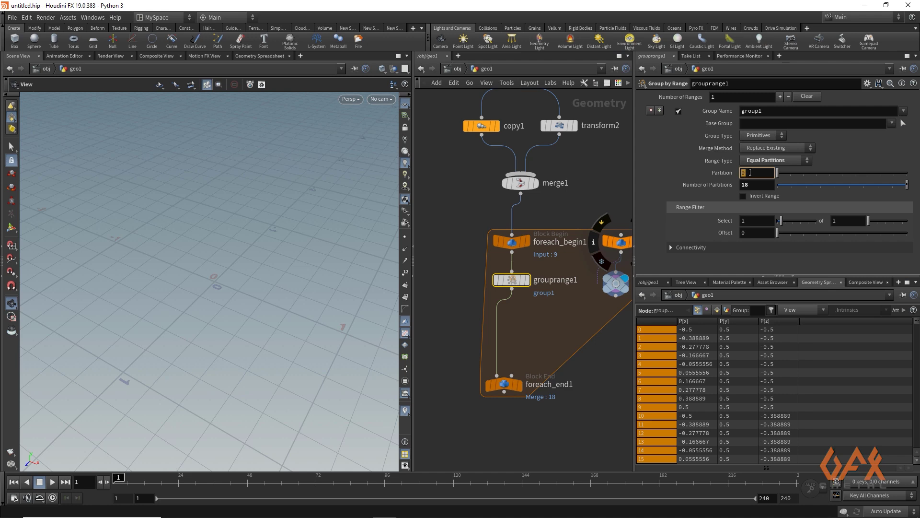
# Step: Drive the Group by Range node's Partition with a relative reference to the Null's Iteration parameter and display the node
pyautogui.click(616, 283)
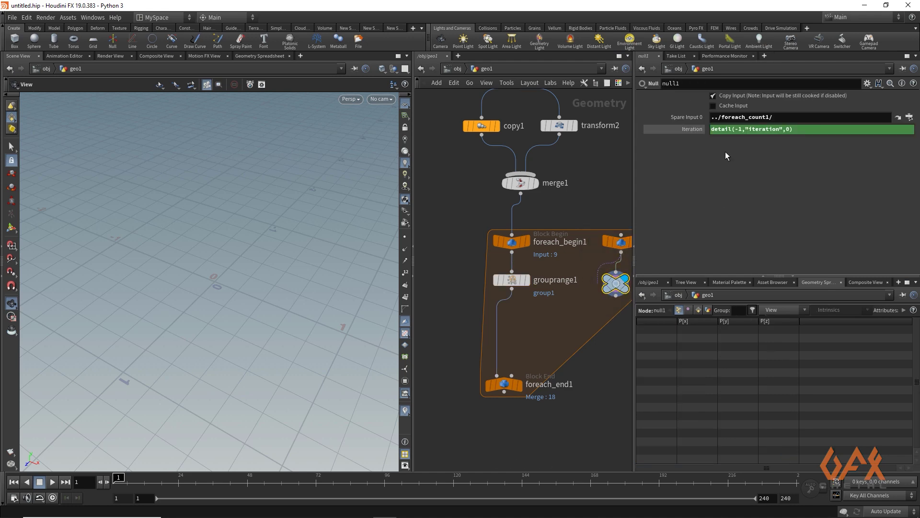
pyautogui.rightClick(692, 129)
pyautogui.click(709, 192)
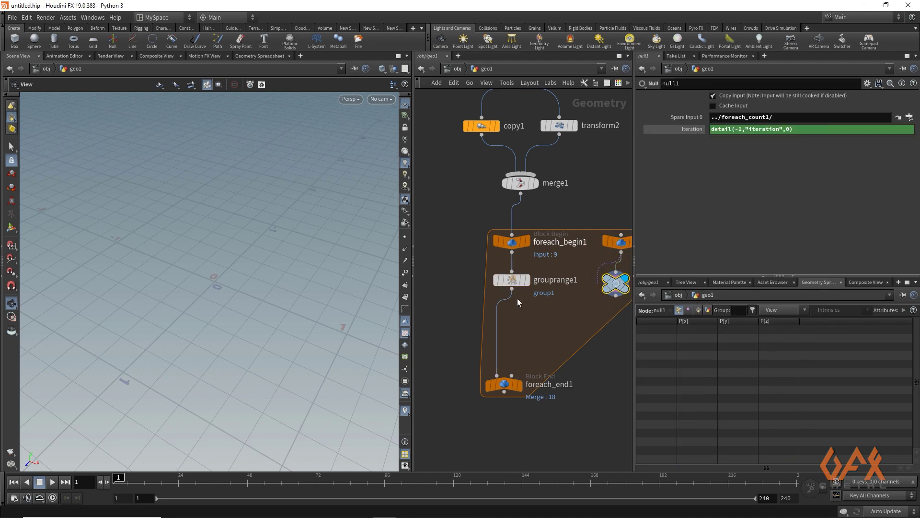
pyautogui.click(510, 281)
pyautogui.click(751, 174)
pyautogui.rightClick(751, 174)
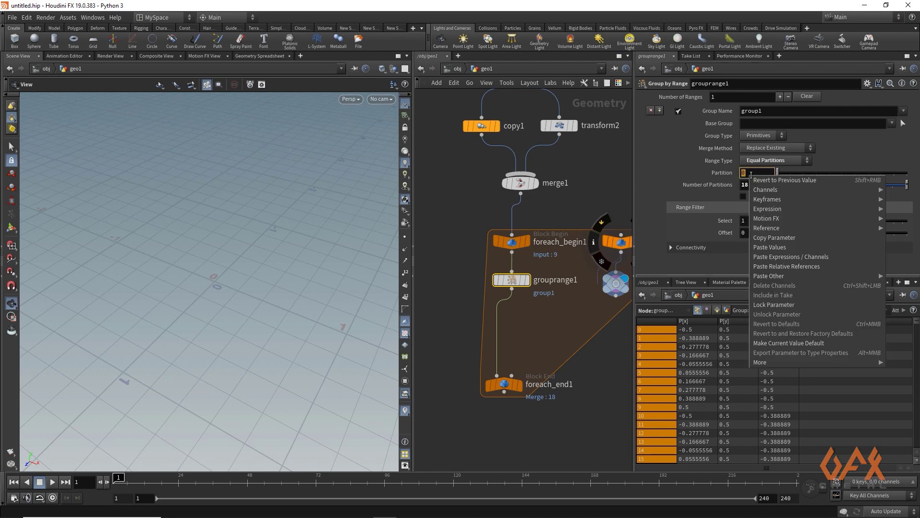
pyautogui.click(767, 267)
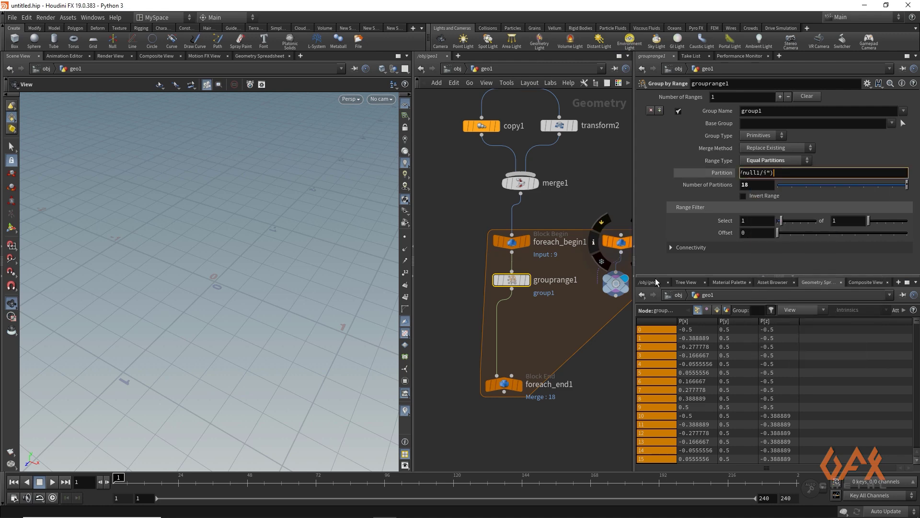
pyautogui.click(527, 280)
pyautogui.moveTo(123, 263); pyautogui.dragTo(154, 303)
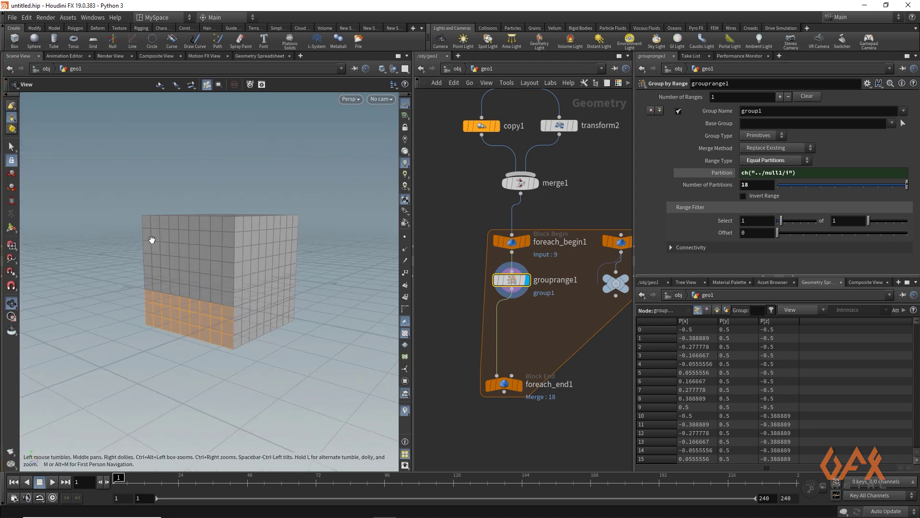
pyautogui.moveTo(199, 212); pyautogui.dragTo(238, 213)
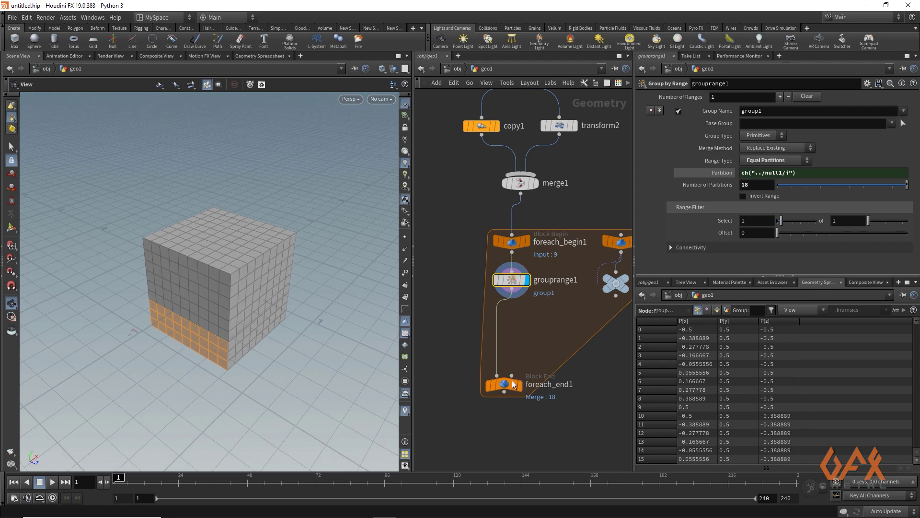
# Step: Insert and display a Blast node after the Group by Range node, with group1 as its Group
pyautogui.moveTo(514, 281)
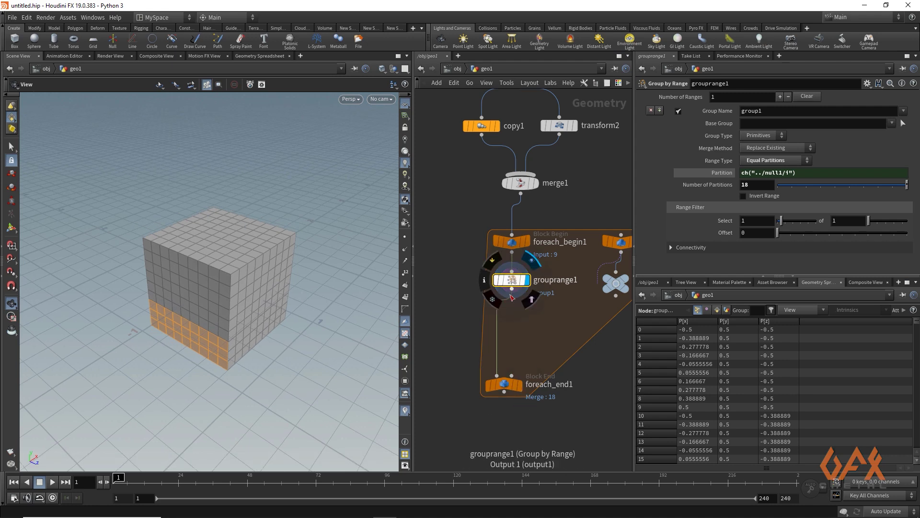
pyautogui.press('Tab')
pyautogui.write('color')
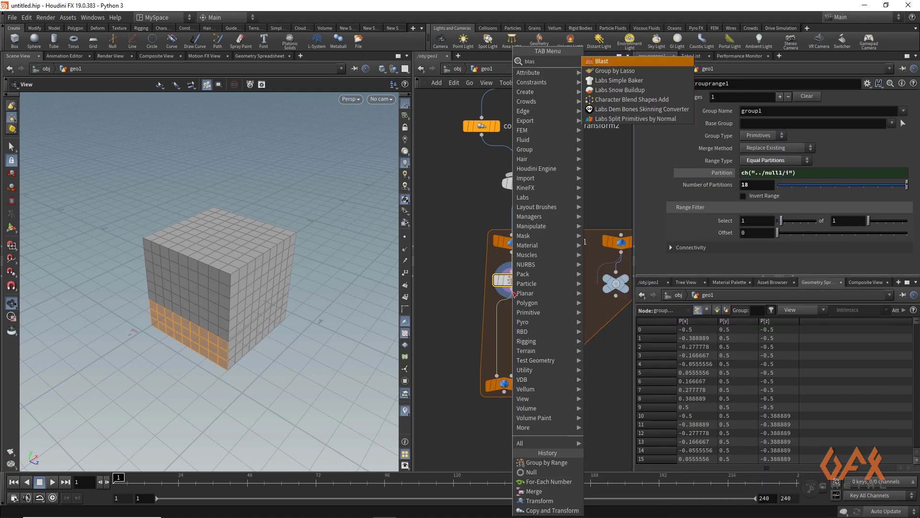
pyautogui.press('Return')
pyautogui.click(508, 325)
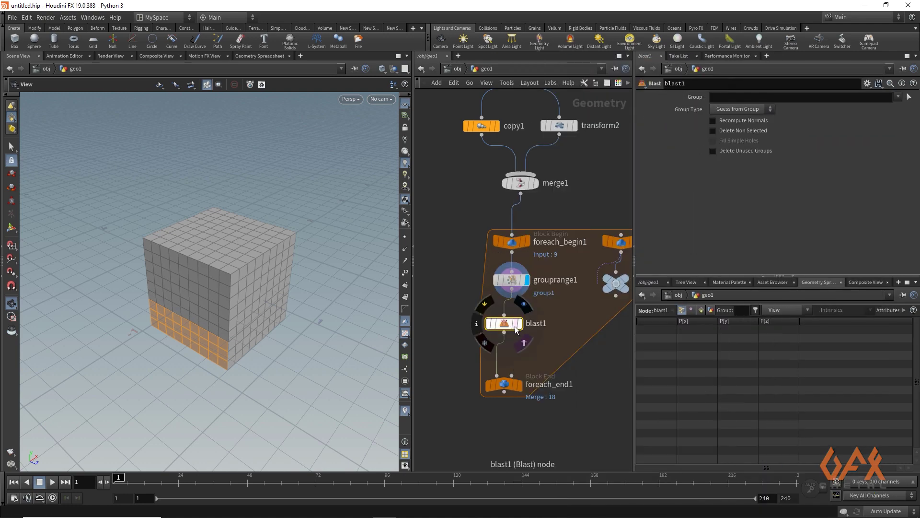
pyautogui.click(898, 97)
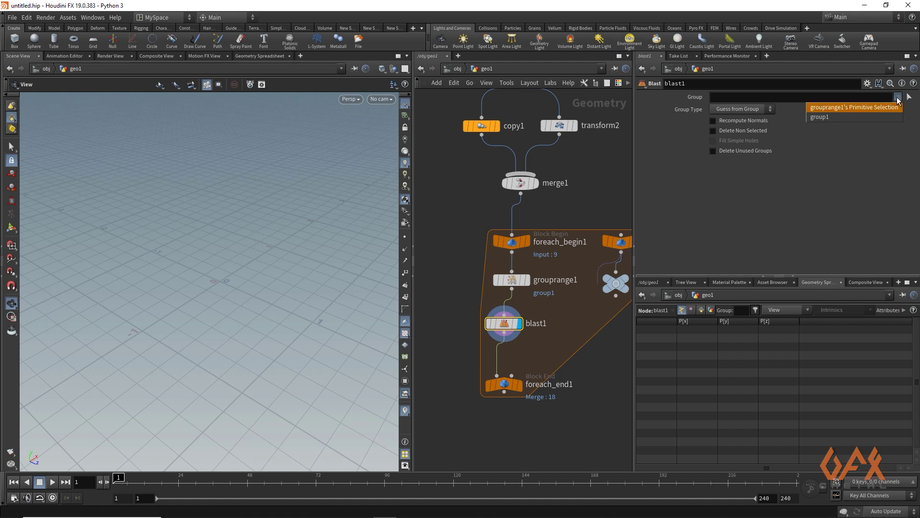
pyautogui.click(845, 113)
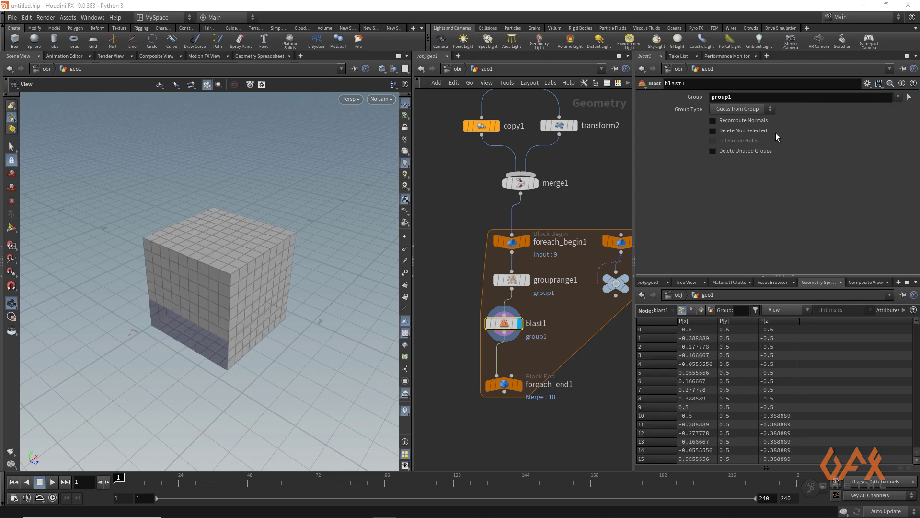
# Step: Enable Delete Non Selected on the Blast node and insert an Attribute Create node between it and foreach_end1
pyautogui.click(713, 130)
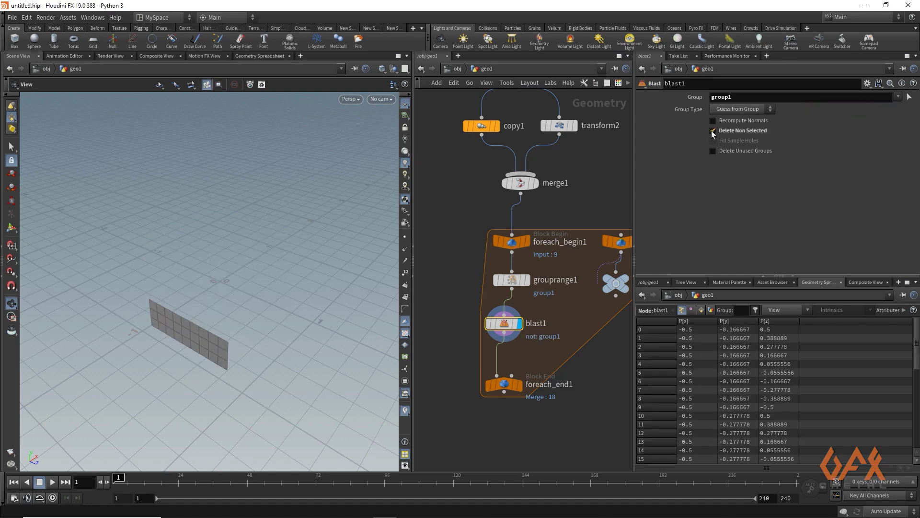
pyautogui.click(505, 334)
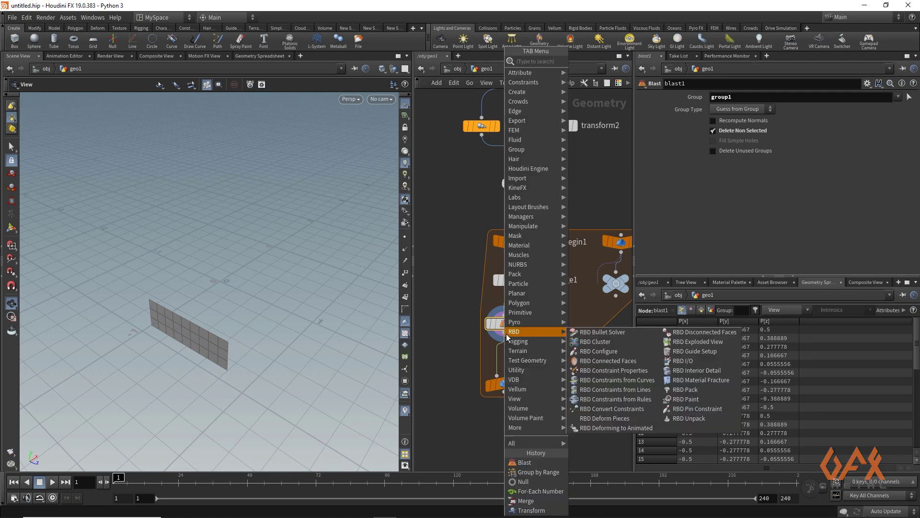
pyautogui.write('attcre')
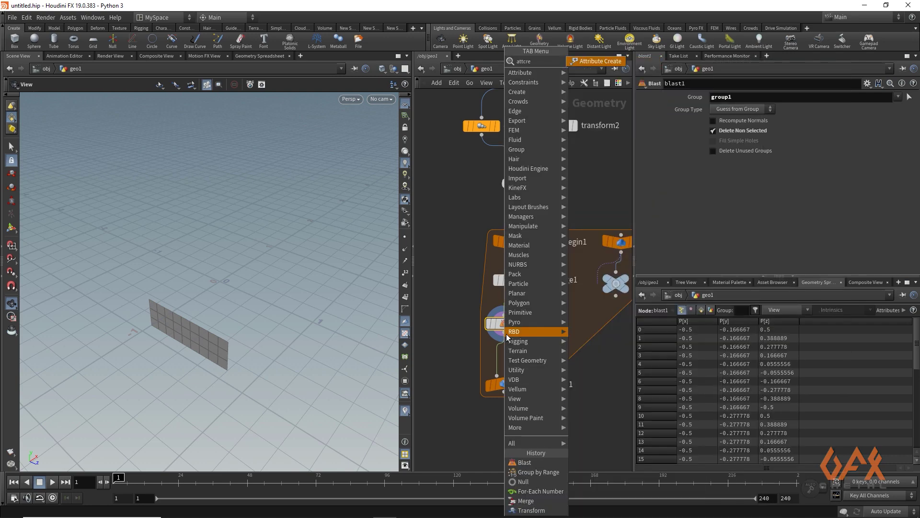
pyautogui.press('Return')
pyautogui.click(508, 363)
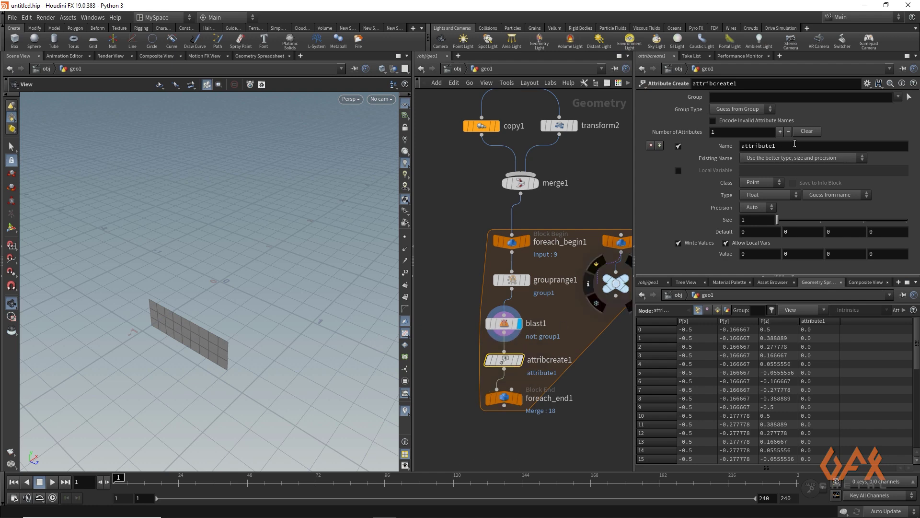
# Step: Name the Attribute Create node's attribute primID and set its Class to Primitive and Type to Integer
pyautogui.doubleClick(764, 145)
pyautogui.write('primID')
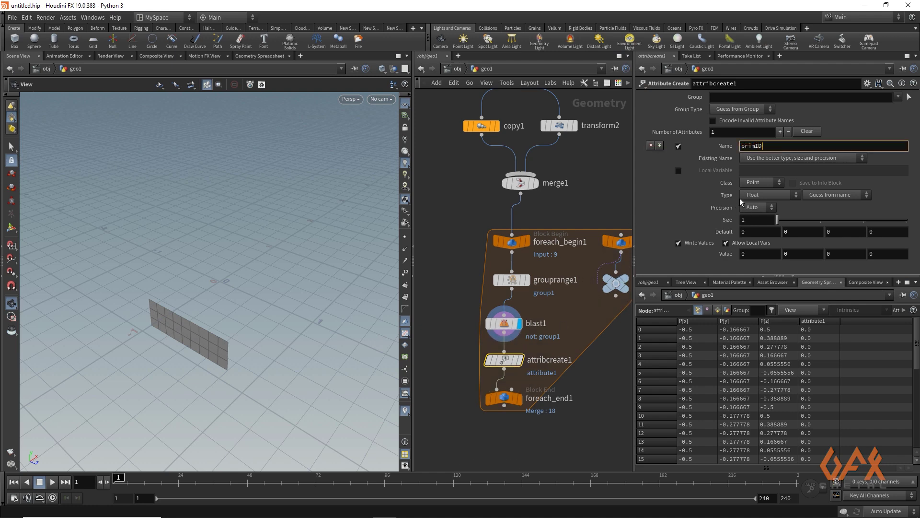
pyautogui.click(754, 187)
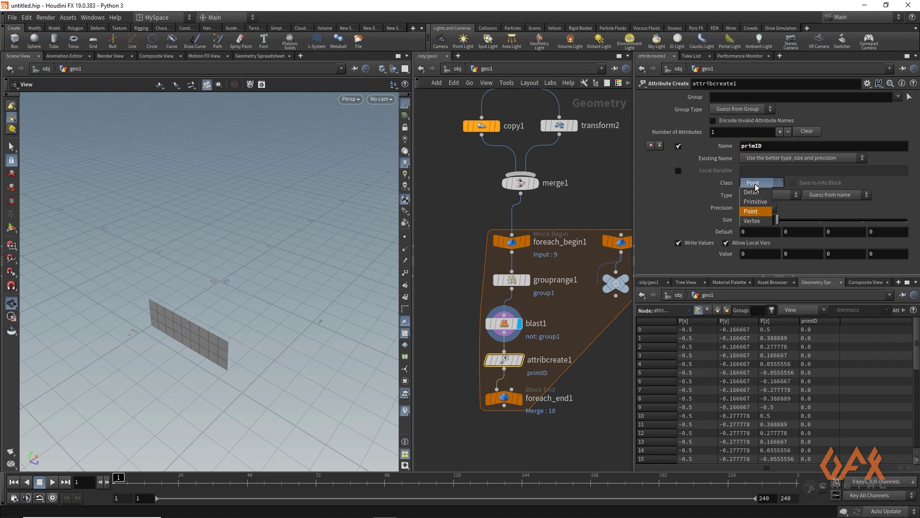
pyautogui.click(756, 195)
pyautogui.click(757, 195)
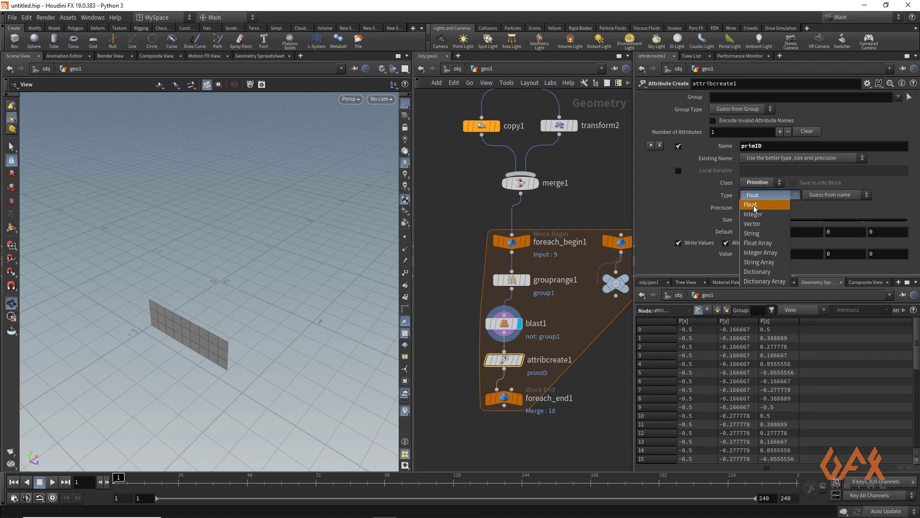
pyautogui.click(756, 212)
# Step: Drive the primID attribute's first Value component with a relative reference to the Null's Iteration parameter
pyautogui.click(750, 255)
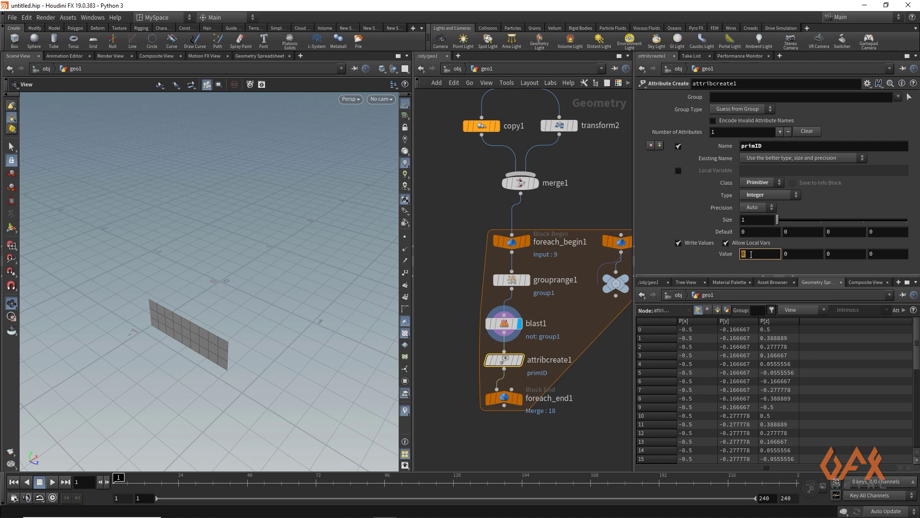
pyautogui.rightClick(744, 254)
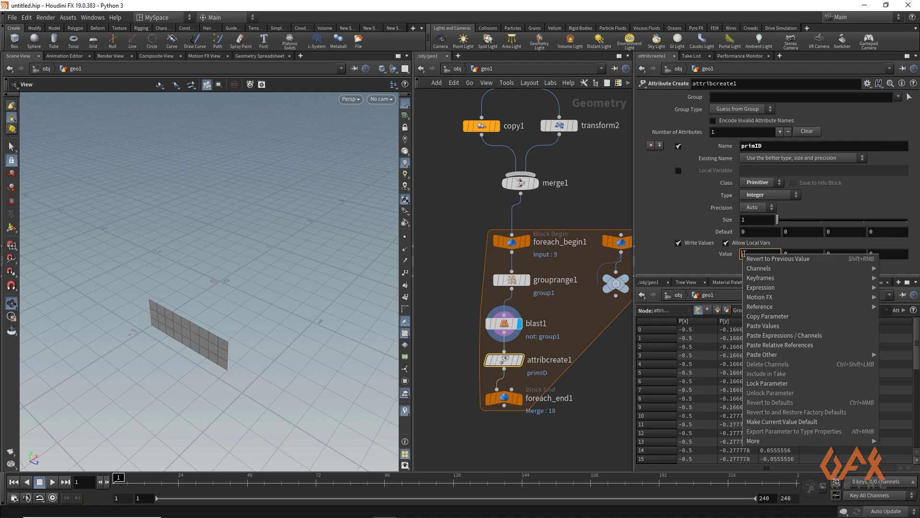
pyautogui.click(776, 344)
pyautogui.click(618, 286)
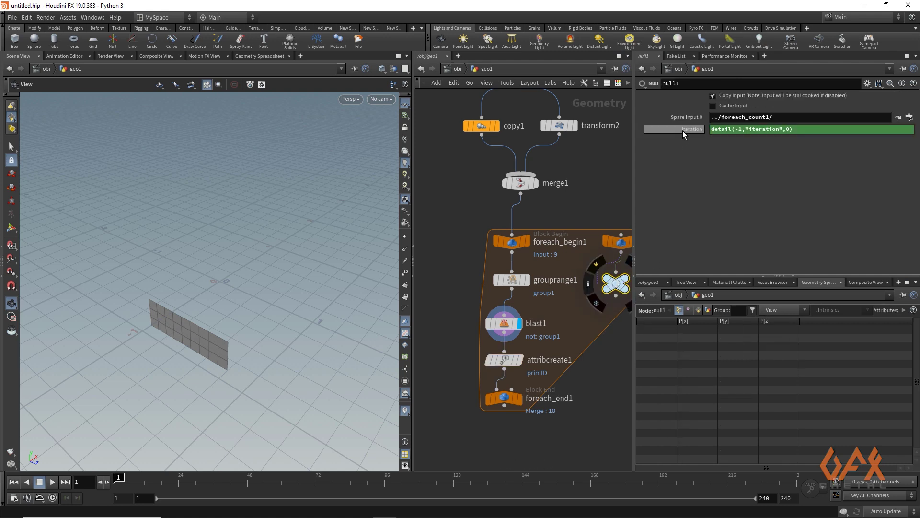
# Step: Display foreach_end1 and visualize its primID attribute on the cube from the node information
pyautogui.click(507, 399)
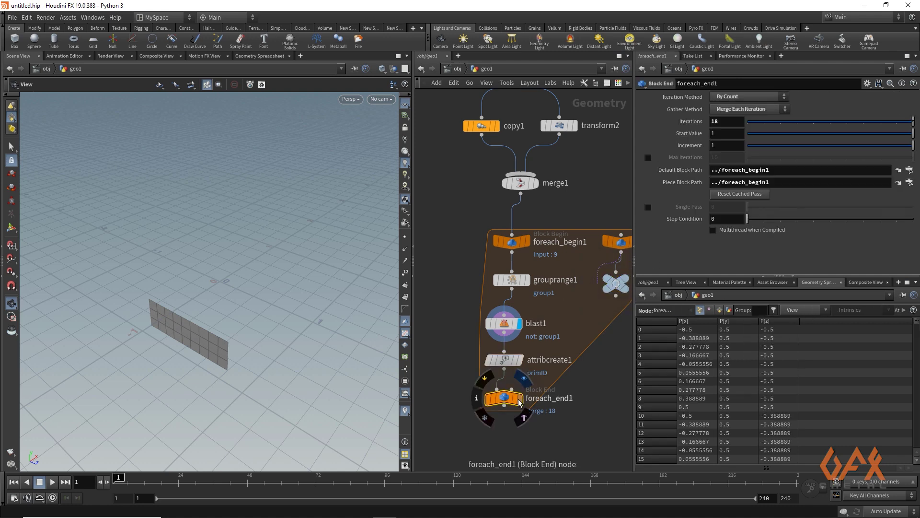
pyautogui.click(519, 399)
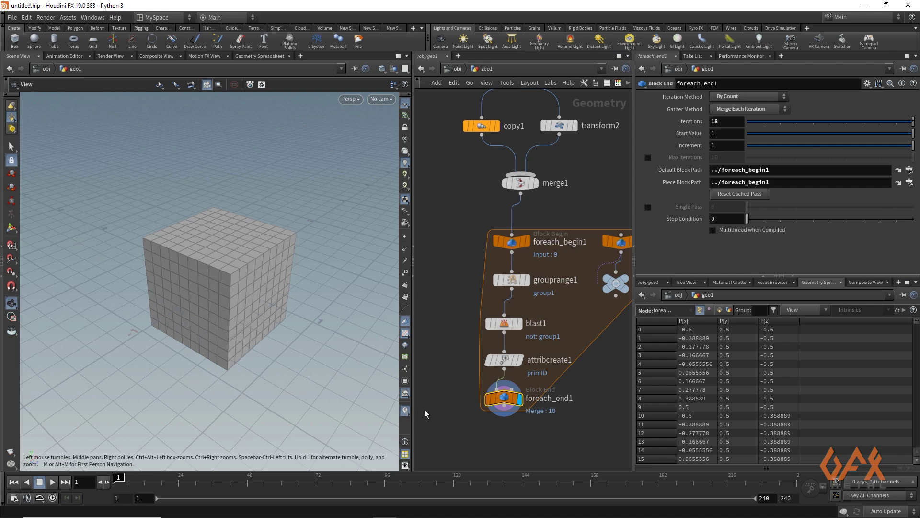
pyautogui.click(477, 396)
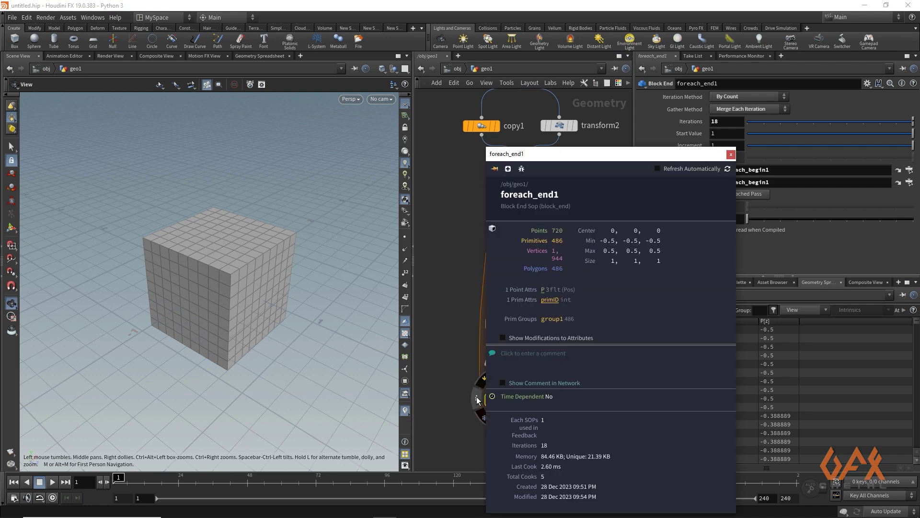
pyautogui.click(552, 300)
pyautogui.click(730, 154)
pyautogui.moveTo(153, 218); pyautogui.dragTo(225, 226)
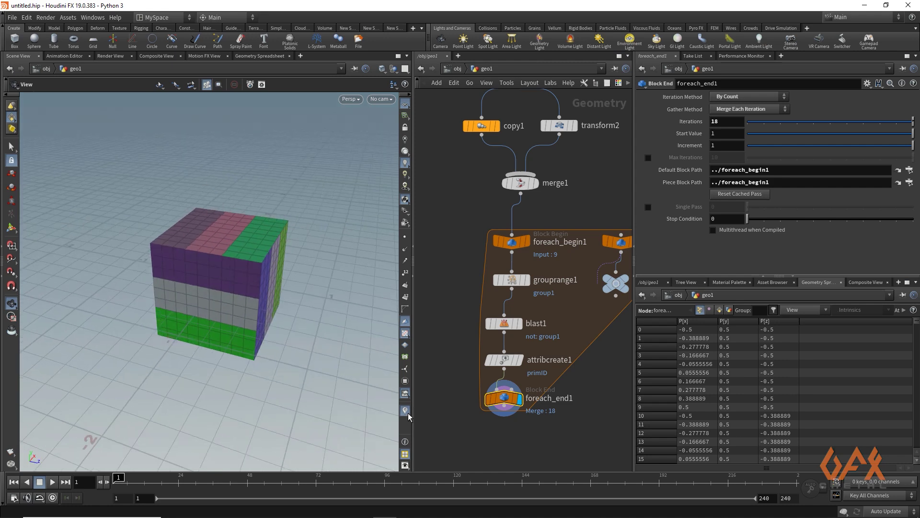
# Step: Change the primID visualizer's Type to Marker, showing the attribute as text on the faces
pyautogui.moveTo(491, 406)
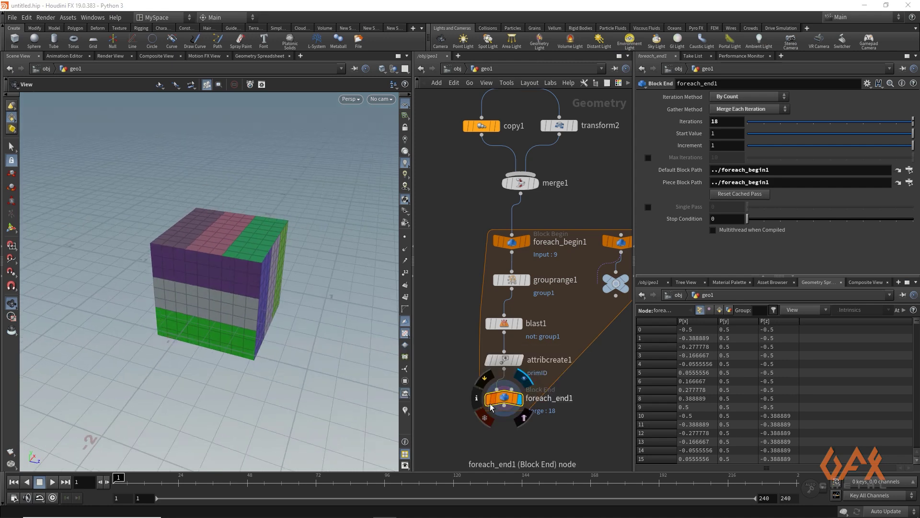
pyautogui.click(406, 411)
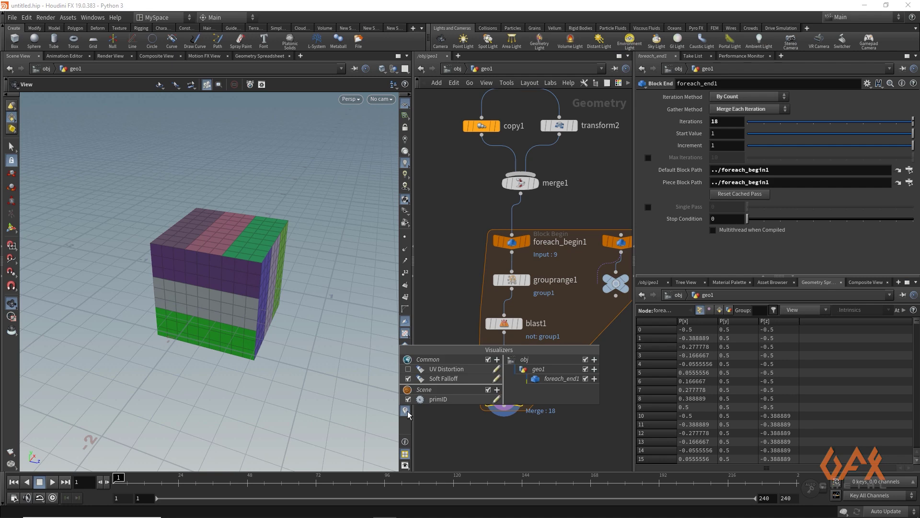
pyautogui.click(498, 400)
pyautogui.click(463, 310)
pyautogui.click(457, 317)
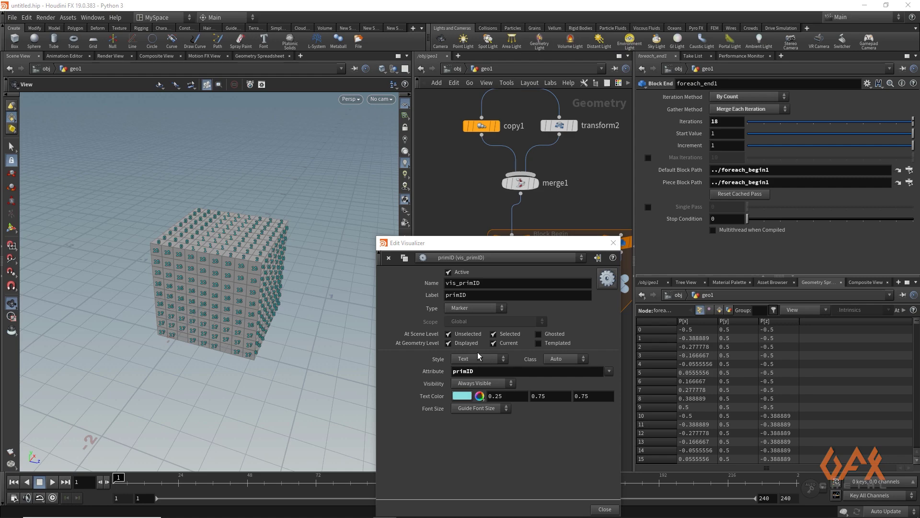
pyautogui.moveTo(520, 243); pyautogui.dragTo(477, 197)
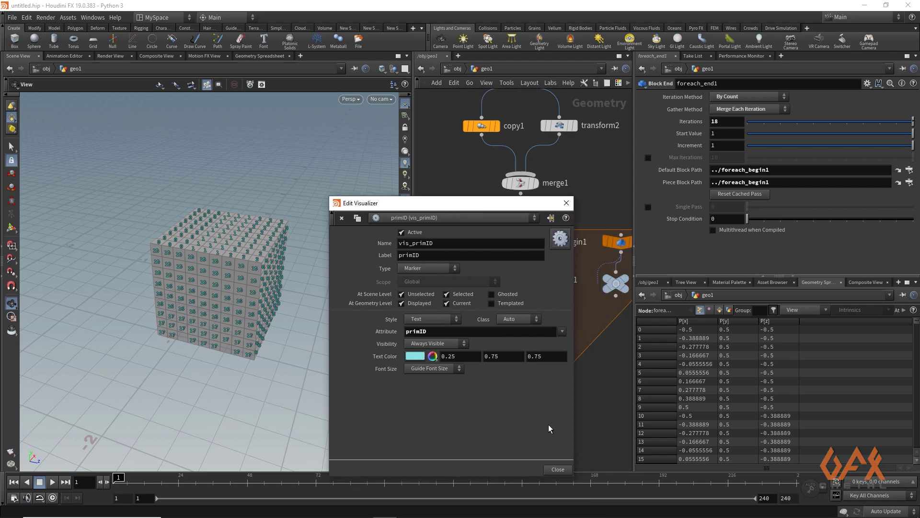
pyautogui.click(559, 469)
# Step: Examine the primID numbers on the cube's face strips from several sides
pyautogui.scroll(3, 240, 282)
pyautogui.moveTo(240, 282)
pyautogui.mouseDown()
pyautogui.moveTo(216, 291)
pyautogui.moveTo(237, 287)
pyautogui.mouseUp()
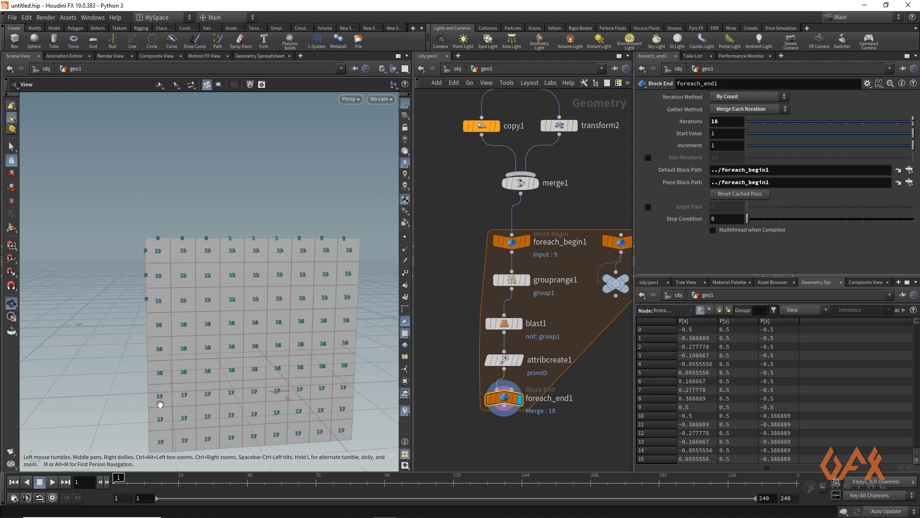
pyautogui.moveTo(159, 254); pyautogui.dragTo(129, 256)
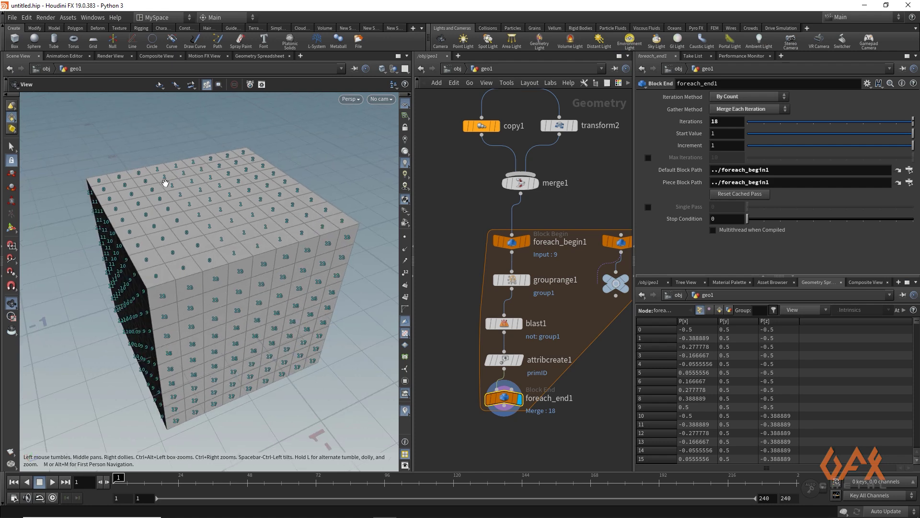
pyautogui.moveTo(175, 310); pyautogui.dragTo(184, 272)
pyautogui.moveTo(188, 332); pyautogui.dragTo(141, 264)
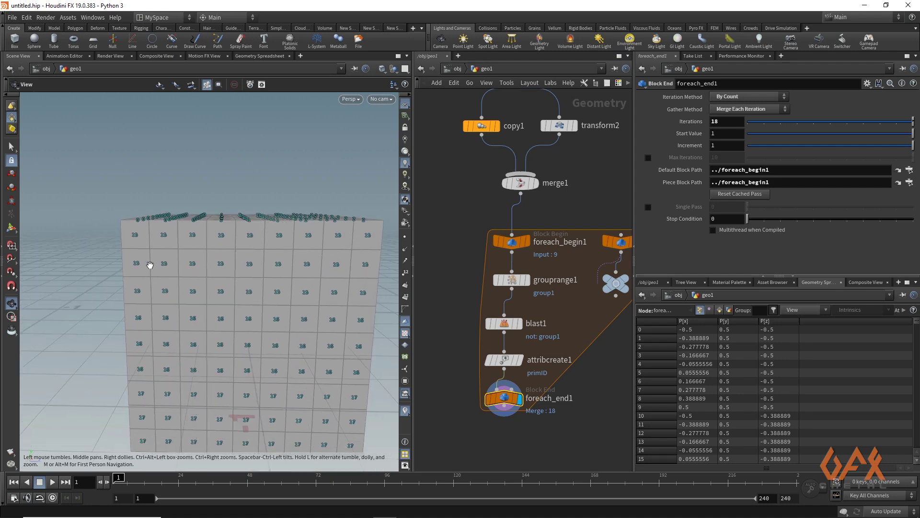
pyautogui.moveTo(113, 343); pyautogui.dragTo(243, 194)
pyautogui.moveTo(150, 264); pyautogui.dragTo(125, 349)
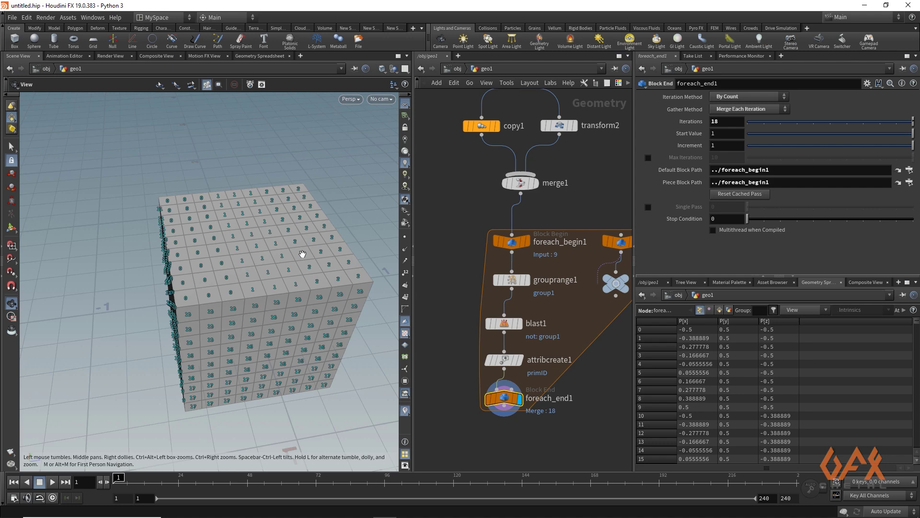
# Step: Turn off the viewport visualization and append a displayed Fuse node after foreach_end1
pyautogui.moveTo(484, 408); pyautogui.dragTo(483, 337, button='middle')
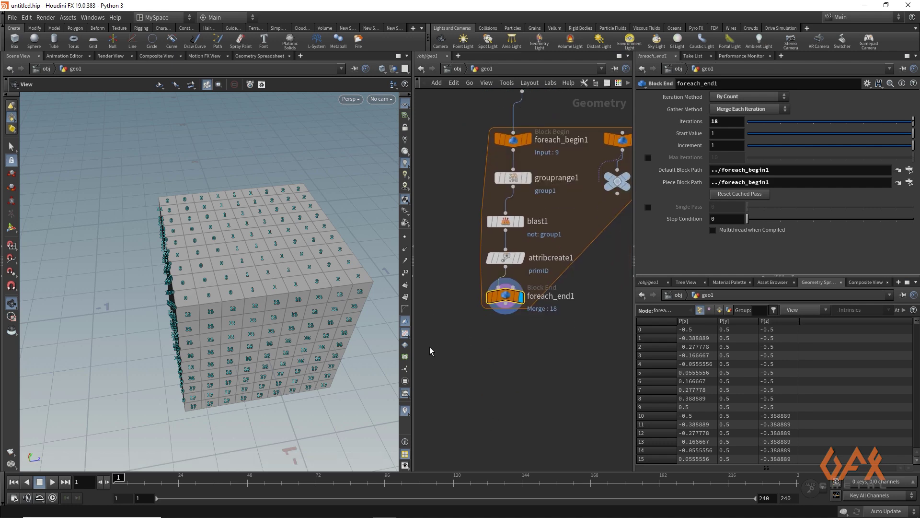
pyautogui.click(405, 410)
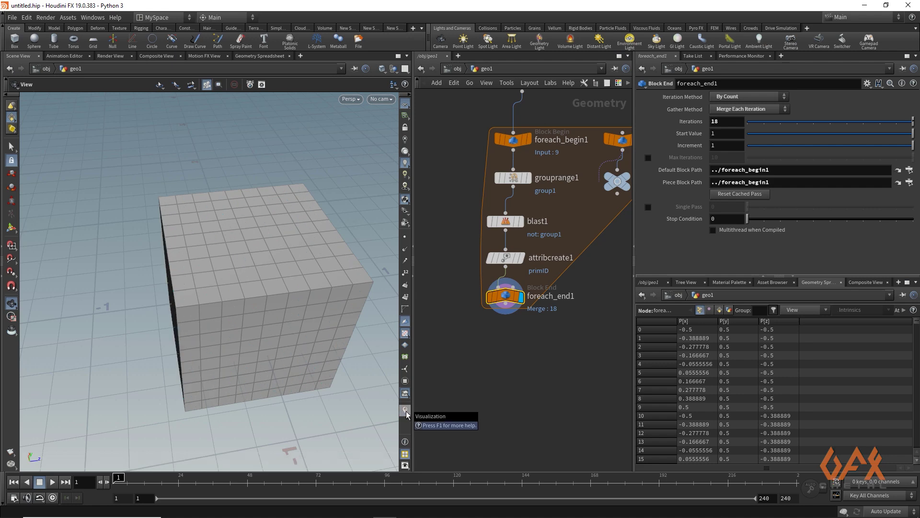
pyautogui.moveTo(507, 309); pyautogui.dragTo(503, 357)
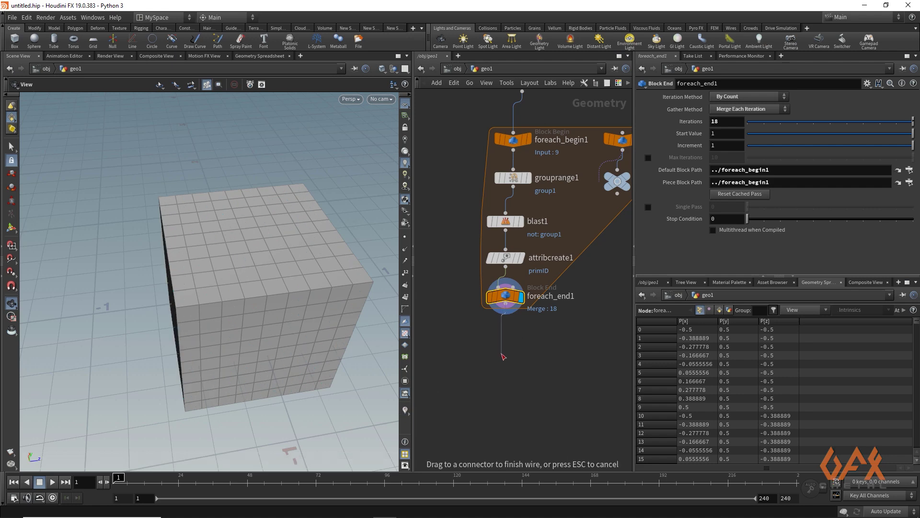
pyautogui.click(503, 357)
pyautogui.write('fuse')
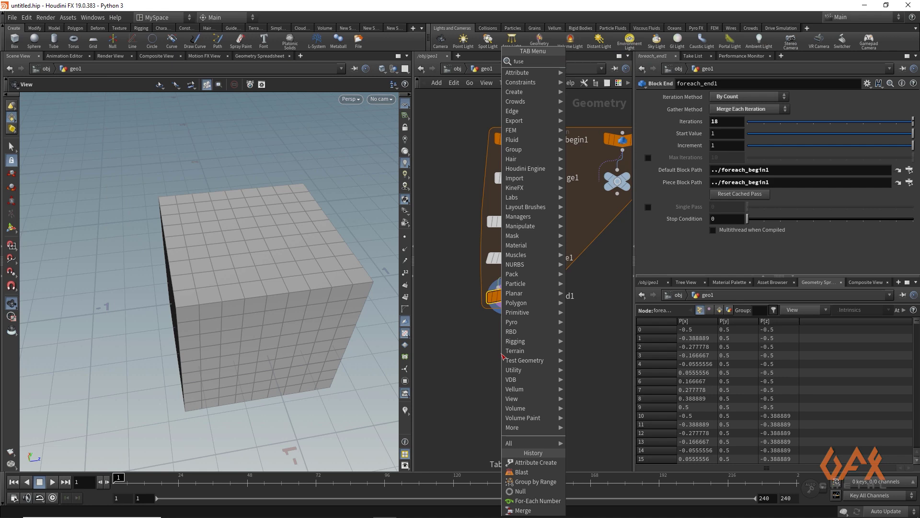
pyautogui.press('Return')
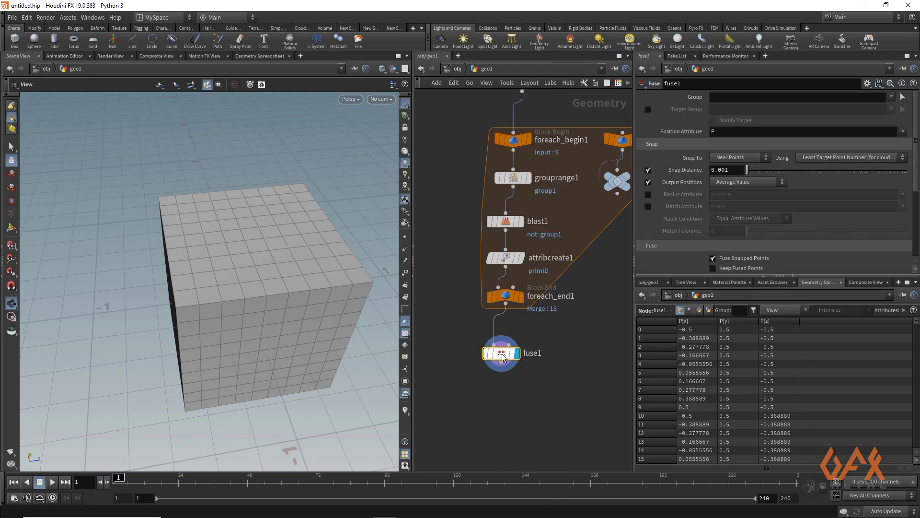
pyautogui.click(504, 357)
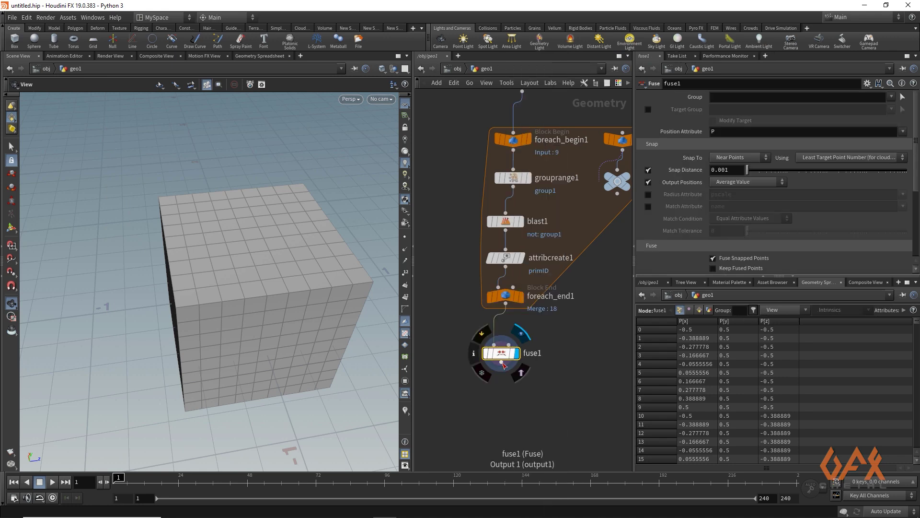
# Step: Add a displayed Sphere node beside the Fuse node and set its Primitive Type to Primitive
pyautogui.moveTo(603, 353); pyautogui.dragTo(561, 338, button='middle')
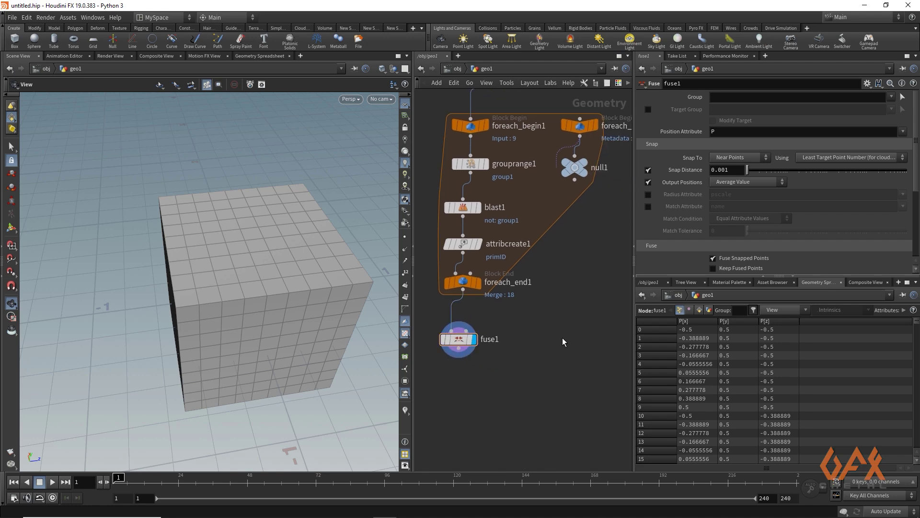
pyautogui.press('Tab')
pyautogui.write('sphe')
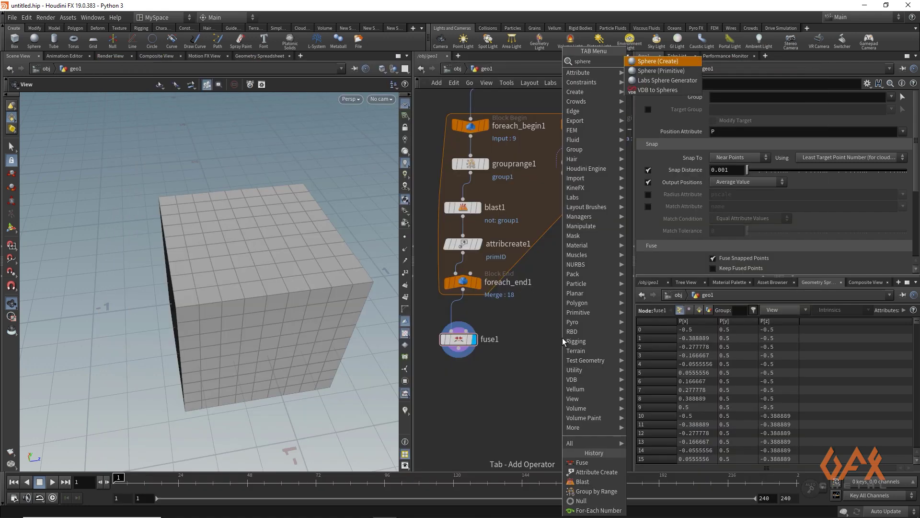
pyautogui.press('Return')
pyautogui.click(562, 338)
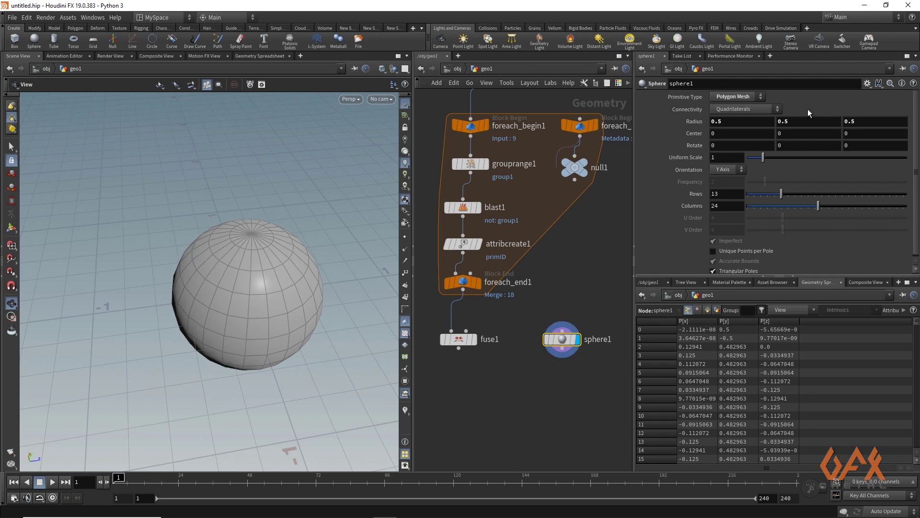
pyautogui.click(746, 98)
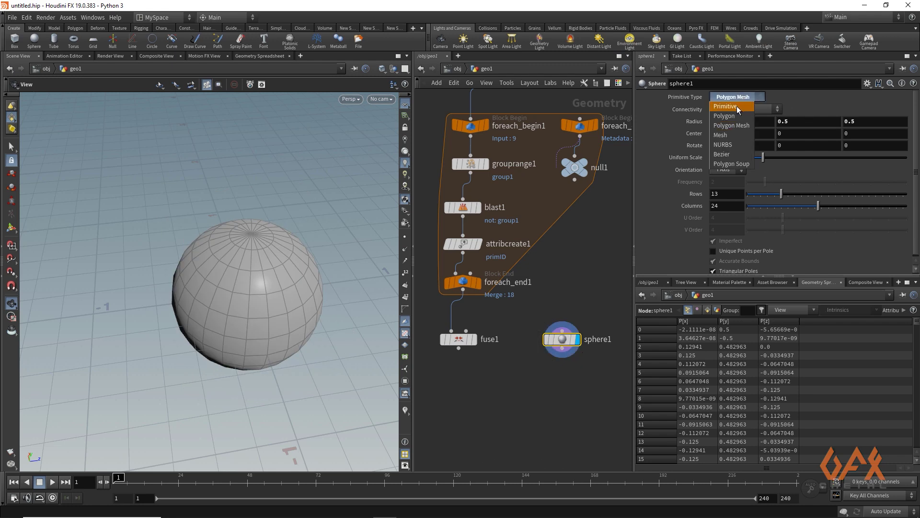
pyautogui.click(737, 106)
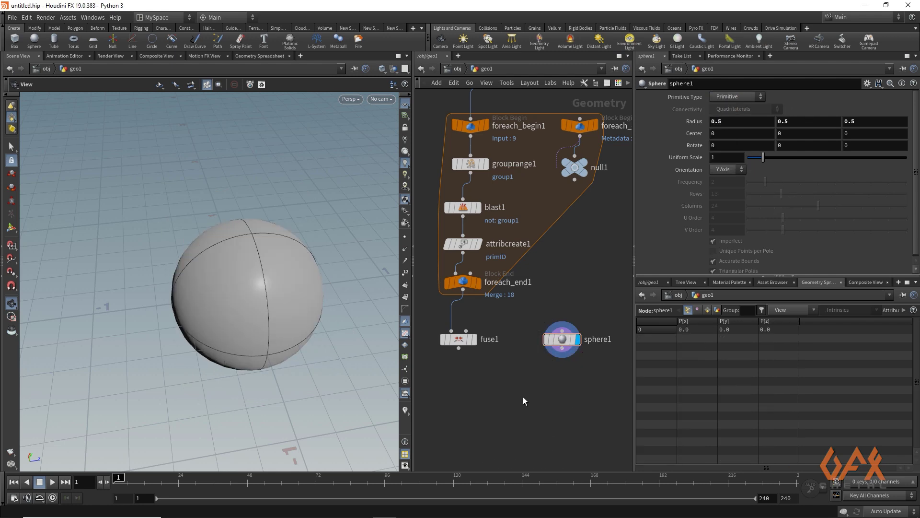
# Step: Add a Ray node with fuse1 as its first input and sphere1 as its second, and display it
pyautogui.press('Tab')
pyautogui.write('ray')
pyautogui.press('Return')
pyautogui.click(496, 407)
pyautogui.moveTo(460, 350); pyautogui.dragTo(490, 399)
pyautogui.moveTo(562, 357); pyautogui.dragTo(512, 411)
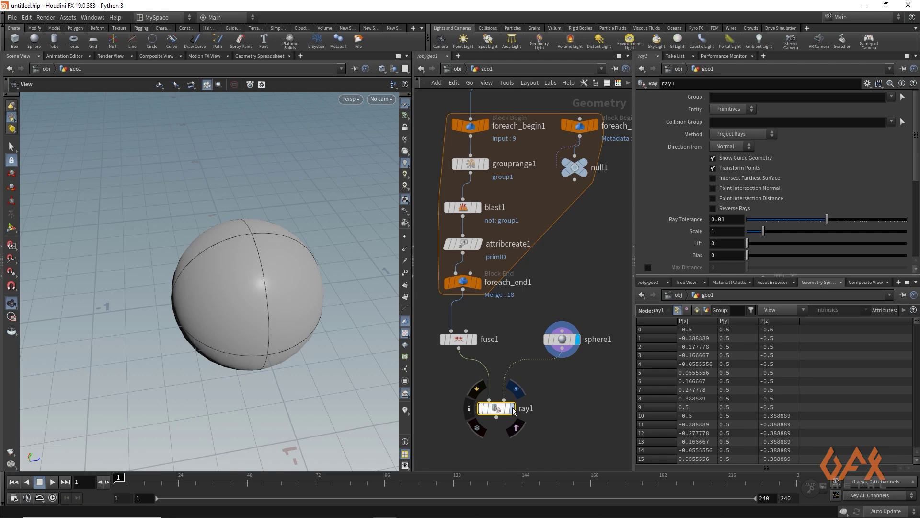
pyautogui.click(511, 410)
# Step: Set the Ray node's Method to Minimum Distance and compare the projected sphere with the volleyball reference image
pyautogui.click(724, 135)
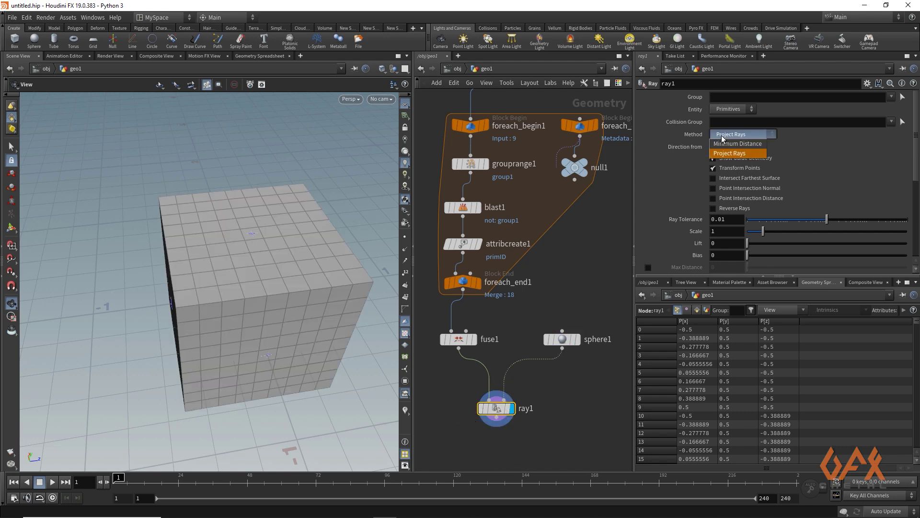
pyautogui.click(726, 146)
pyautogui.moveTo(251, 274)
pyautogui.mouseDown()
pyautogui.moveTo(273, 257)
pyautogui.moveTo(317, 253)
pyautogui.moveTo(318, 274)
pyautogui.moveTo(230, 273)
pyautogui.moveTo(241, 280)
pyautogui.mouseUp()
pyautogui.moveTo(449, 424); pyautogui.dragTo(461, 372, button='middle')
pyautogui.moveTo(202, 294); pyautogui.dragTo(182, 322, button='middle')
pyautogui.moveTo(182, 323); pyautogui.dragTo(204, 322)
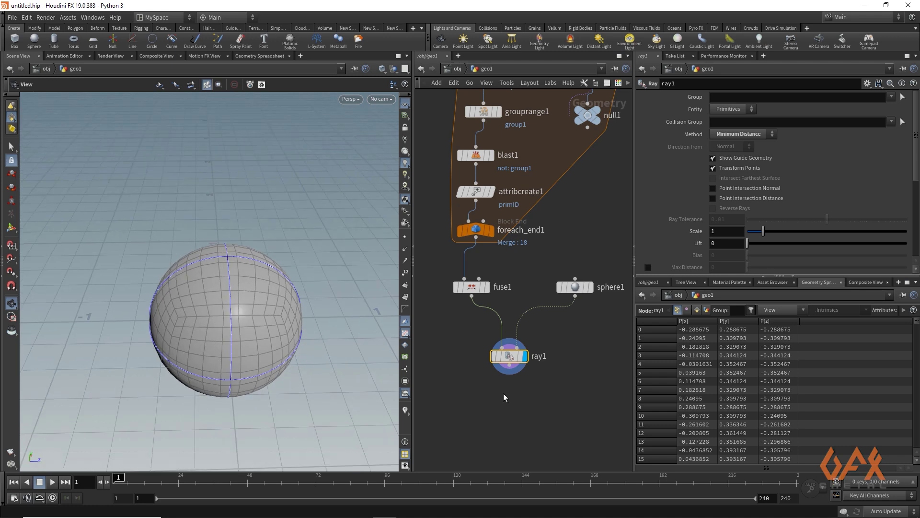
pyautogui.click(866, 282)
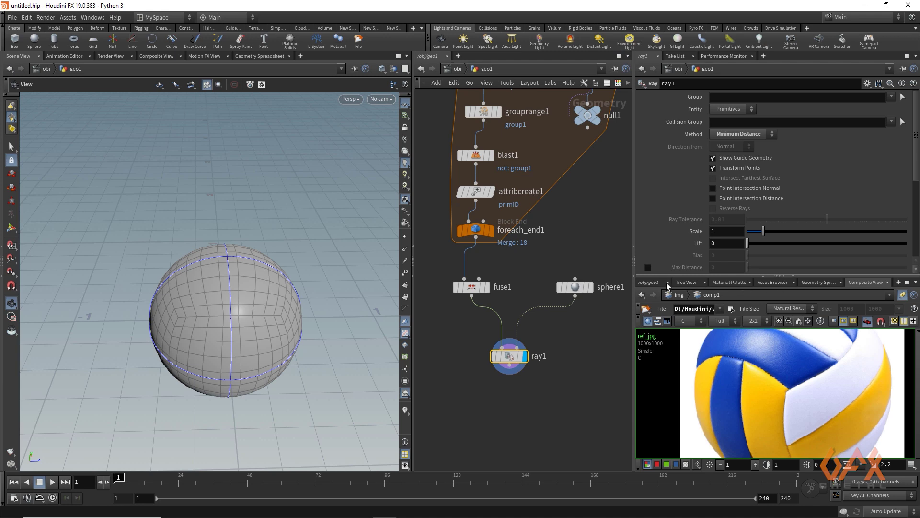
pyautogui.click(818, 282)
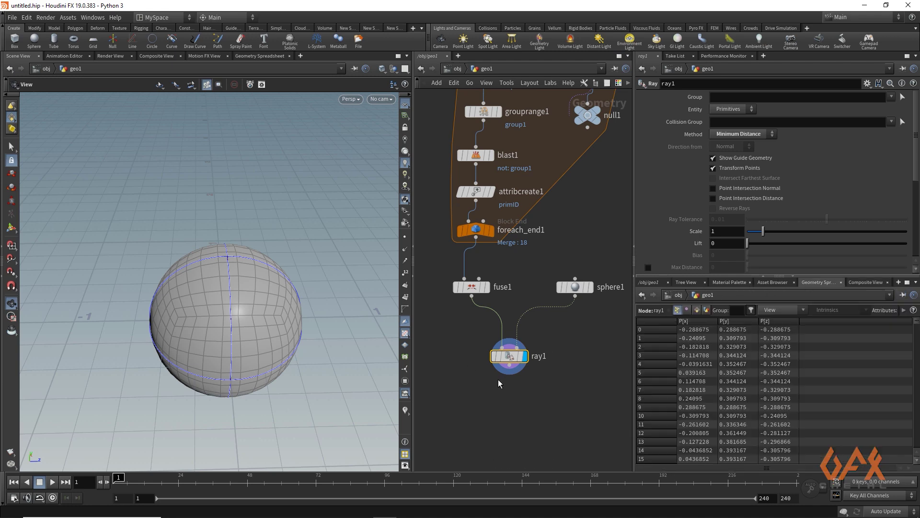
# Step: Append a displayed Attribute Wrangle node after ray1 and set it to run over Primitives
pyautogui.moveTo(499, 383); pyautogui.dragTo(499, 337, button='middle')
pyautogui.moveTo(509, 325); pyautogui.dragTo(494, 365)
pyautogui.press('Tab')
pyautogui.write('a')
pyautogui.press('BackSpace')
pyautogui.press('Escape')
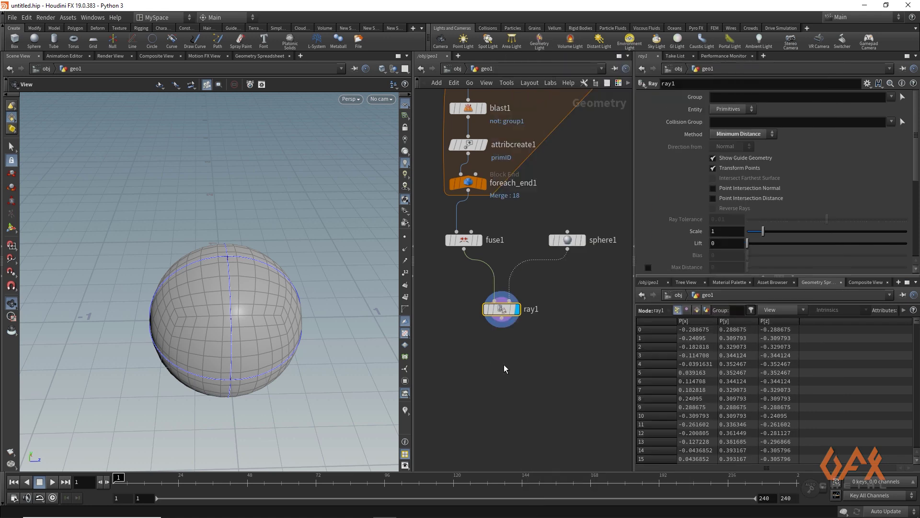
pyautogui.click(505, 365)
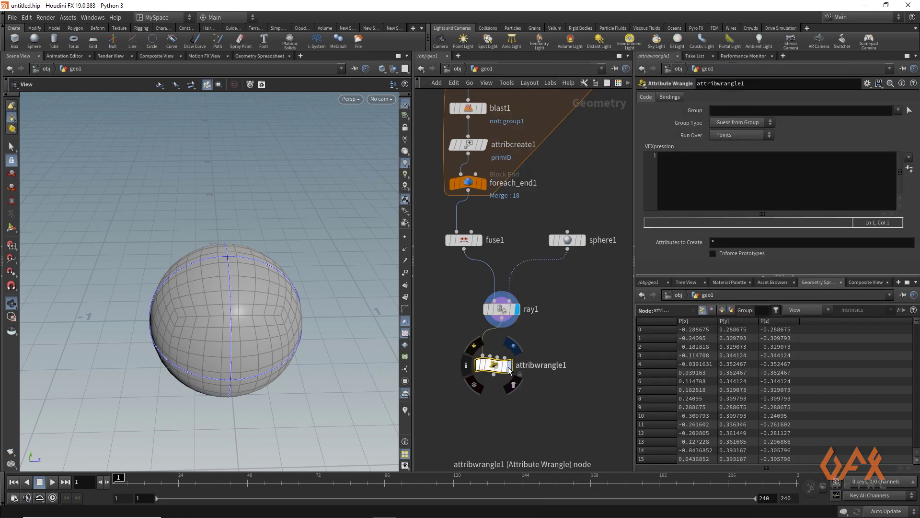
pyautogui.click(738, 135)
pyautogui.click(750, 147)
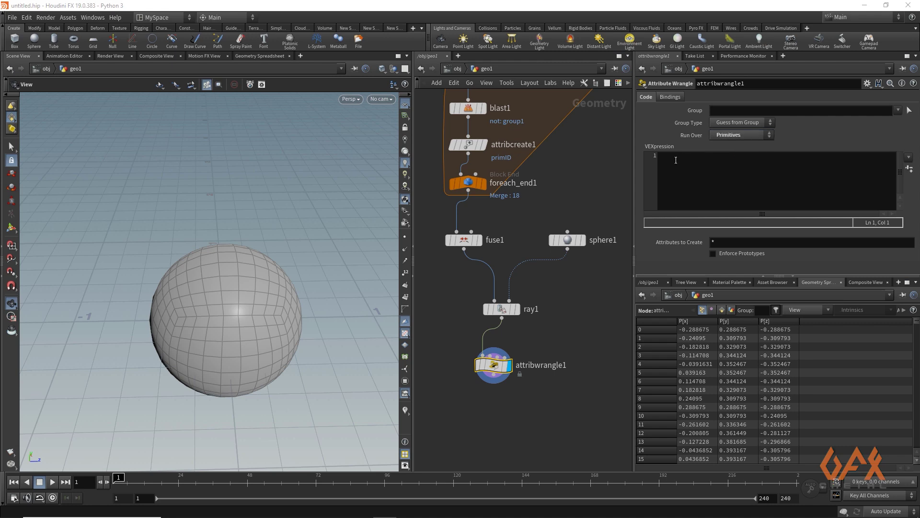
pyautogui.click(676, 160)
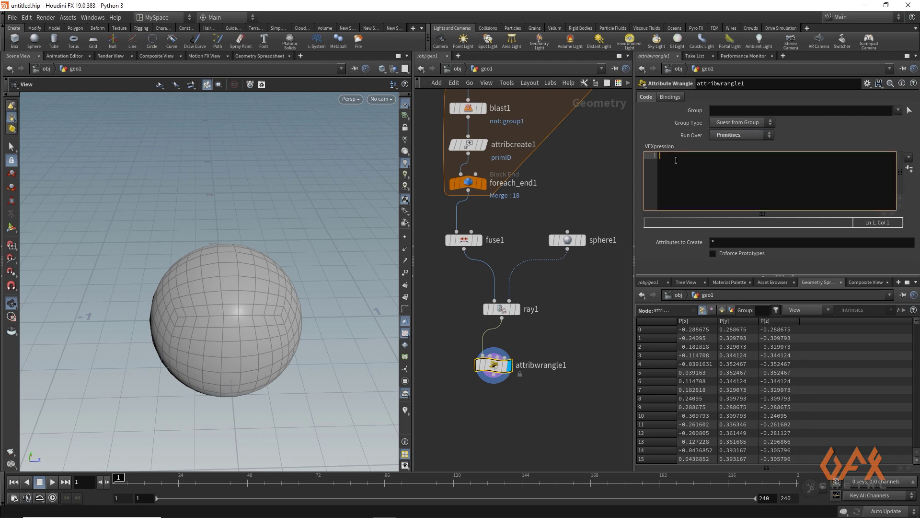
pyautogui.keyDown('ctrl'); pyautogui.scroll(3, 672, 161); pyautogui.keyUp('ctrl')
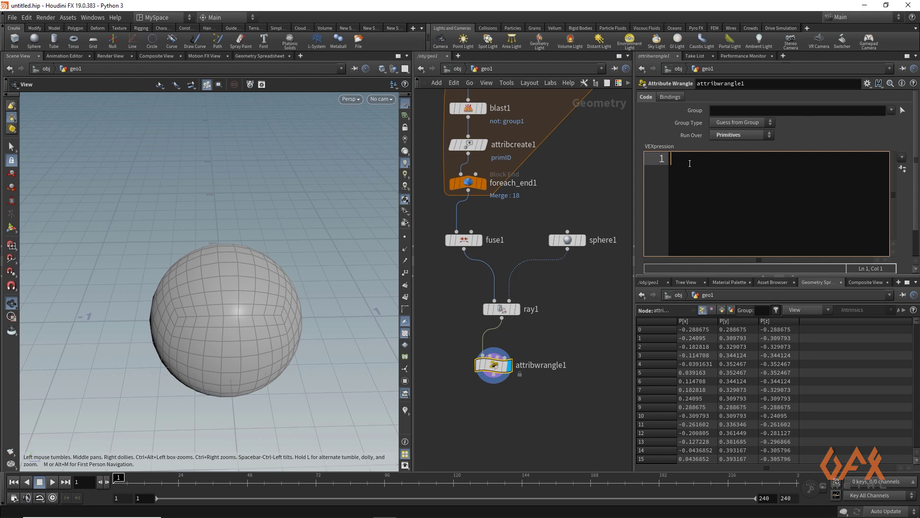
pyautogui.write('i')
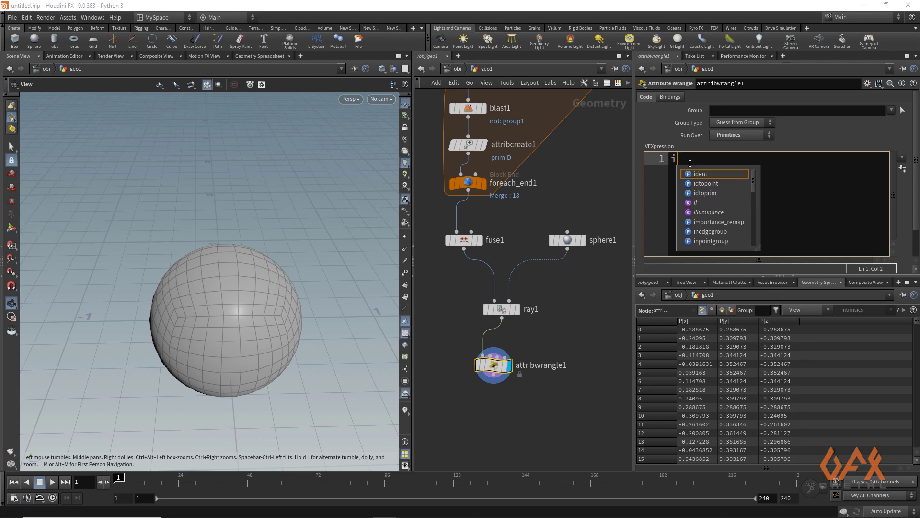
pyautogui.write('f(@')
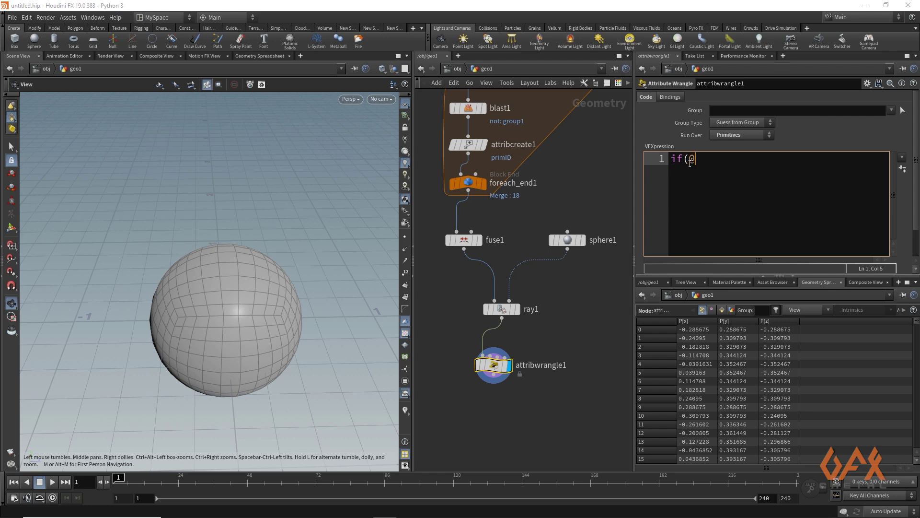
pyautogui.write('primID%2)')
pyautogui.press('Return')
pyautogui.press('Return')
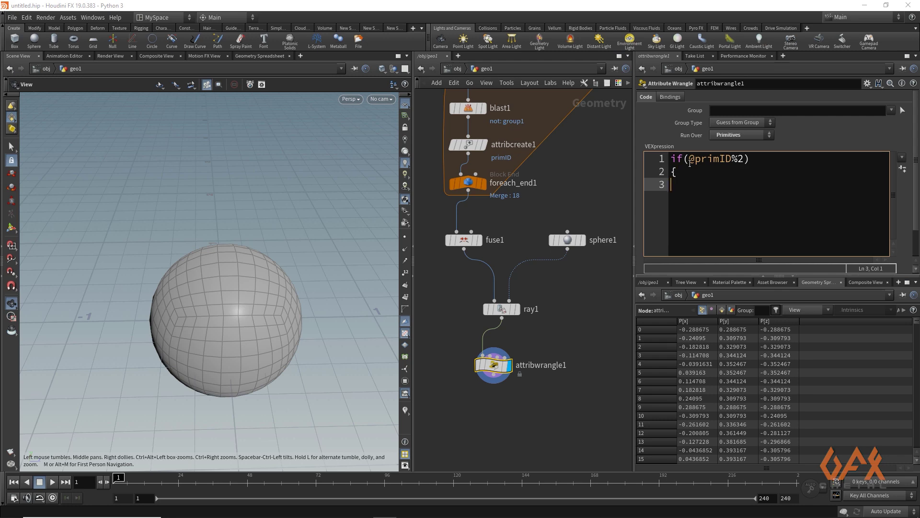
pyautogui.write('@Cd = chv(')
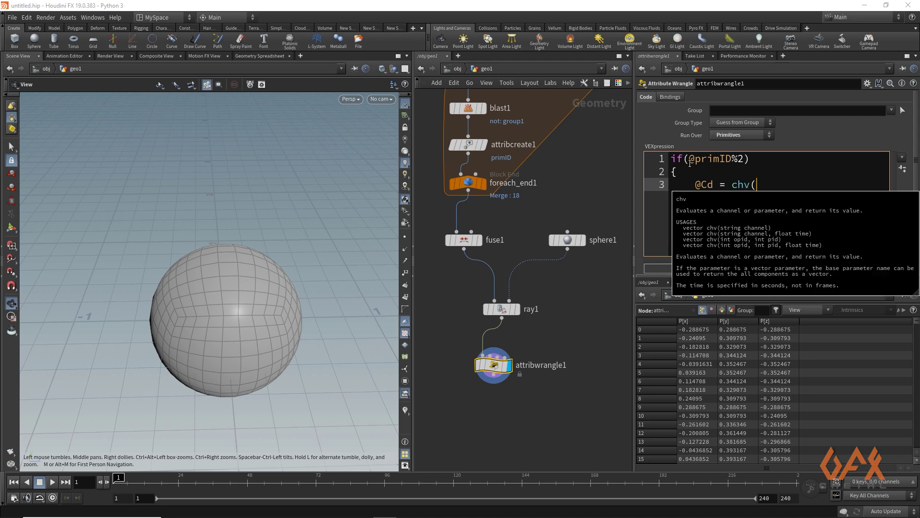
pyautogui.write('"')
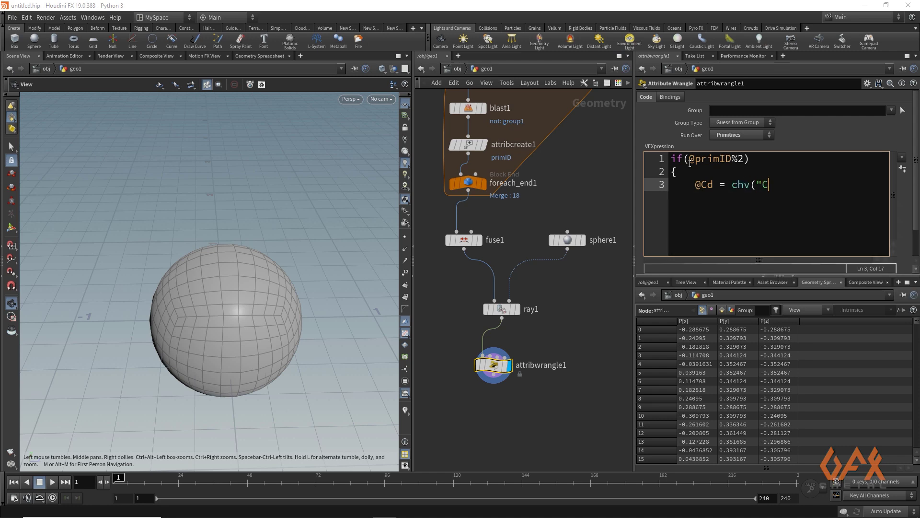
pyautogui.write('Color1");')
pyautogui.press('Return')
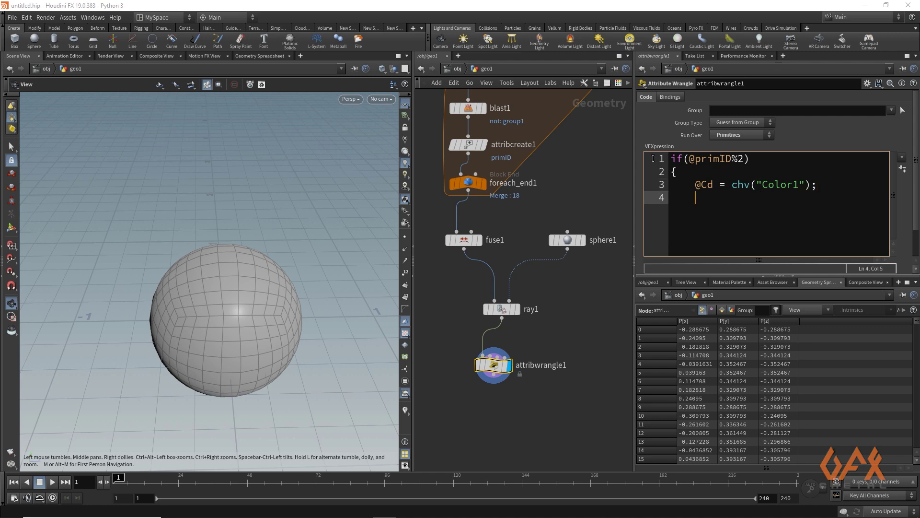
pyautogui.write('}')
pyautogui.press('Return')
pyautogui.write('else')
pyautogui.press('Return')
pyautogui.write('{')
pyautogui.press('Return')
pyautogui.write('}')
pyautogui.press('Up')
pyautogui.press('Return')
pyautogui.write('@Cd = chv(')
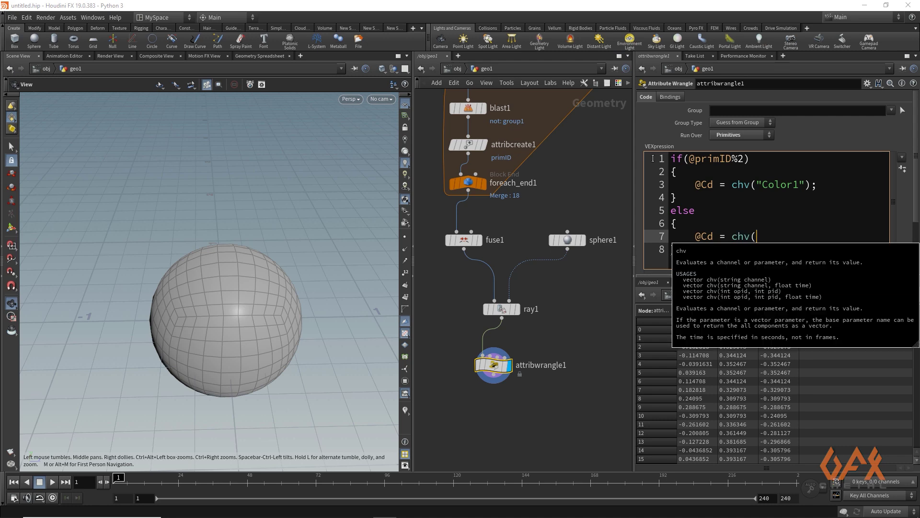
pyautogui.write('"Col')
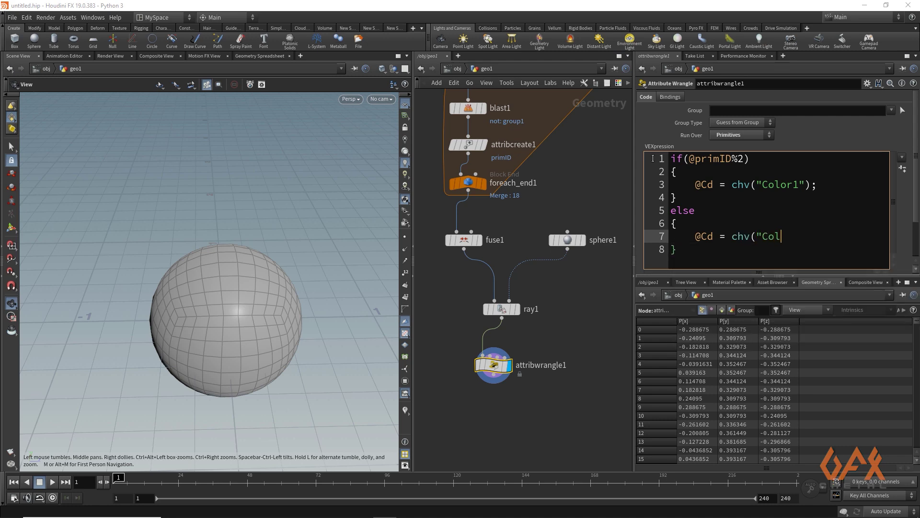
pyautogui.write('or2");')
# Step: Generate the Color1 and Color2 parameters from the wrangle code and change both parameters' type to Color
pyautogui.click(903, 170)
pyautogui.scroll(-3, 695, 257)
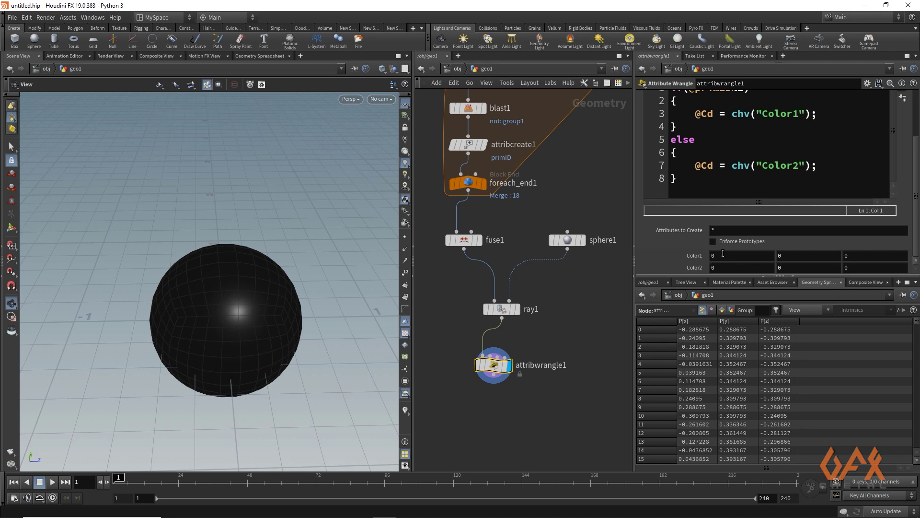
pyautogui.click(867, 84)
pyautogui.click(829, 94)
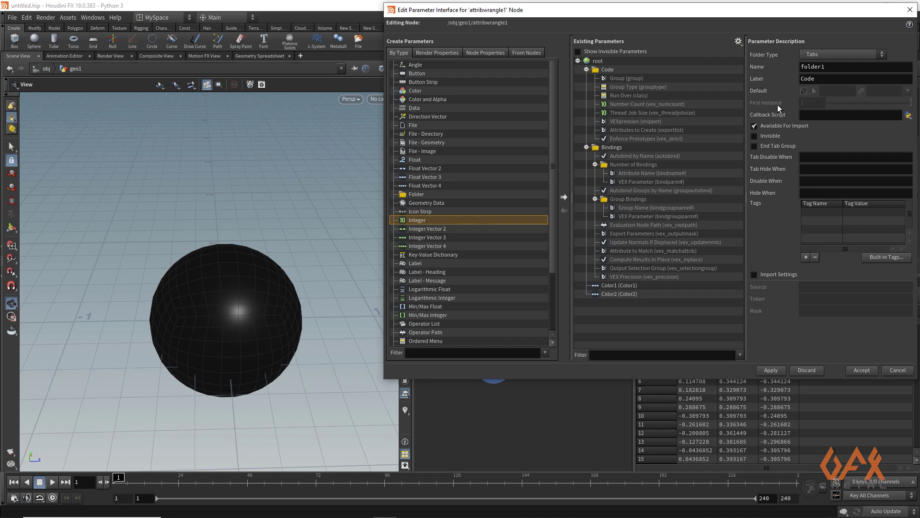
pyautogui.click(610, 286)
pyautogui.keyDown('shift'); pyautogui.click(608, 293); pyautogui.keyUp('shift')
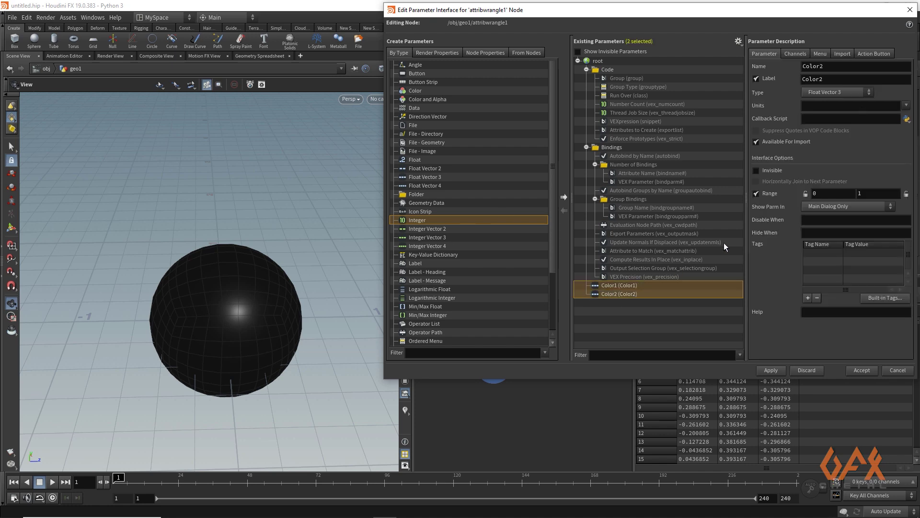
pyautogui.click(826, 92)
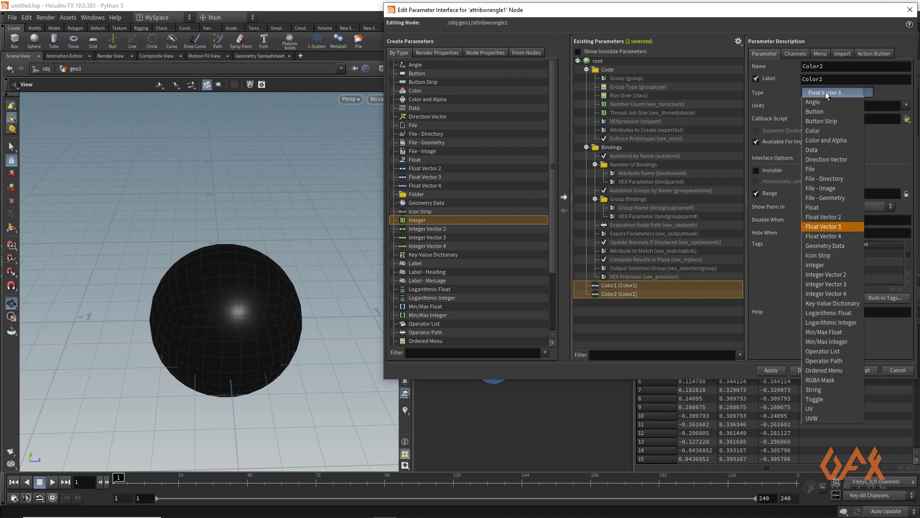
pyautogui.click(817, 133)
pyautogui.click(773, 371)
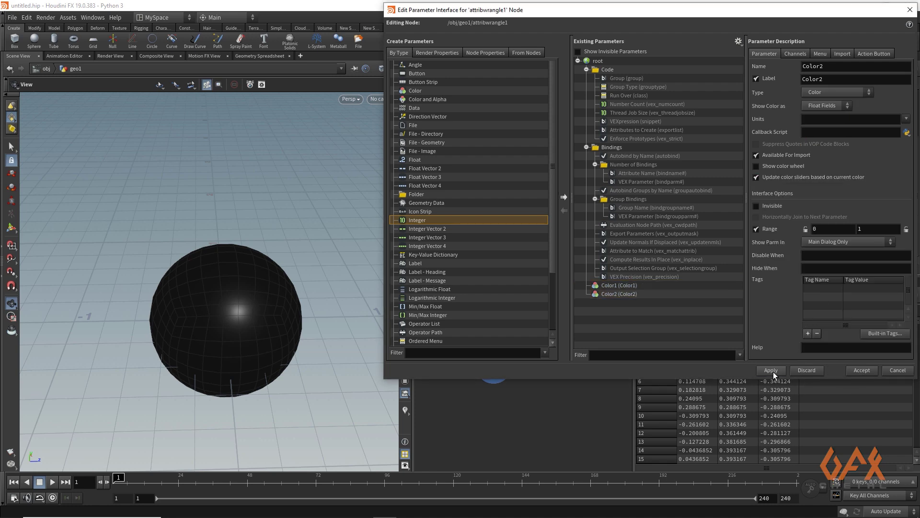
pyautogui.click(860, 370)
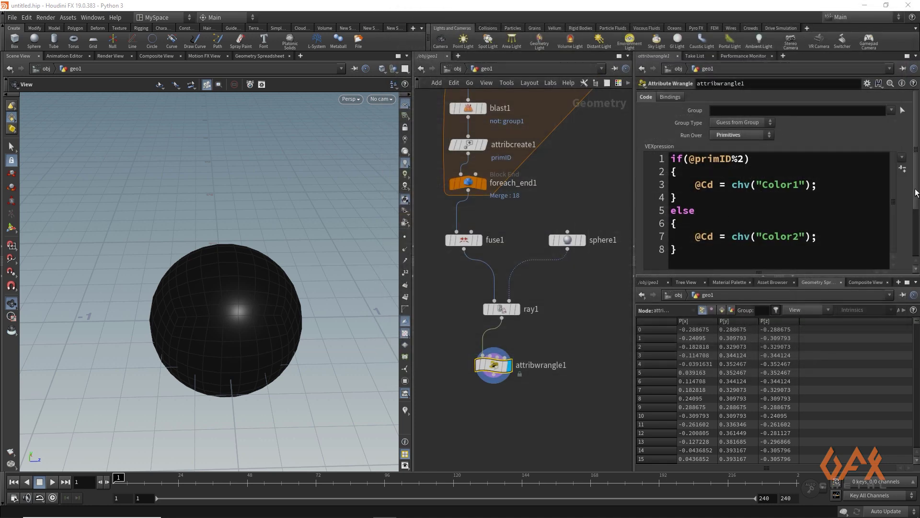
# Step: Set Color1 to blue (0, 0, 1) and Color2 to yellow (1, 1, 0)
pyautogui.scroll(-3, 766, 216)
pyautogui.click(716, 254)
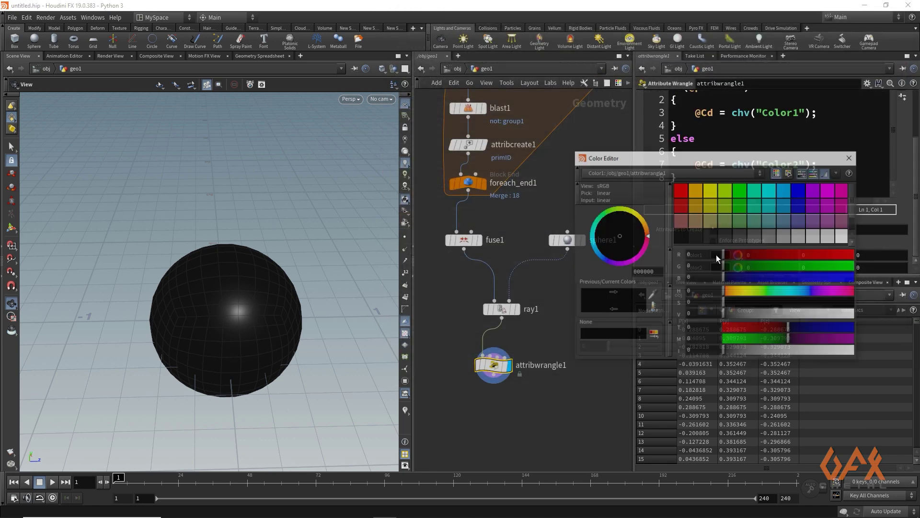
pyautogui.click(796, 189)
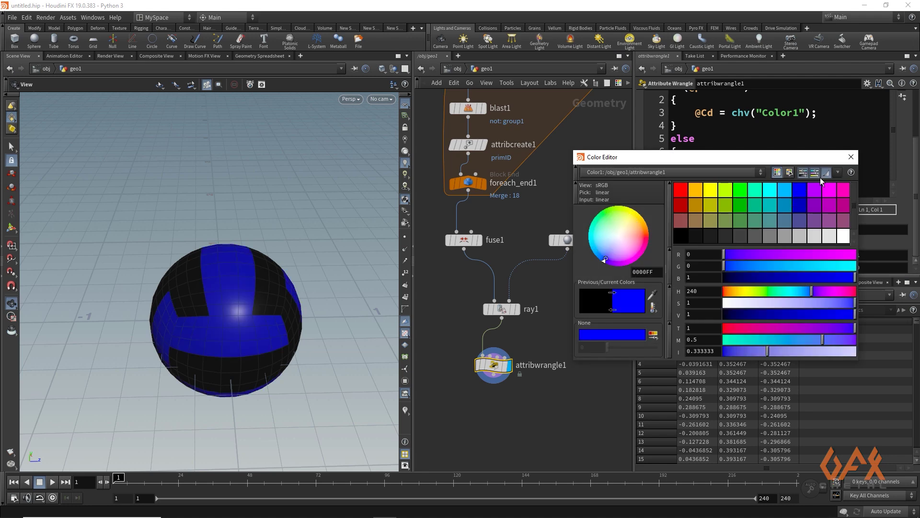
pyautogui.click(851, 158)
pyautogui.click(717, 266)
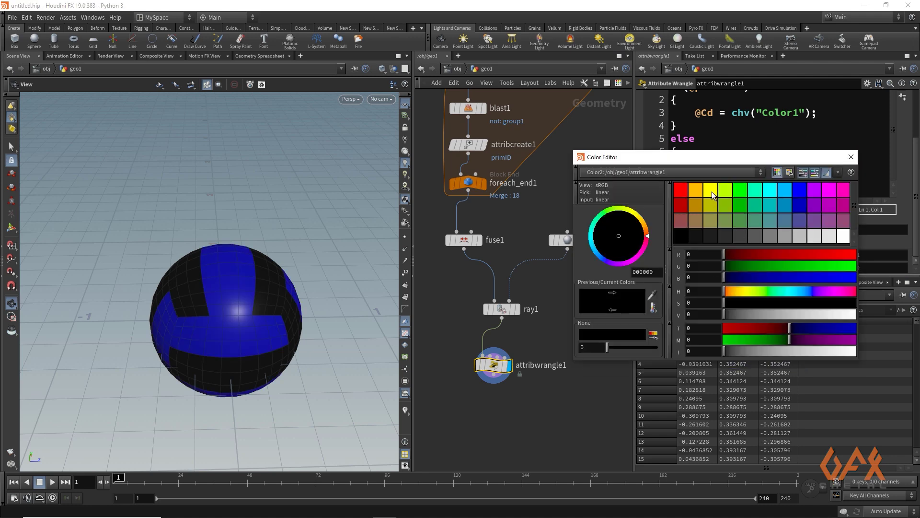
pyautogui.click(712, 191)
pyautogui.click(852, 157)
pyautogui.moveTo(161, 270); pyautogui.dragTo(183, 274)
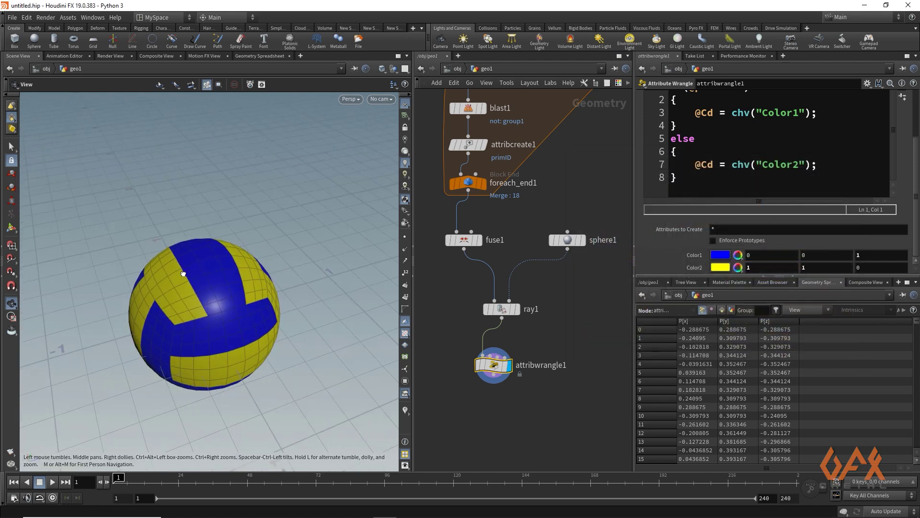
# Step: Append a For-Each Primitive block after attribwrangle1 and display its end node
pyautogui.moveTo(433, 373); pyautogui.dragTo(427, 284, button='middle')
pyautogui.moveTo(486, 294); pyautogui.dragTo(484, 331)
pyautogui.press('Tab')
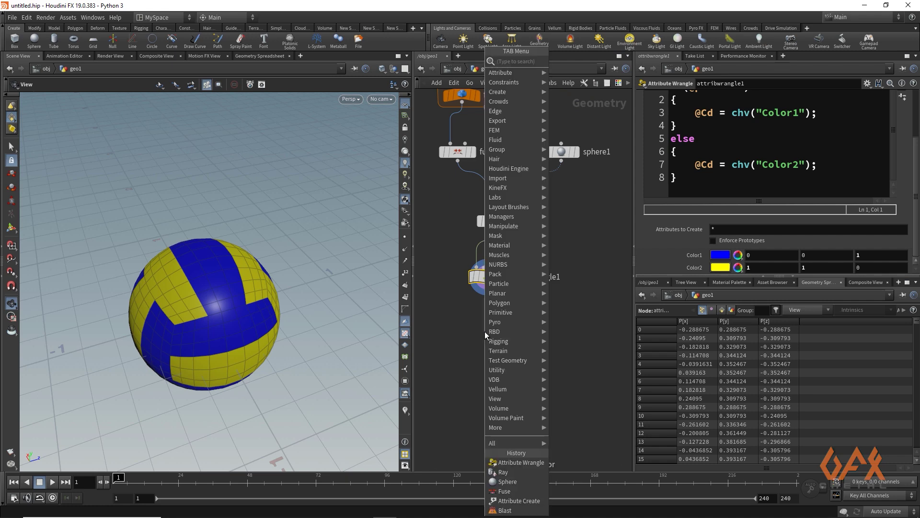
pyautogui.write('fore')
pyautogui.press('Down')
pyautogui.press('Down')
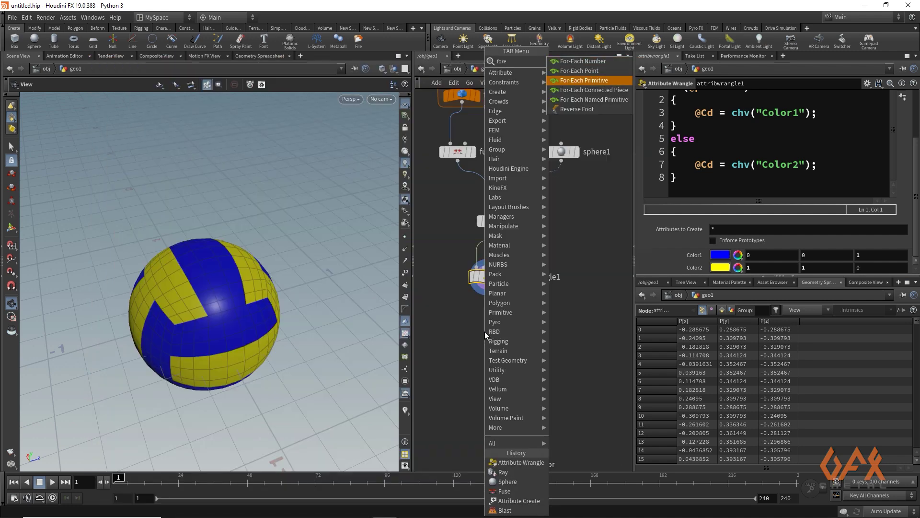
pyautogui.press('Return')
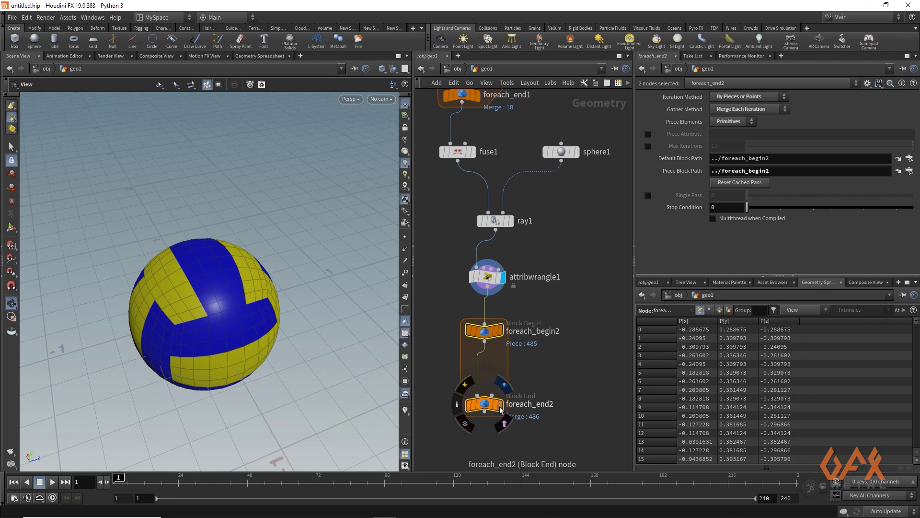
pyautogui.click(500, 410)
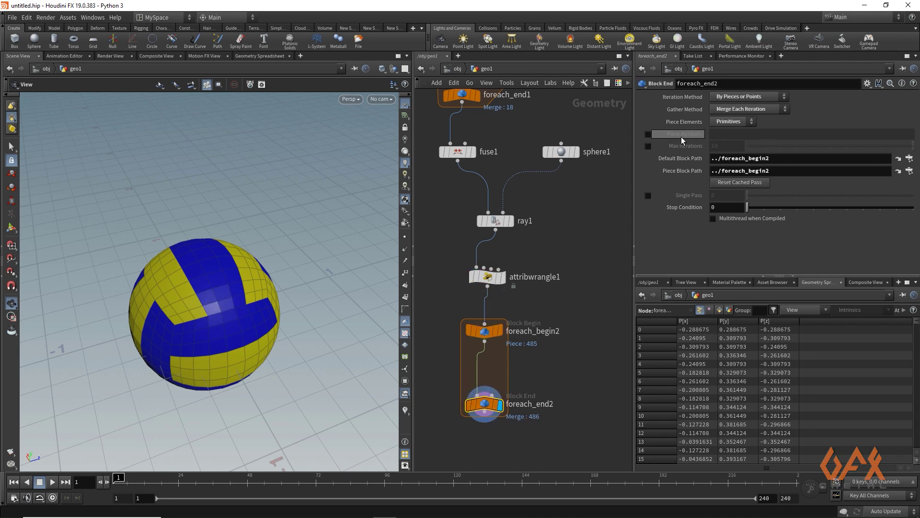
# Step: Enable the Piece Attribute on foreach_end2 and set it to primID
pyautogui.click(648, 134)
pyautogui.click(718, 135)
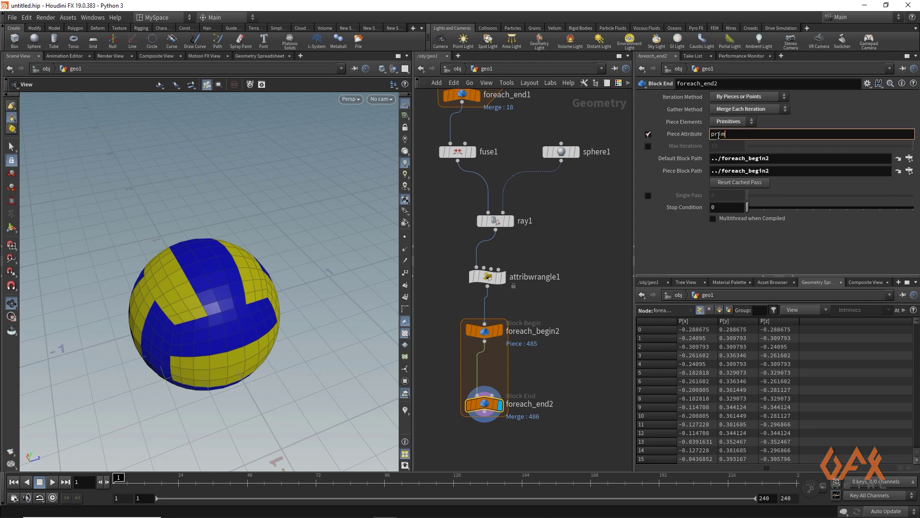
pyautogui.press('Return')
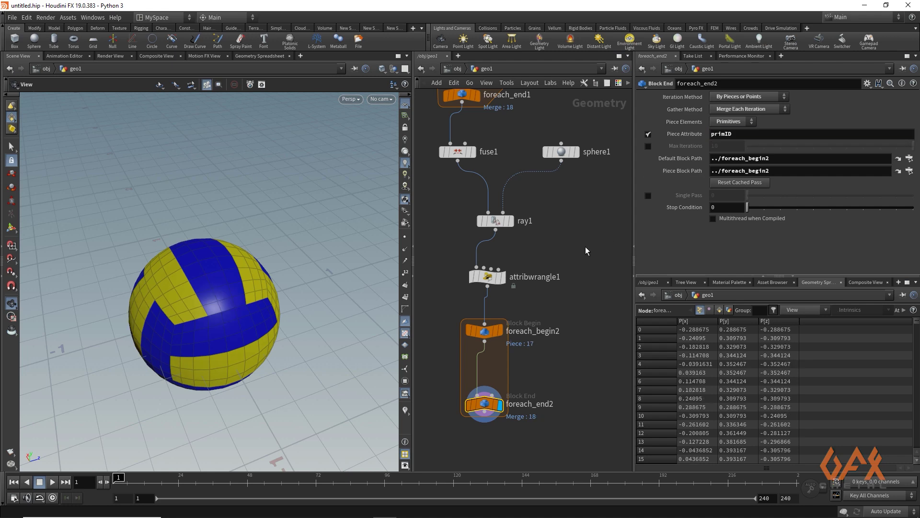
# Step: Display foreach_begin2 and insert a PolyExtrude node between it and foreach_end2
pyautogui.click(500, 331)
pyautogui.moveTo(167, 395); pyautogui.dragTo(195, 335)
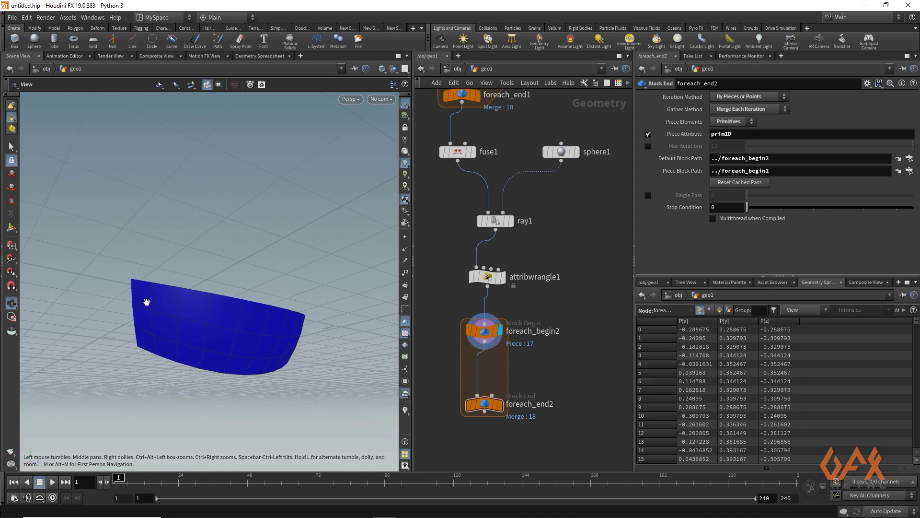
pyautogui.press('Tab')
pyautogui.write('p')
pyautogui.press('Return')
pyautogui.click(499, 374)
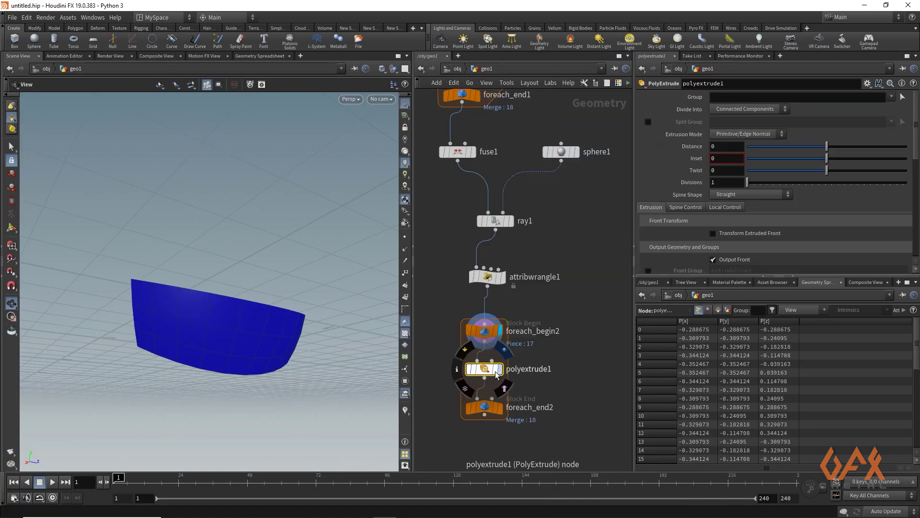
# Step: Set the PolyExtrude Distance to 0.04 and display foreach_end2 to show all extruded panels
pyautogui.click(722, 144)
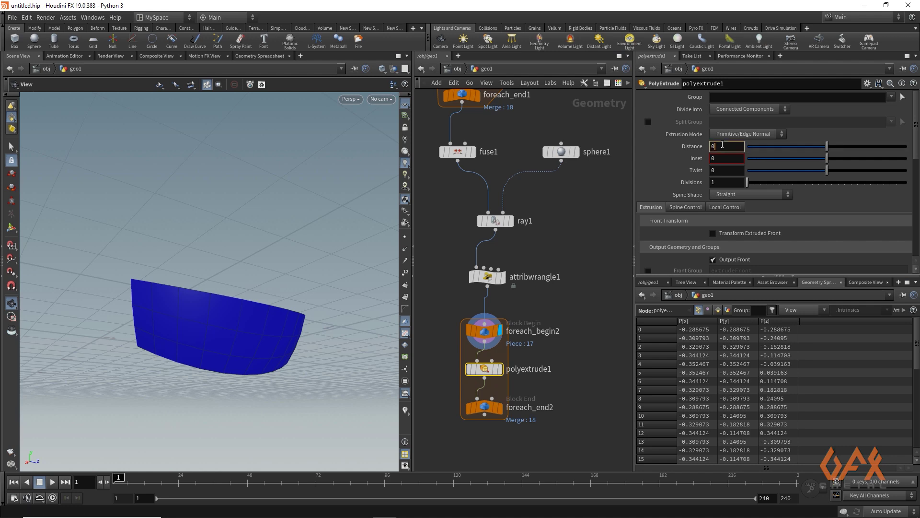
pyautogui.write('.04')
pyautogui.press('Return')
pyautogui.click(500, 407)
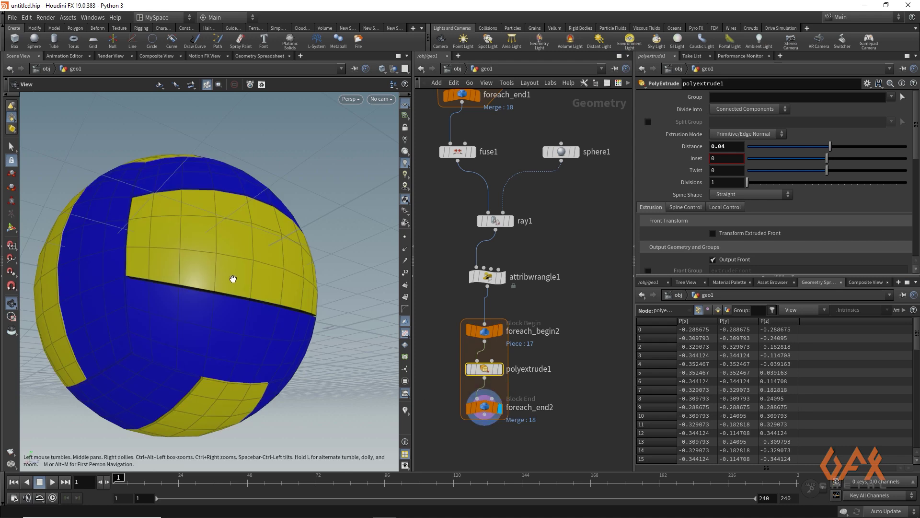
pyautogui.moveTo(217, 275); pyautogui.dragTo(250, 317)
# Step: Append an Exploded View node to foreach_end2 to check the panel separation, and delete it after viewing
pyautogui.moveTo(453, 439); pyautogui.dragTo(451, 348, button='middle')
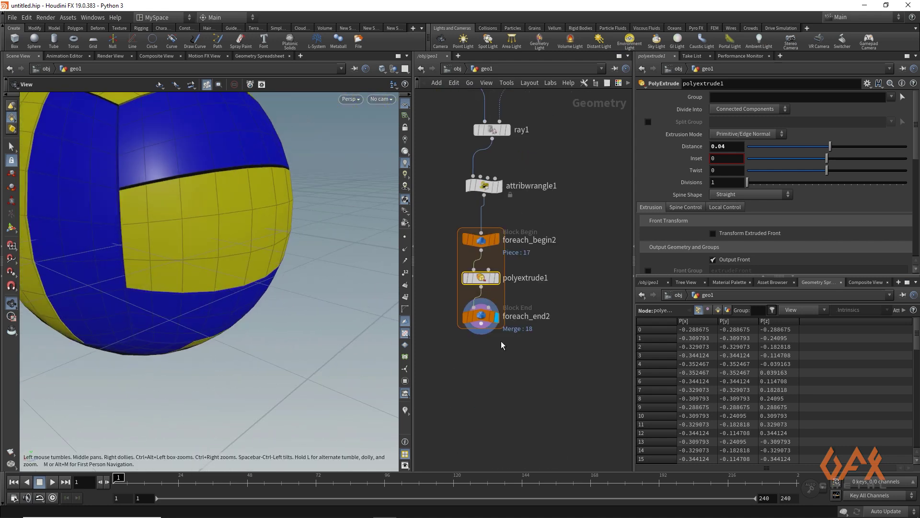
pyautogui.moveTo(519, 346); pyautogui.dragTo(565, 317, button='middle')
pyautogui.moveTo(526, 299); pyautogui.dragTo(497, 341)
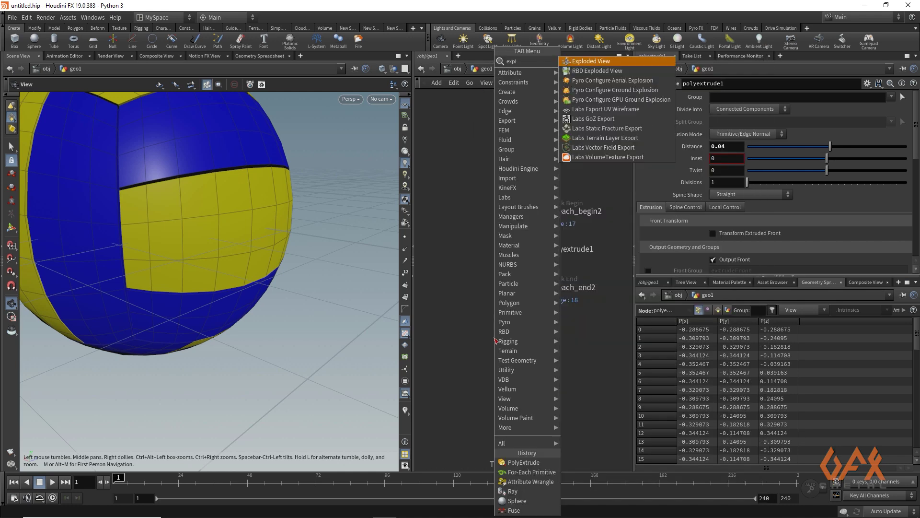
pyautogui.press('Escape')
pyautogui.click(496, 341)
pyautogui.click(511, 341)
pyautogui.moveTo(174, 287); pyautogui.dragTo(143, 288)
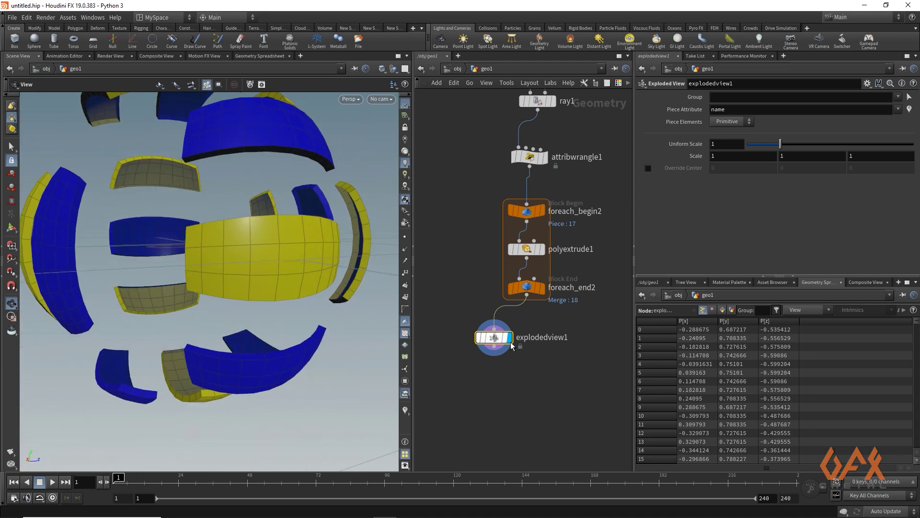
pyautogui.press('Delete')
# Step: Append a Fuse node to the output of foreach_end2
pyautogui.moveTo(527, 294); pyautogui.dragTo(516, 343)
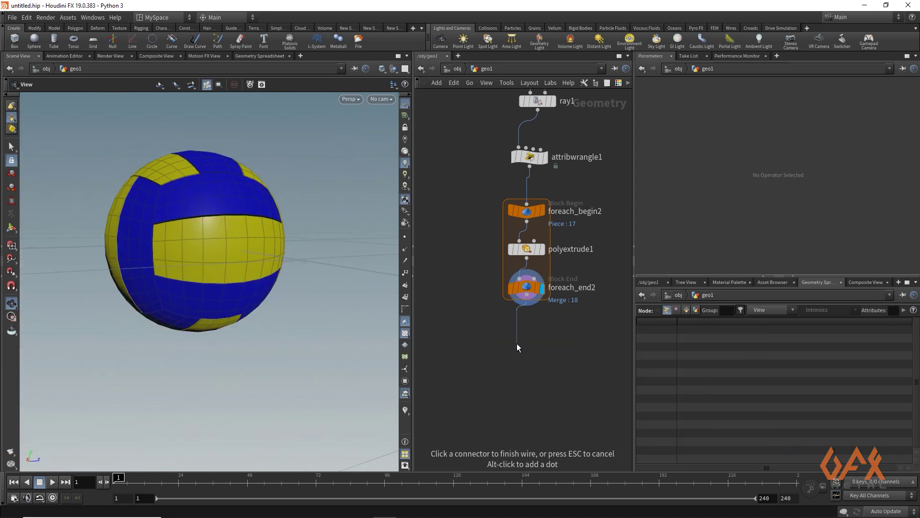
pyautogui.press('Tab')
pyautogui.write('fuse')
pyautogui.press('Return')
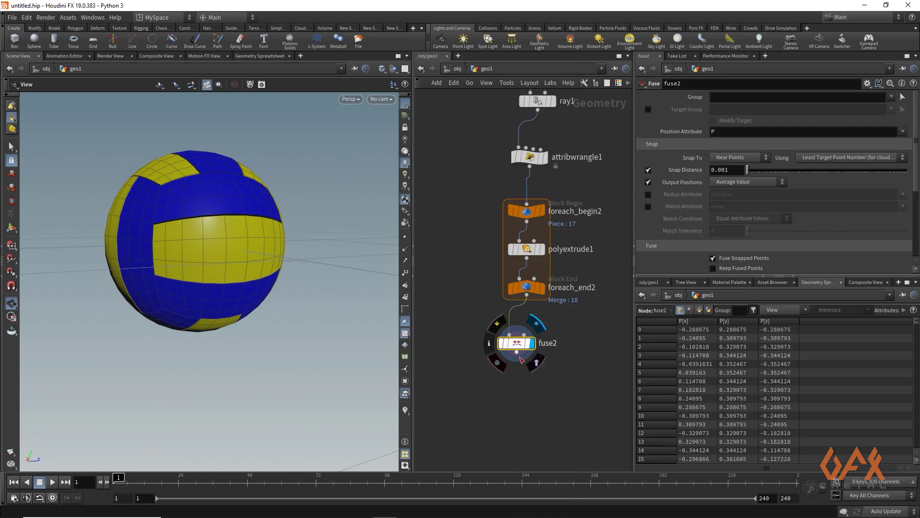
# Step: Append a Subdivide node after fuse2, display it, and set its Depth to 2
pyautogui.moveTo(517, 353); pyautogui.dragTo(515, 390)
pyautogui.press('Tab')
pyautogui.write('su')
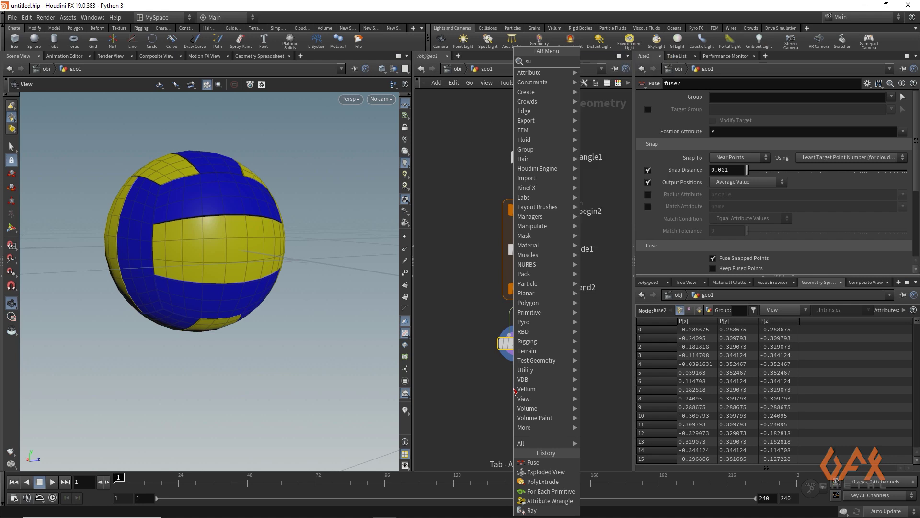
pyautogui.write('bd')
pyautogui.press('Return')
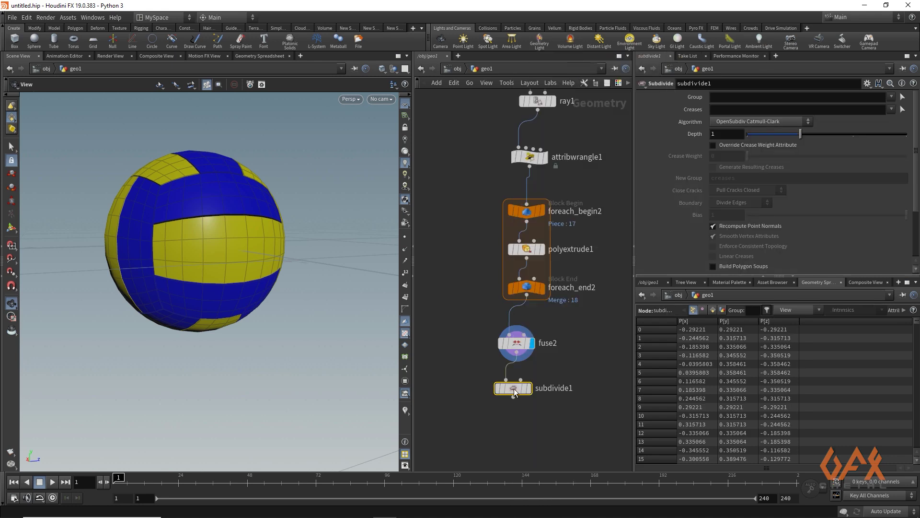
pyautogui.click(529, 388)
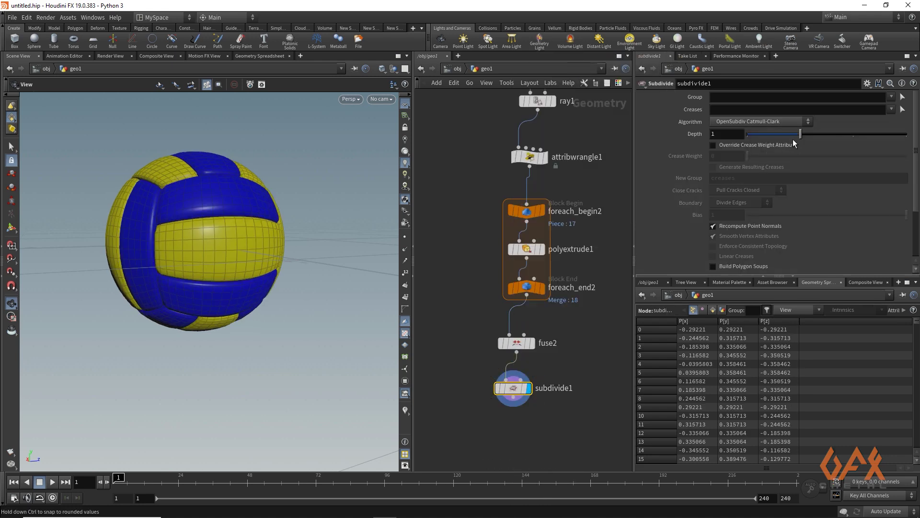
pyautogui.moveTo(832, 139); pyautogui.dragTo(853, 135)
pyautogui.moveTo(235, 175); pyautogui.dragTo(173, 201)
# Step: Append a Transform node after subdivide1 and rotate the ball freehand to about 34, -25.4, 39.4 degrees
pyautogui.moveTo(517, 398); pyautogui.dragTo(488, 291, button='middle')
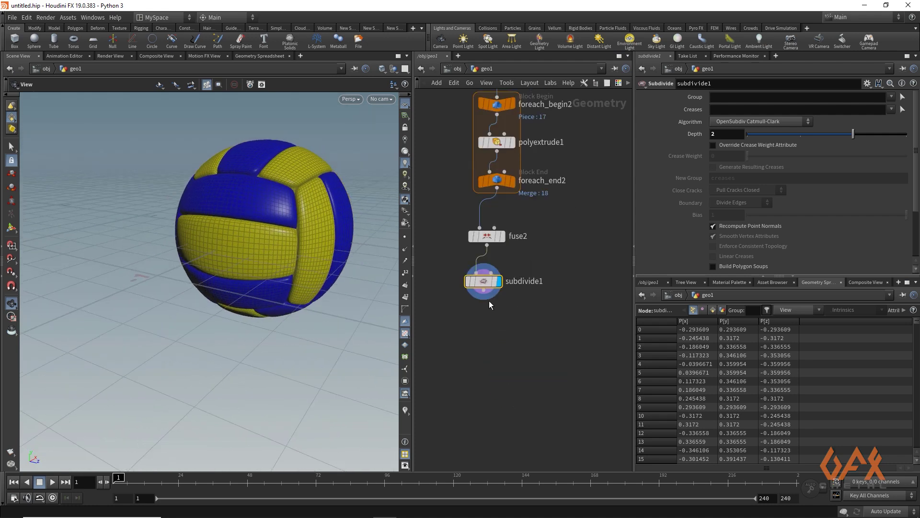
pyautogui.press('Tab')
pyautogui.write('trans')
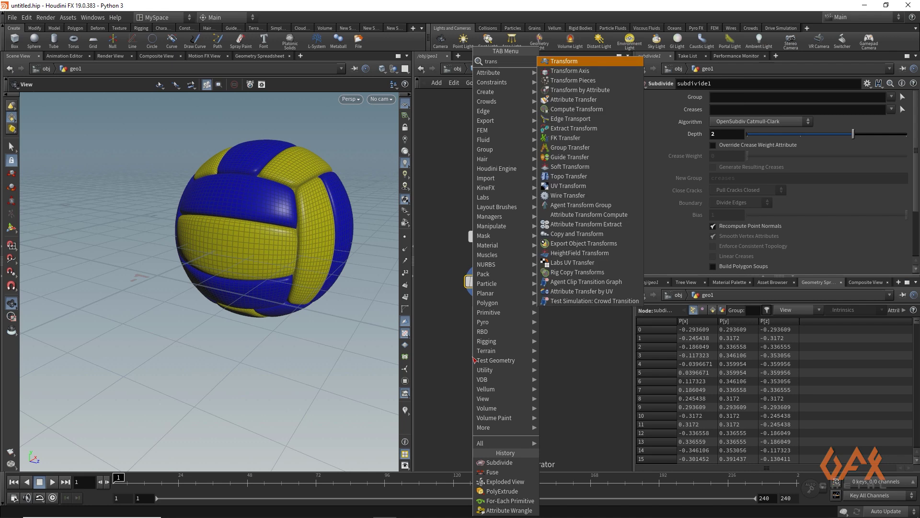
pyautogui.press('Return')
pyautogui.click(472, 356)
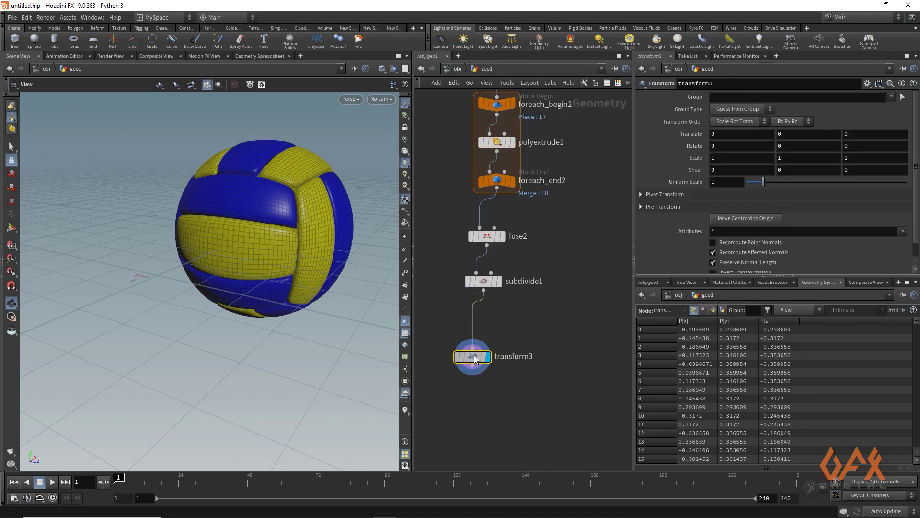
pyautogui.click(11, 228)
pyautogui.moveTo(286, 188); pyautogui.dragTo(262, 209)
# Step: Append a Match Size node after transform3, display it, and set Justify Y to Min
pyautogui.moveTo(472, 366); pyautogui.dragTo(470, 408)
pyautogui.press('Tab')
pyautogui.write('matc')
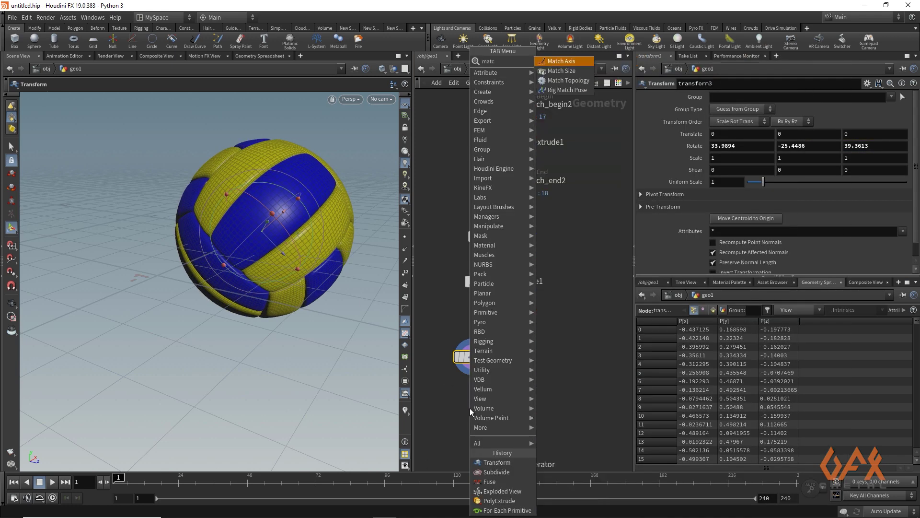
pyautogui.press('Return')
pyautogui.click(485, 407)
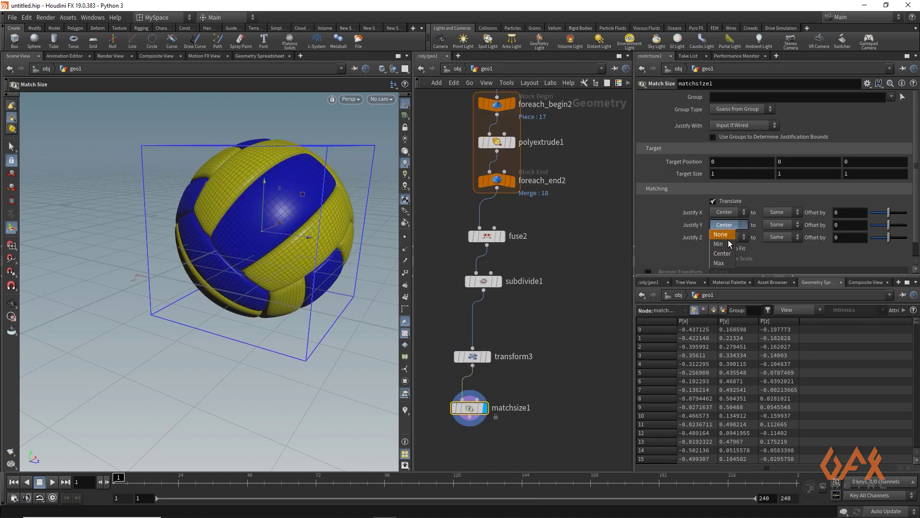
pyautogui.click(727, 243)
pyautogui.click(8, 148)
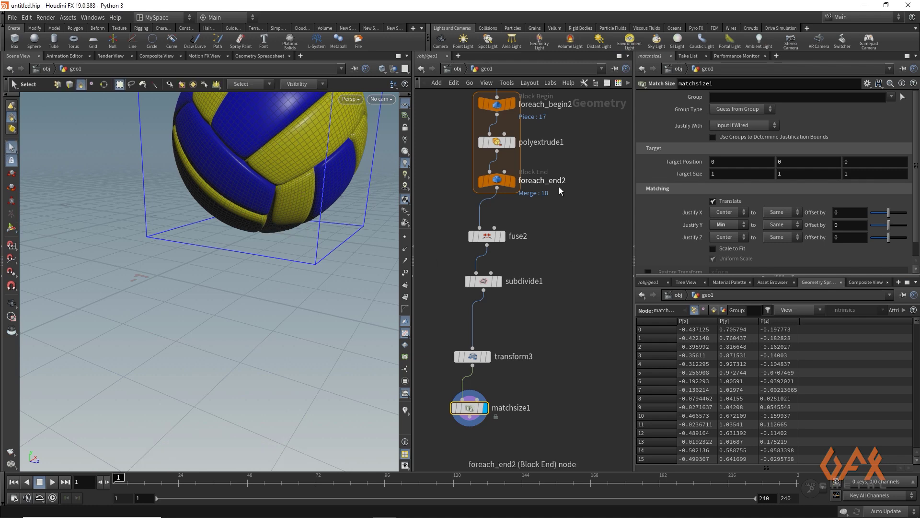
# Step: Insert a UV Unwrap node between grid1 and transform1 at the start of the network
pyautogui.moveTo(559, 186); pyautogui.dragTo(563, 410, button='middle')
pyautogui.moveTo(576, 205); pyautogui.dragTo(574, 331, button='middle')
pyautogui.moveTo(577, 231); pyautogui.dragTo(575, 382, button='middle')
pyautogui.moveTo(463, 181); pyautogui.dragTo(463, 355, button='middle')
pyautogui.moveTo(519, 224); pyautogui.dragTo(516, 180)
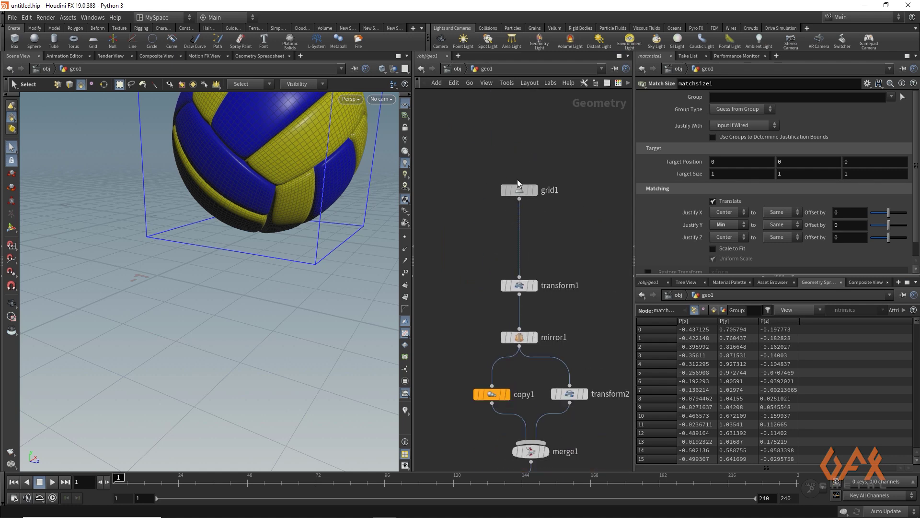
pyautogui.press('Tab')
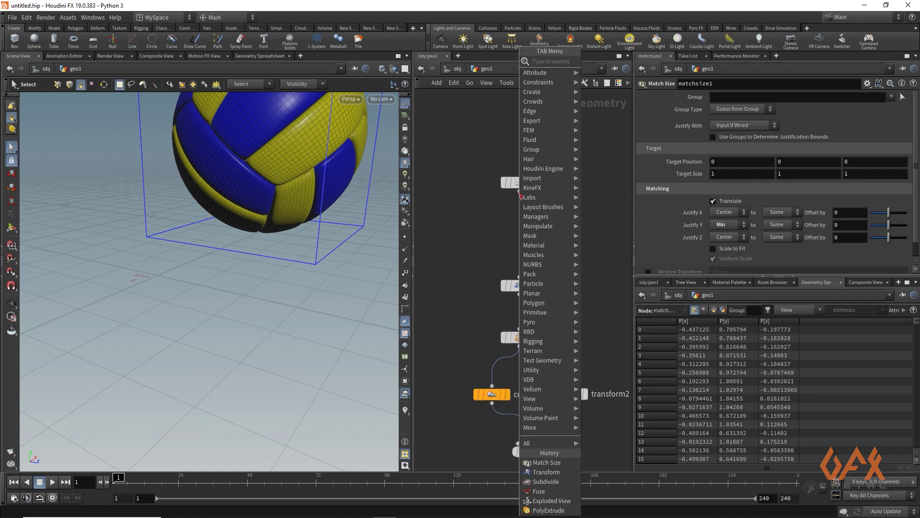
pyautogui.write('uvun')
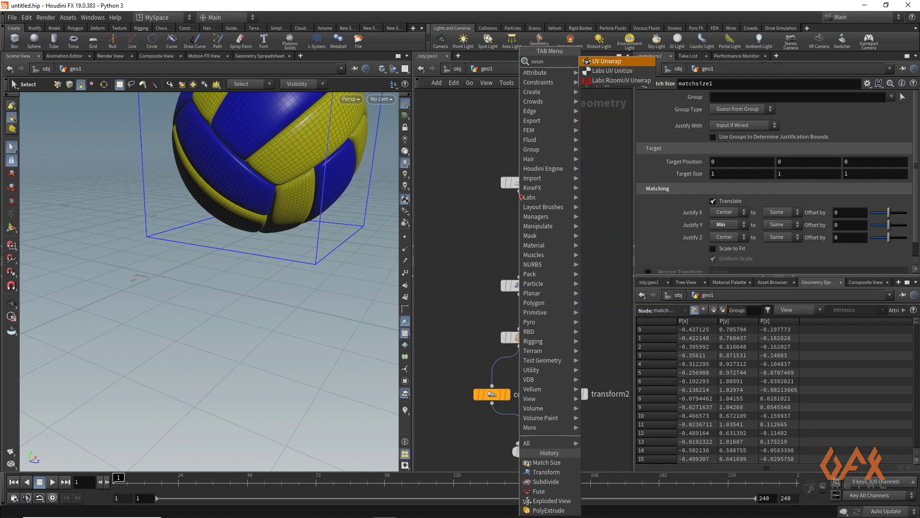
pyautogui.press('Return')
pyautogui.click(520, 228)
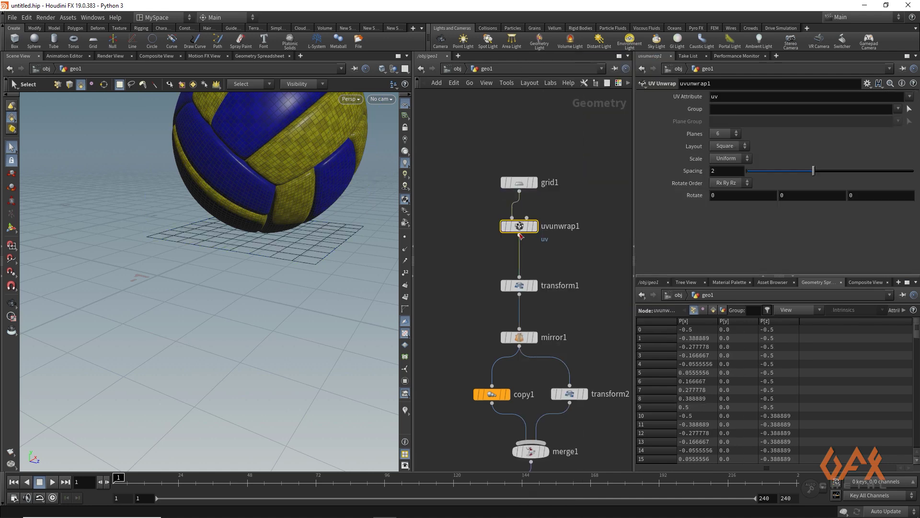
# Step: Set the UV Unwrap Layout to Strip and its Scale to Stretch
pyautogui.moveTo(520, 230)
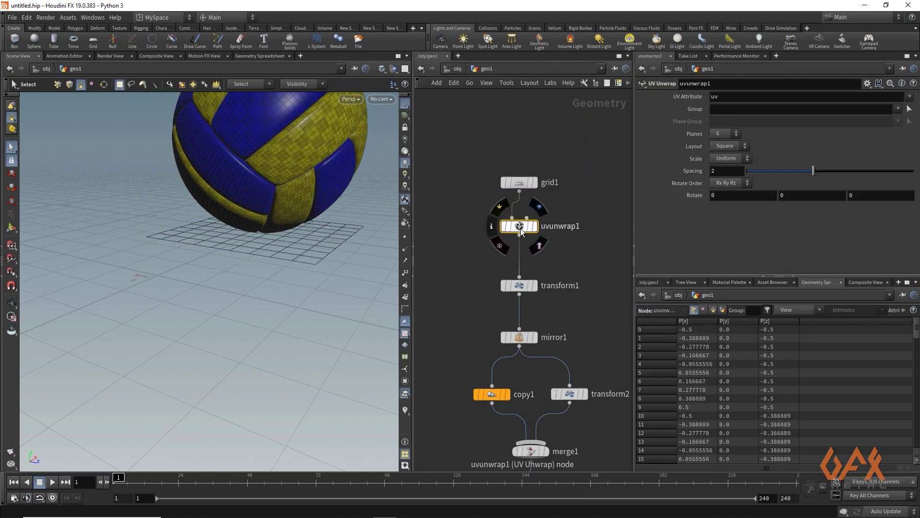
pyautogui.click(726, 157)
pyautogui.click(726, 160)
pyautogui.click(723, 186)
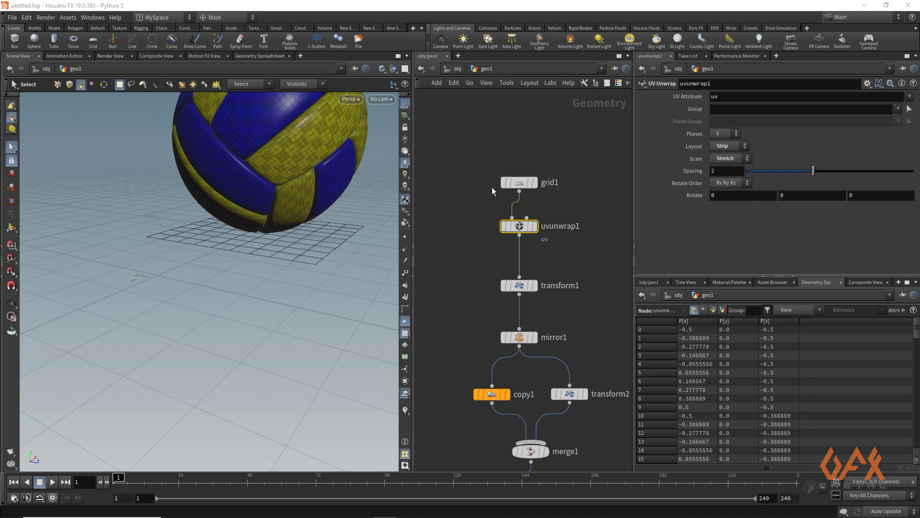
# Step: Bypass the coloring node attribwrangle1 and inspect the UV checker pattern on the ball from several angles
pyautogui.moveTo(476, 303); pyautogui.dragTo(468, 194, button='middle')
pyautogui.scroll(-2, 468, 193)
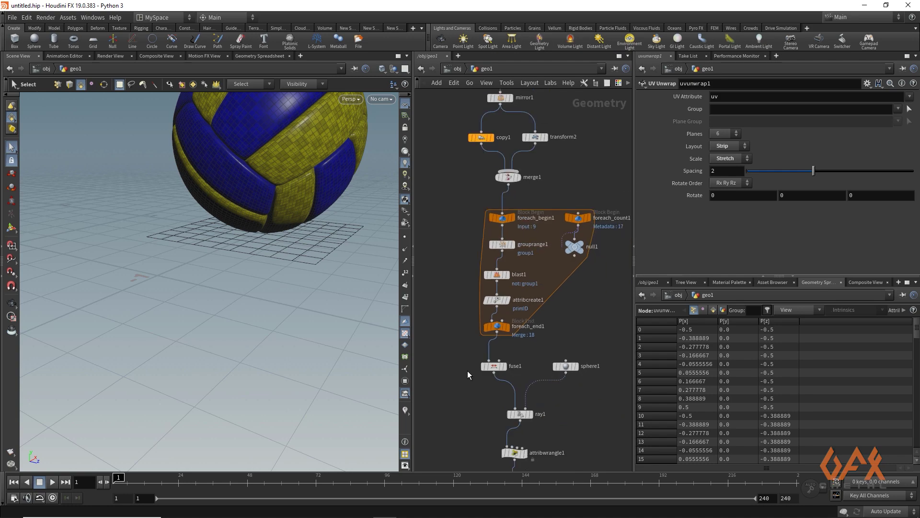
pyautogui.moveTo(468, 370); pyautogui.dragTo(490, 306, button='middle')
pyautogui.scroll(2, 515, 338)
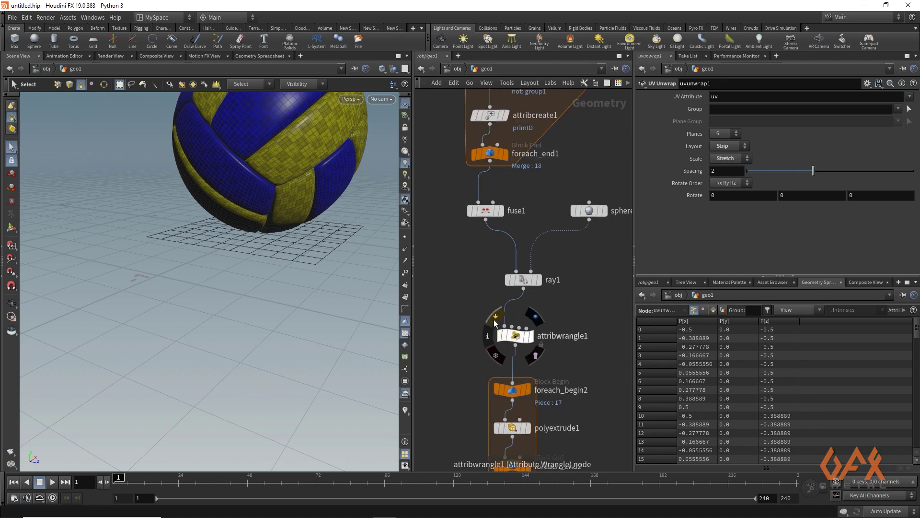
pyautogui.click(496, 324)
pyautogui.press('Escape')
pyautogui.moveTo(268, 140); pyautogui.dragTo(211, 281)
pyautogui.moveTo(212, 281); pyautogui.dragTo(161, 250, button='right')
pyautogui.moveTo(161, 250); pyautogui.dragTo(197, 233)
pyautogui.moveTo(197, 232); pyautogui.dragTo(193, 212, button='middle')
pyautogui.moveTo(192, 212); pyautogui.dragTo(180, 261)
pyautogui.press('s')
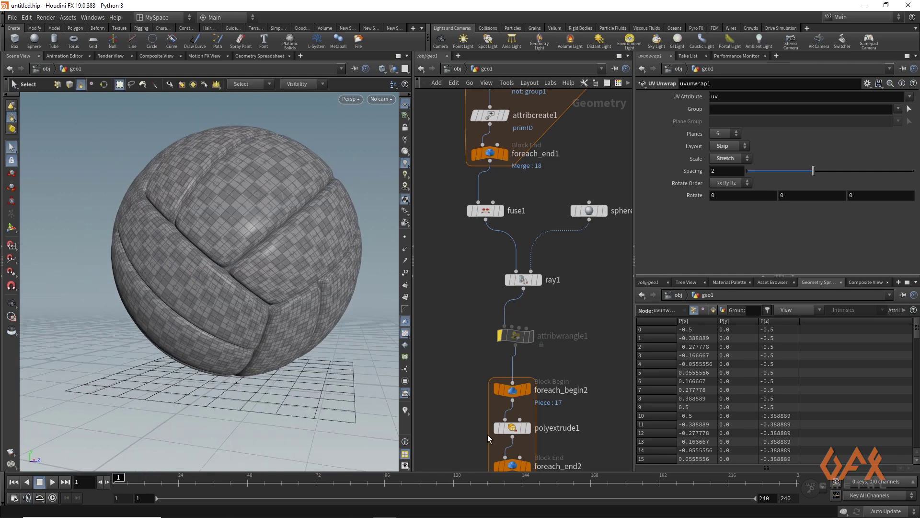
# Step: Set the polyextrude1 Distance to 0.02, then refine it to 0.01 while checking the seams
pyautogui.moveTo(490, 436); pyautogui.dragTo(490, 379, button='middle')
pyautogui.click(512, 370)
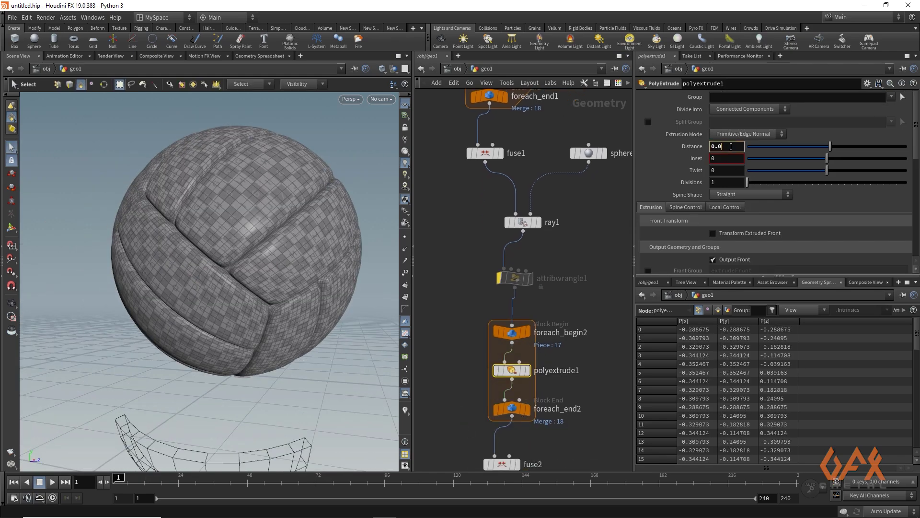
pyautogui.click(731, 147)
pyautogui.write('0.02')
pyautogui.press('Return')
pyautogui.press('Escape')
pyautogui.moveTo(206, 254); pyautogui.dragTo(297, 276)
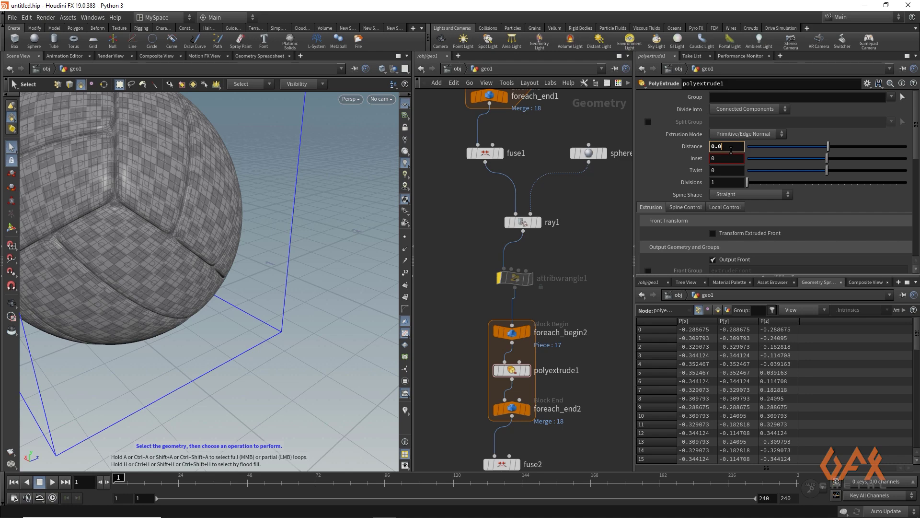
pyautogui.write('0.01')
pyautogui.press('Return')
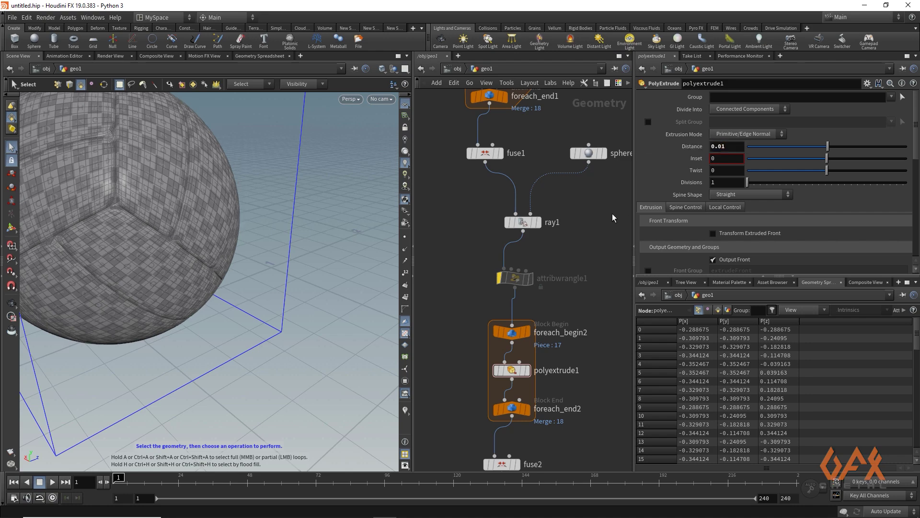
pyautogui.press('Escape')
pyautogui.moveTo(255, 209); pyautogui.dragTo(210, 144)
pyautogui.press('s')
# Step: Turn off the UV checker display in the viewport and view the plain ball's seams
pyautogui.click(405, 335)
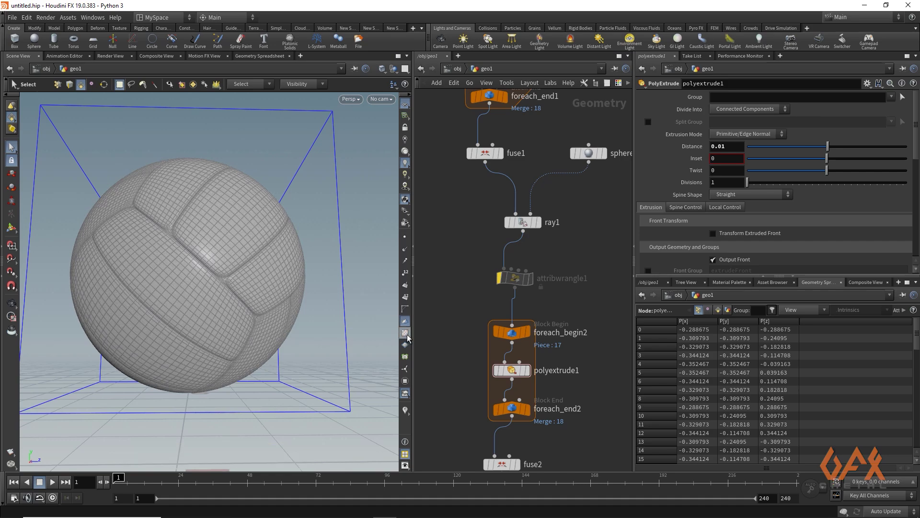
pyautogui.press('Escape')
pyautogui.moveTo(191, 232)
pyautogui.mouseDown()
pyautogui.moveTo(164, 253)
pyautogui.moveTo(177, 284)
pyautogui.moveTo(222, 260)
pyautogui.moveTo(210, 303)
pyautogui.moveTo(224, 286)
pyautogui.moveTo(272, 289)
pyautogui.moveTo(157, 301)
pyautogui.mouseUp()
pyautogui.scroll(-5, 222, 260)
pyautogui.press('s')
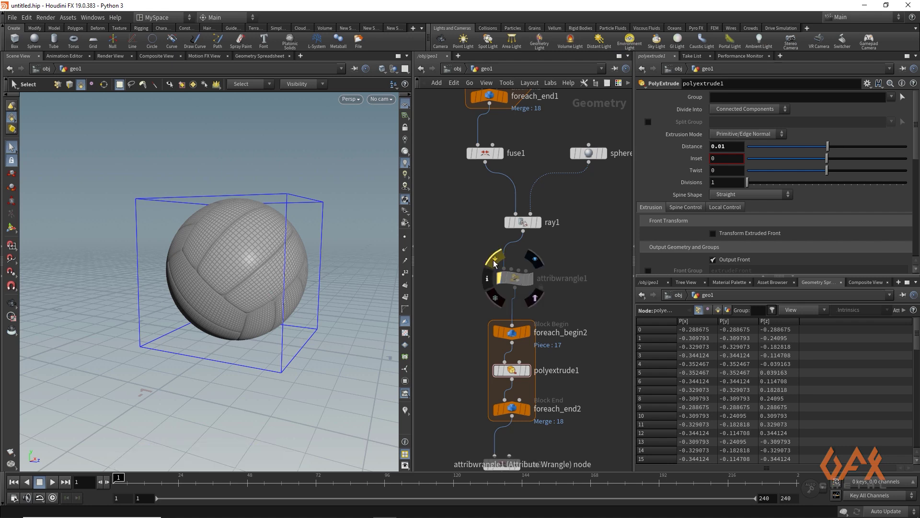
# Step: Re-enable attribwrangle1 to restore the blue and yellow panel colors and view the ball
pyautogui.click(495, 263)
pyautogui.press('Escape')
pyautogui.moveTo(197, 266); pyautogui.dragTo(205, 248)
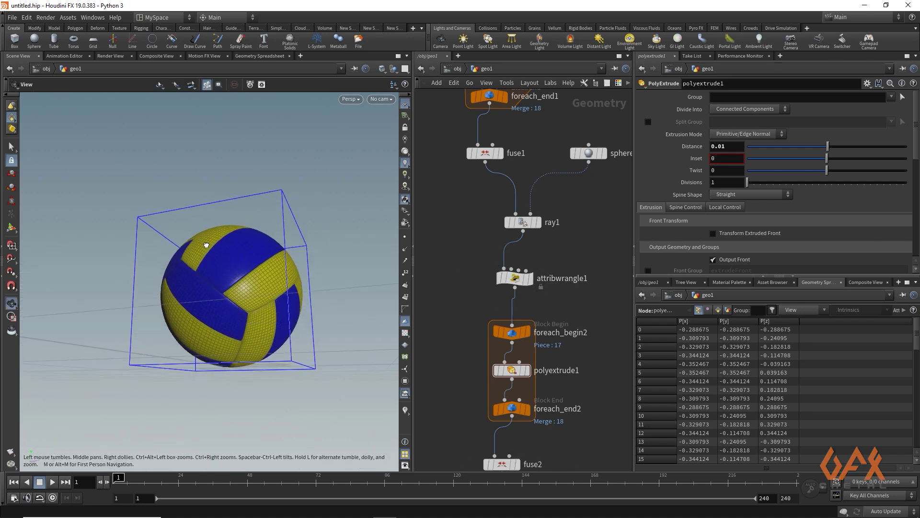